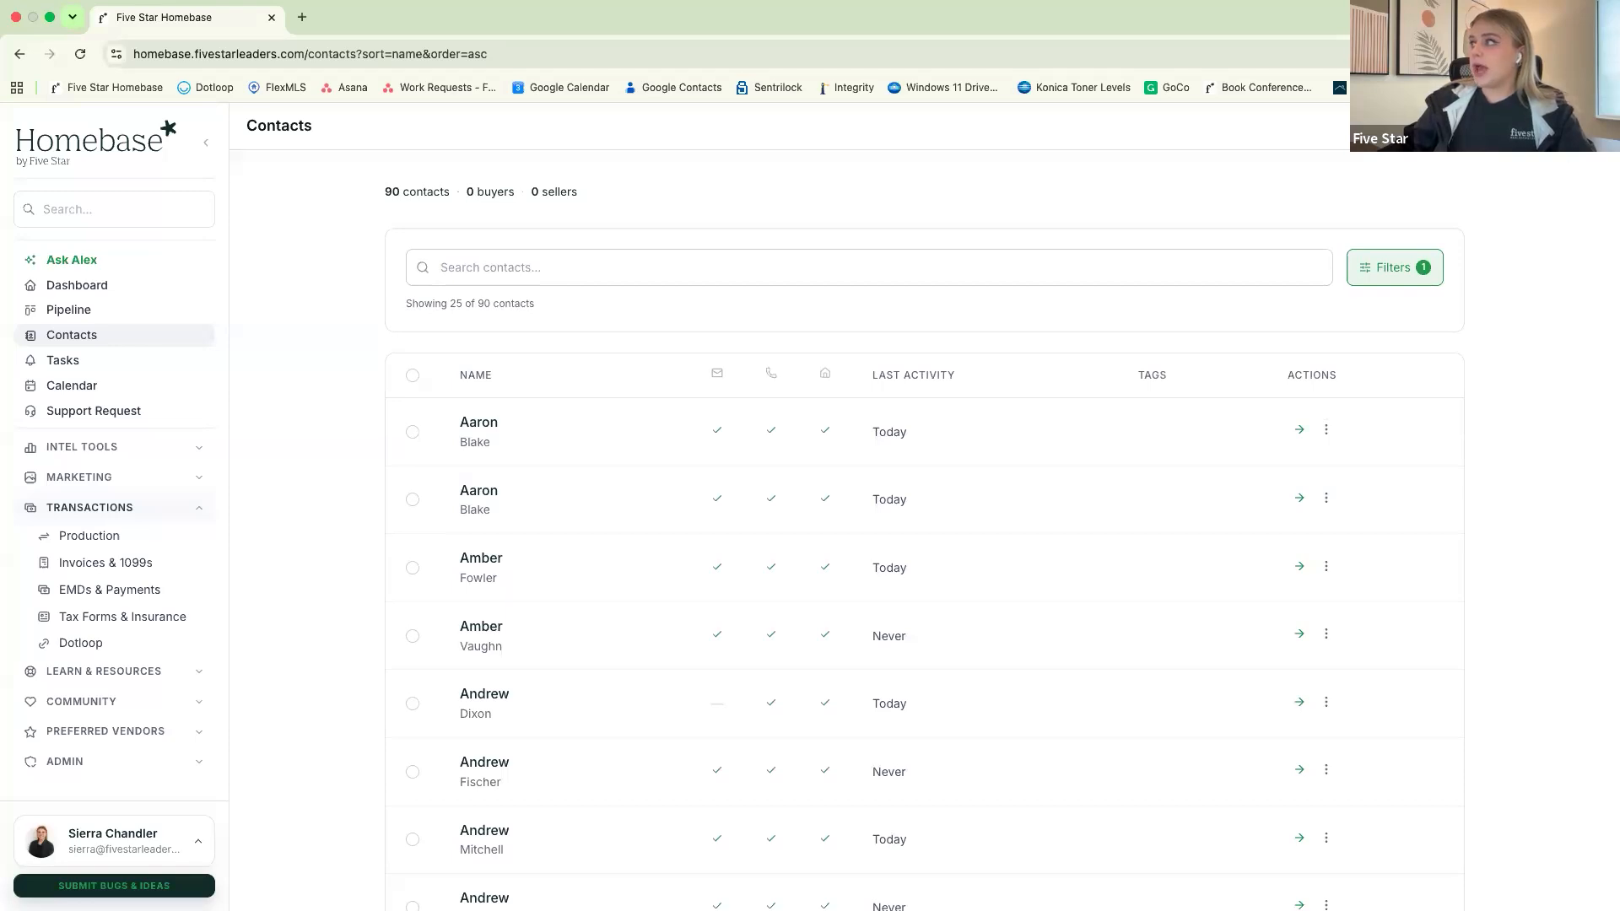
Start a CSV contact import and load sample_crm_contacts.csv from the Downloads folder
{"action": "left_click", "coordinate": [1555, 126]}
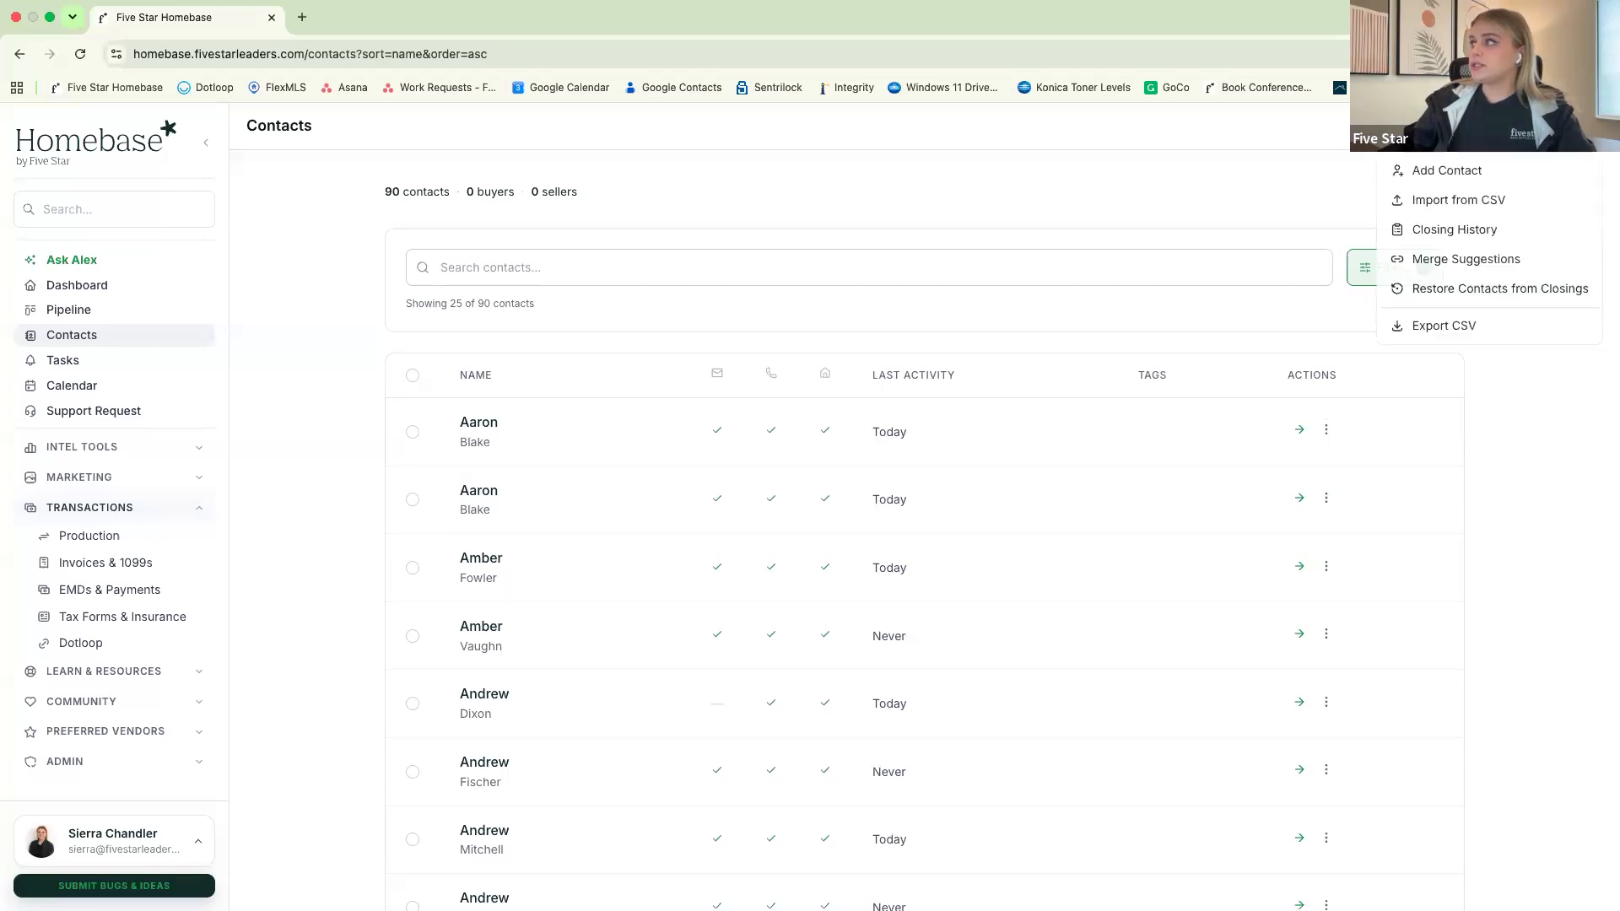
{"action": "left_click", "coordinate": [1496, 203]}
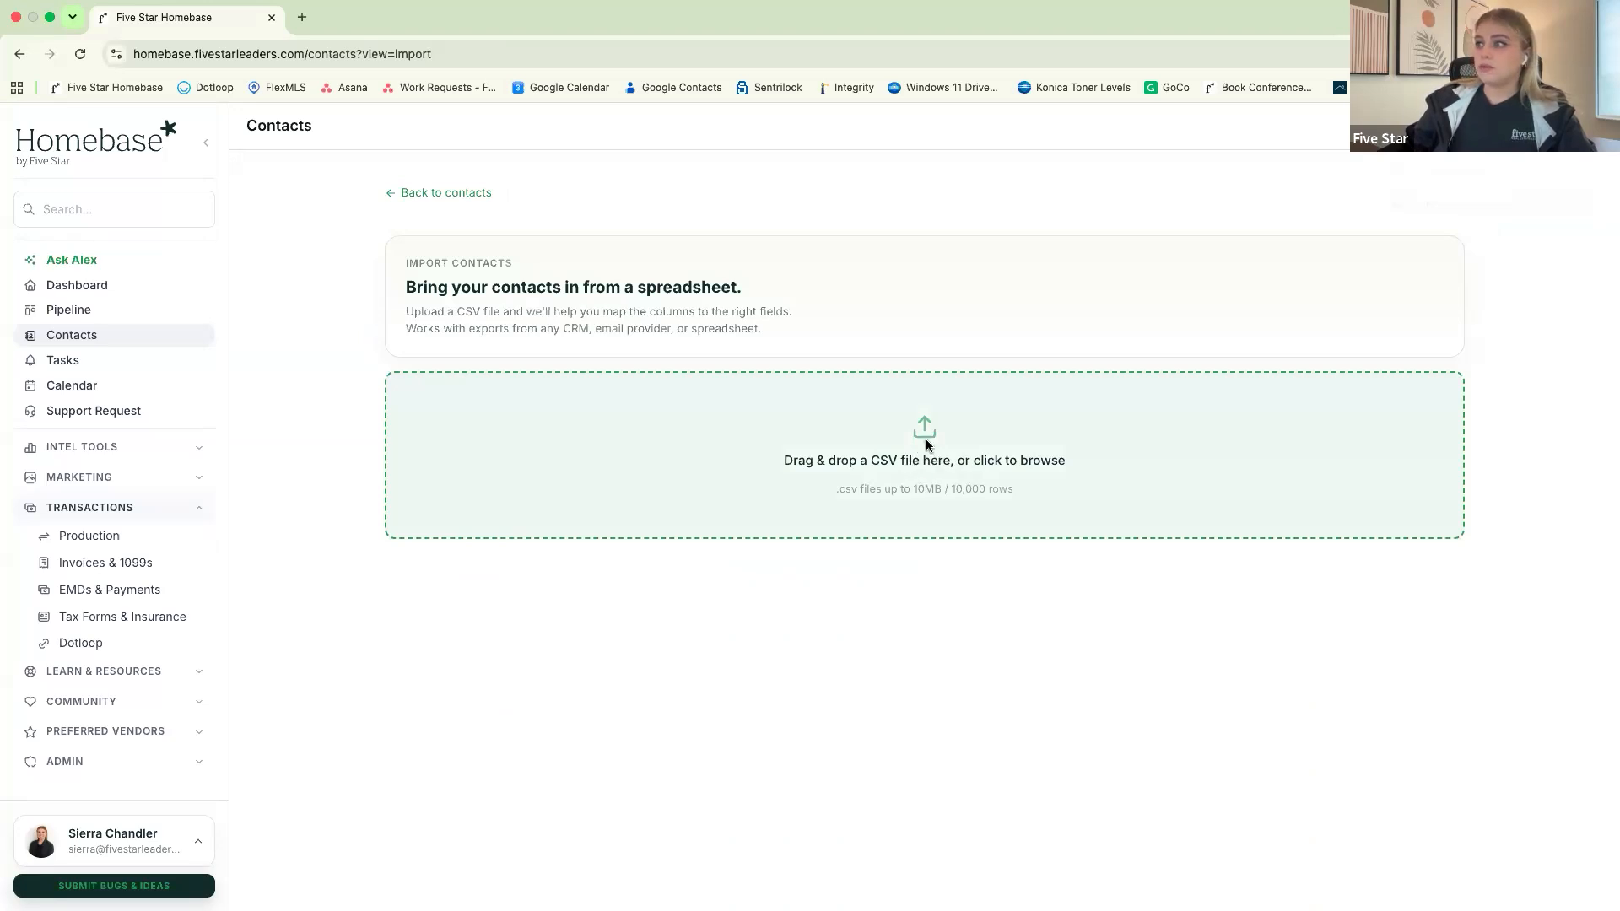
{"action": "left_click", "coordinate": [927, 446]}
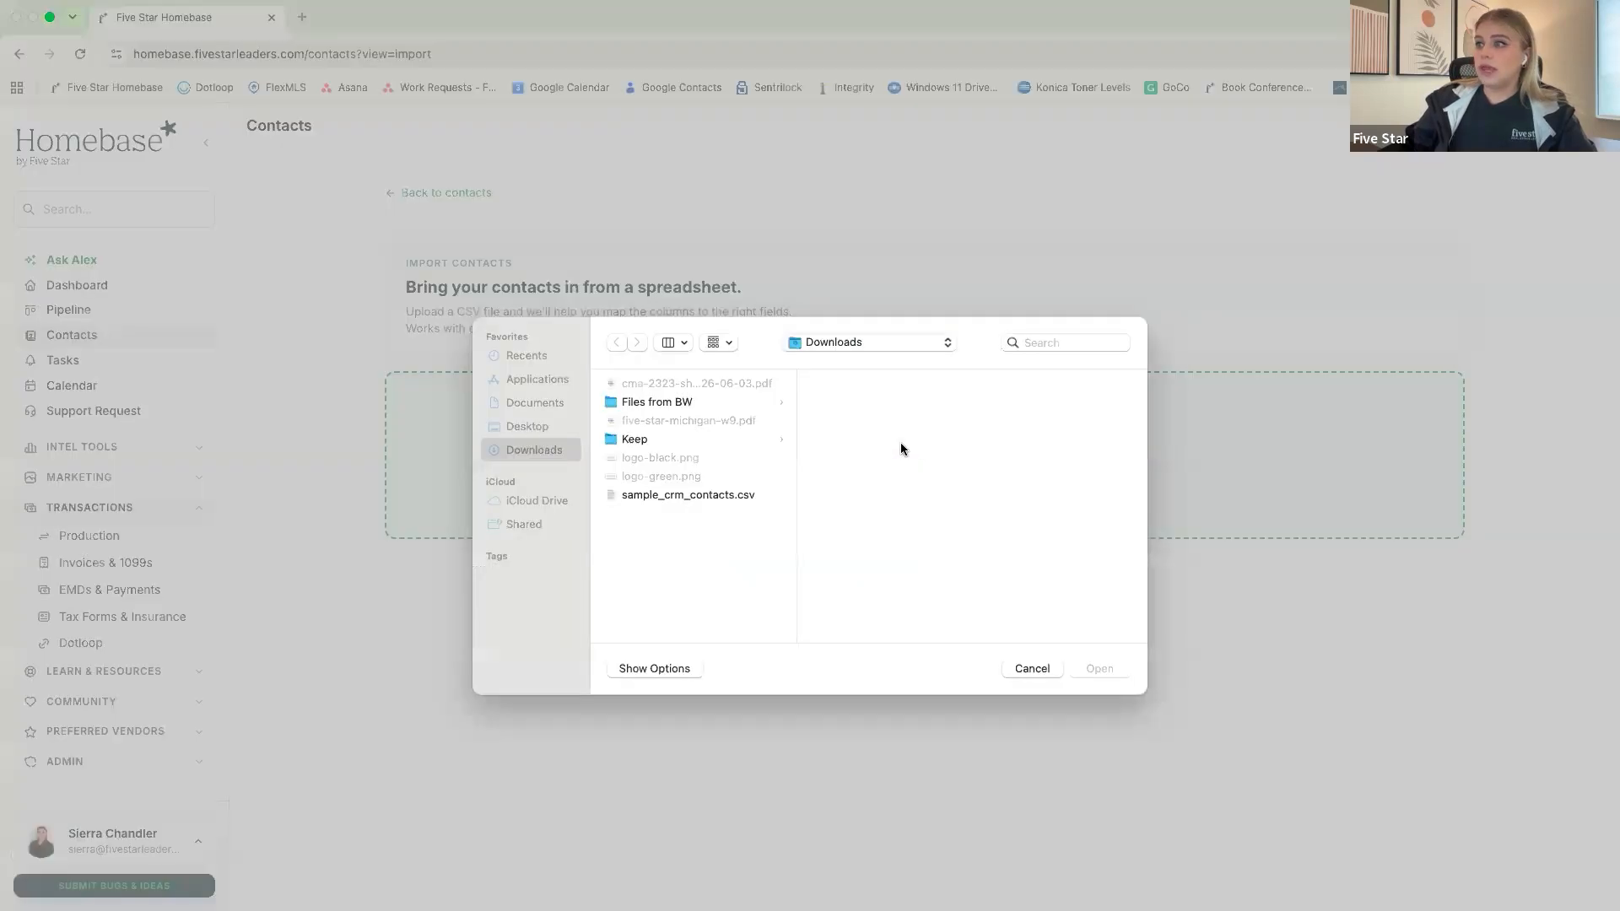
{"action": "left_click", "coordinate": [633, 498]}
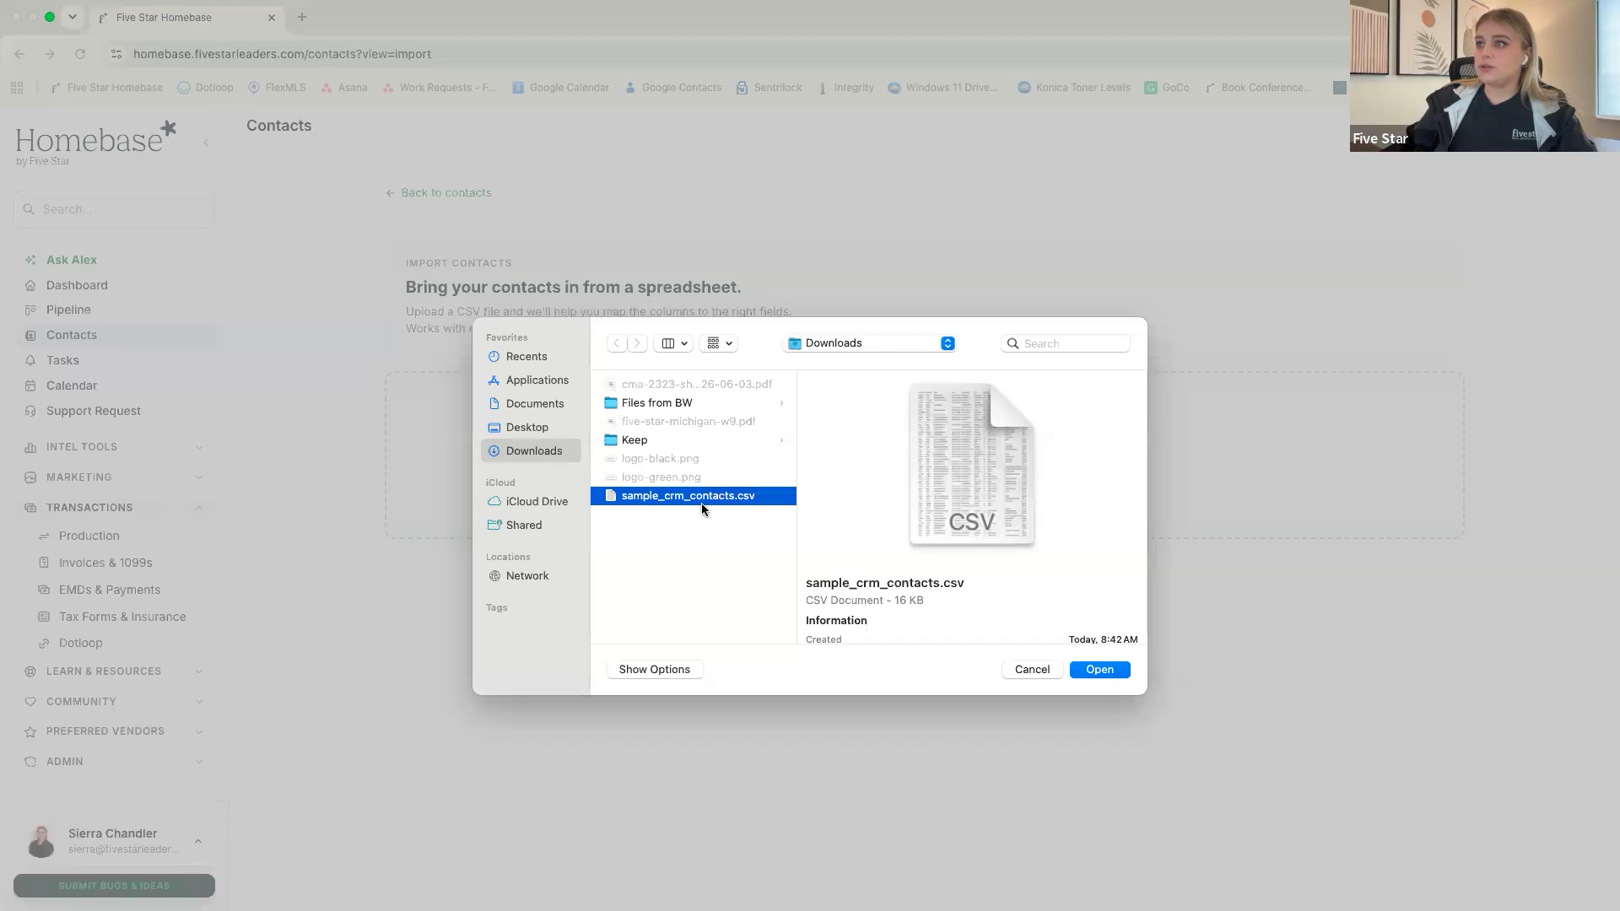
{"action": "left_click", "coordinate": [1099, 671]}
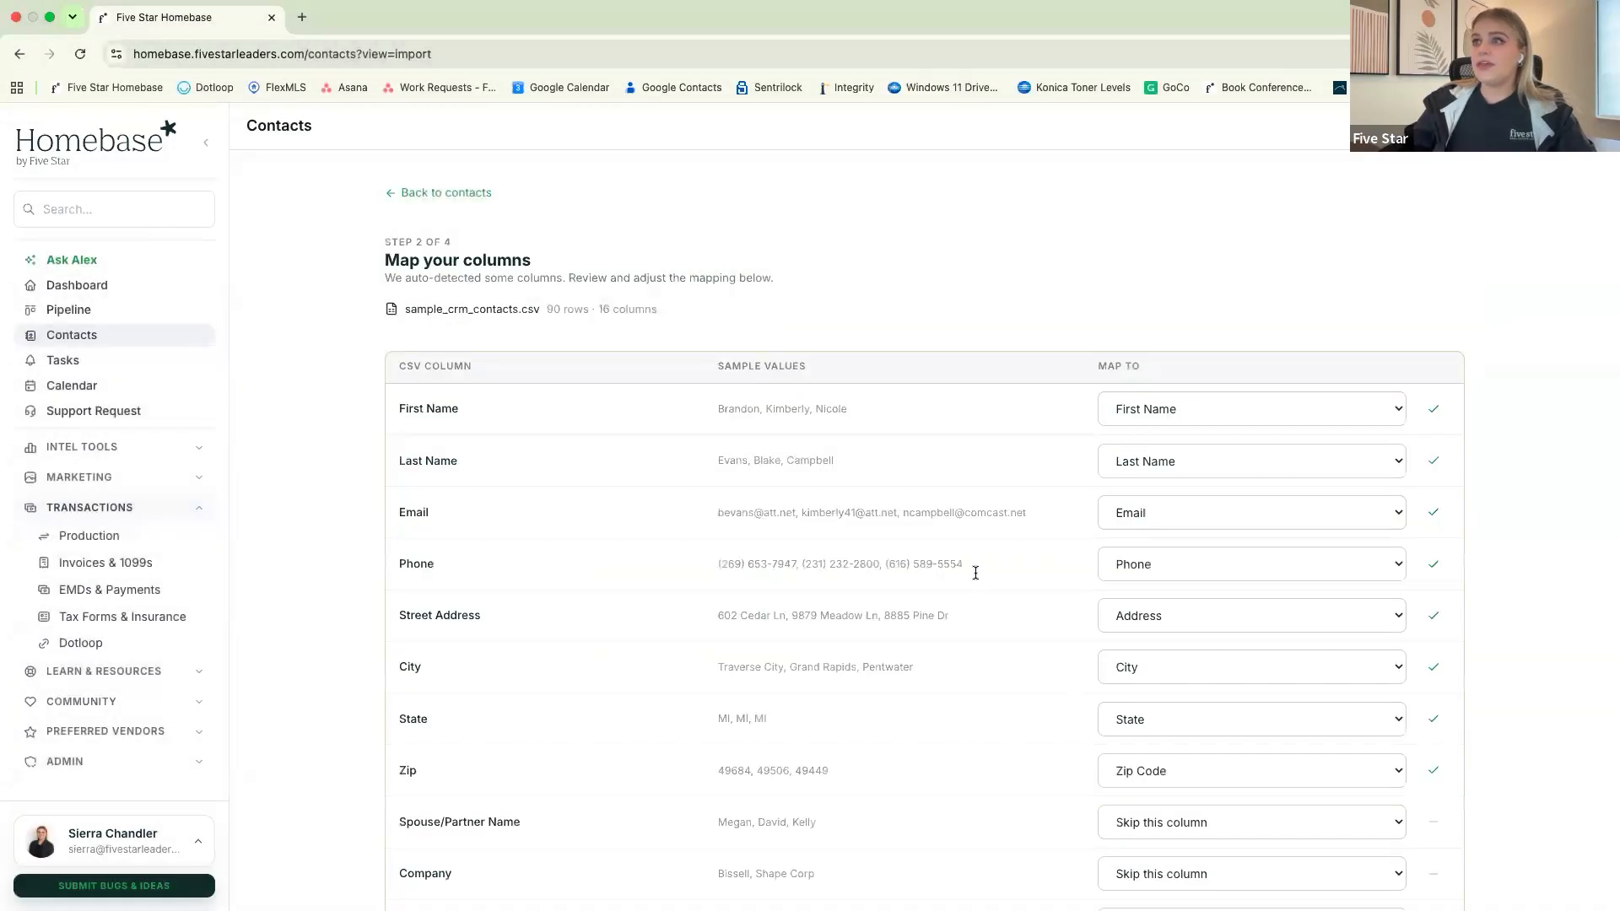
Review how the CSV columns map to contact fields, keep the automatic mapping and continue to the import review
{"action": "scroll", "coordinate": [953, 561], "scroll_direction": "down", "scroll_amount": 2}
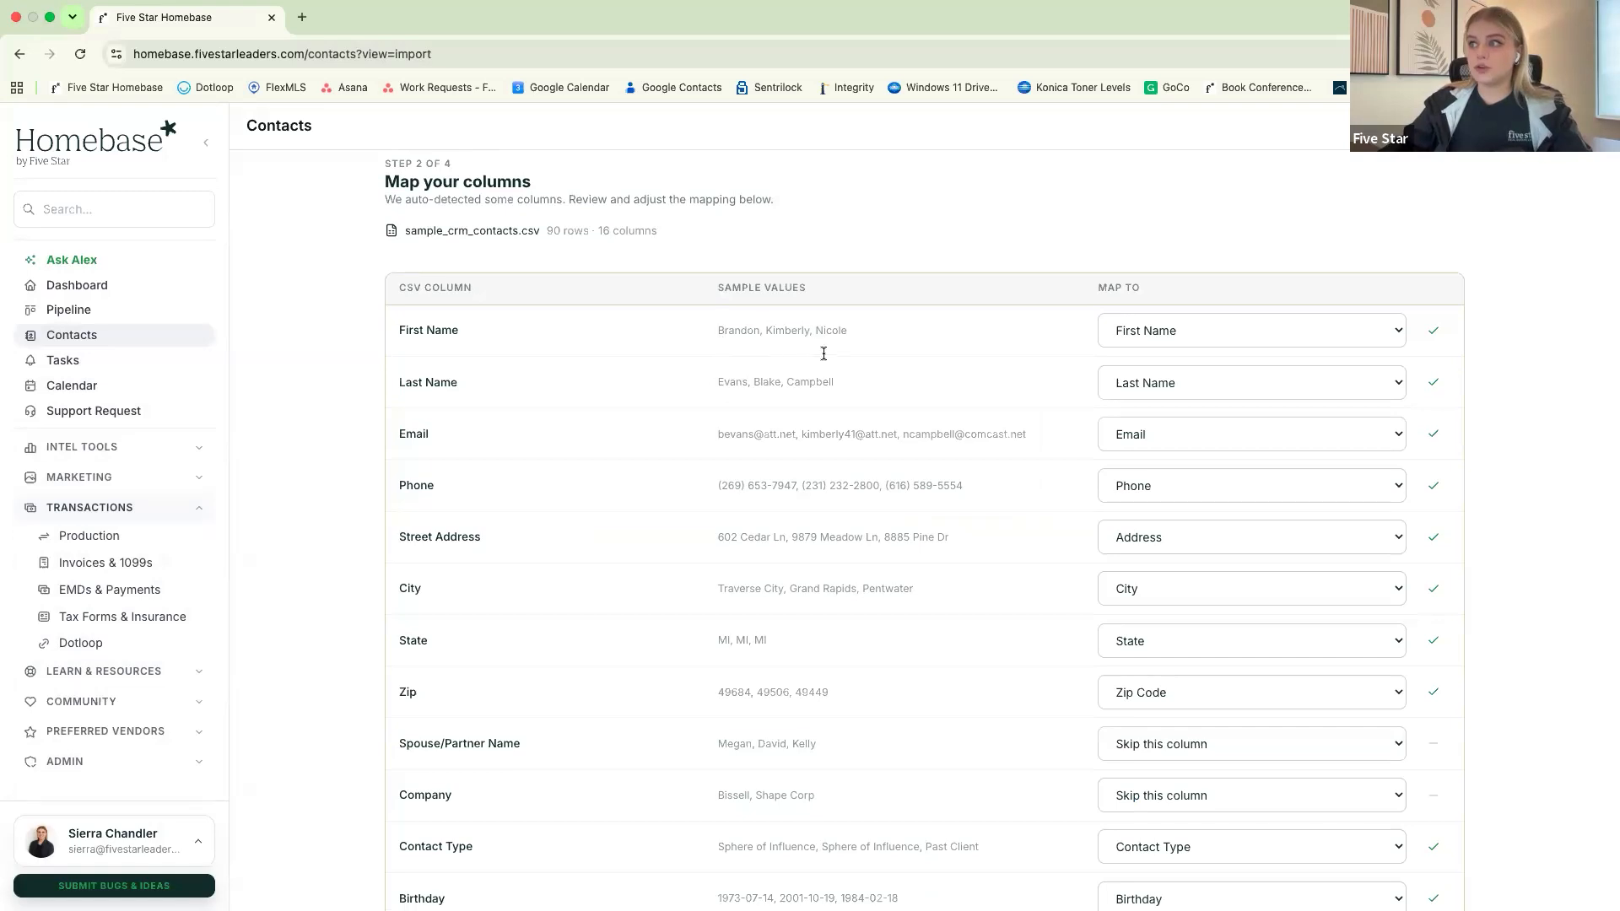
{"action": "scroll", "coordinate": [862, 370], "scroll_direction": "down", "scroll_amount": 1}
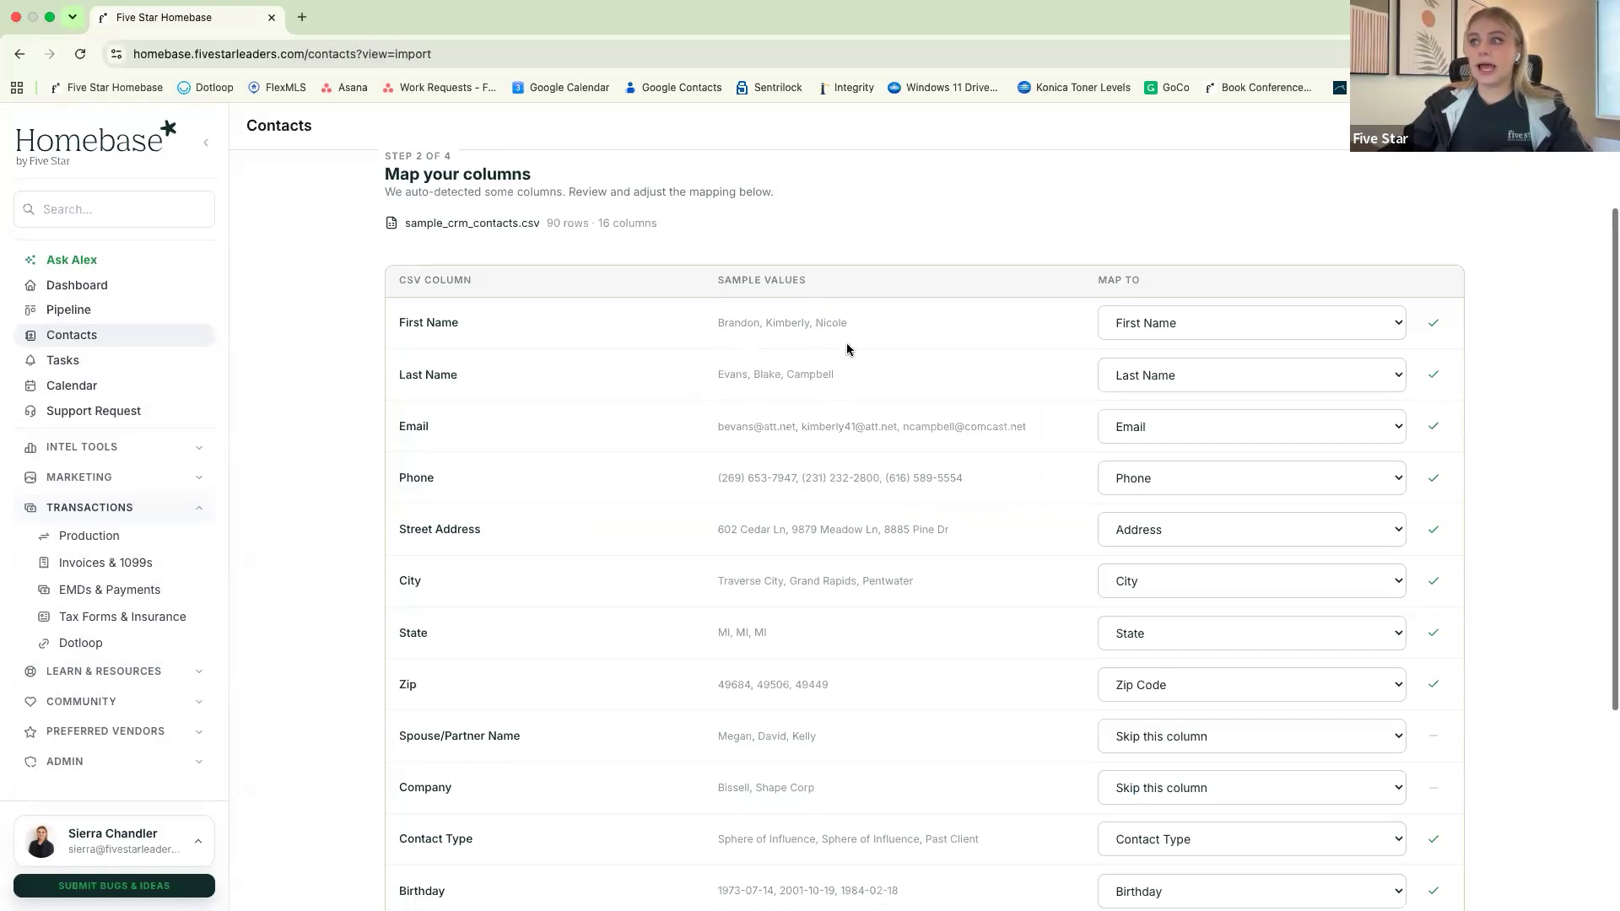
{"action": "scroll", "coordinate": [815, 422], "scroll_direction": "down", "scroll_amount": 2}
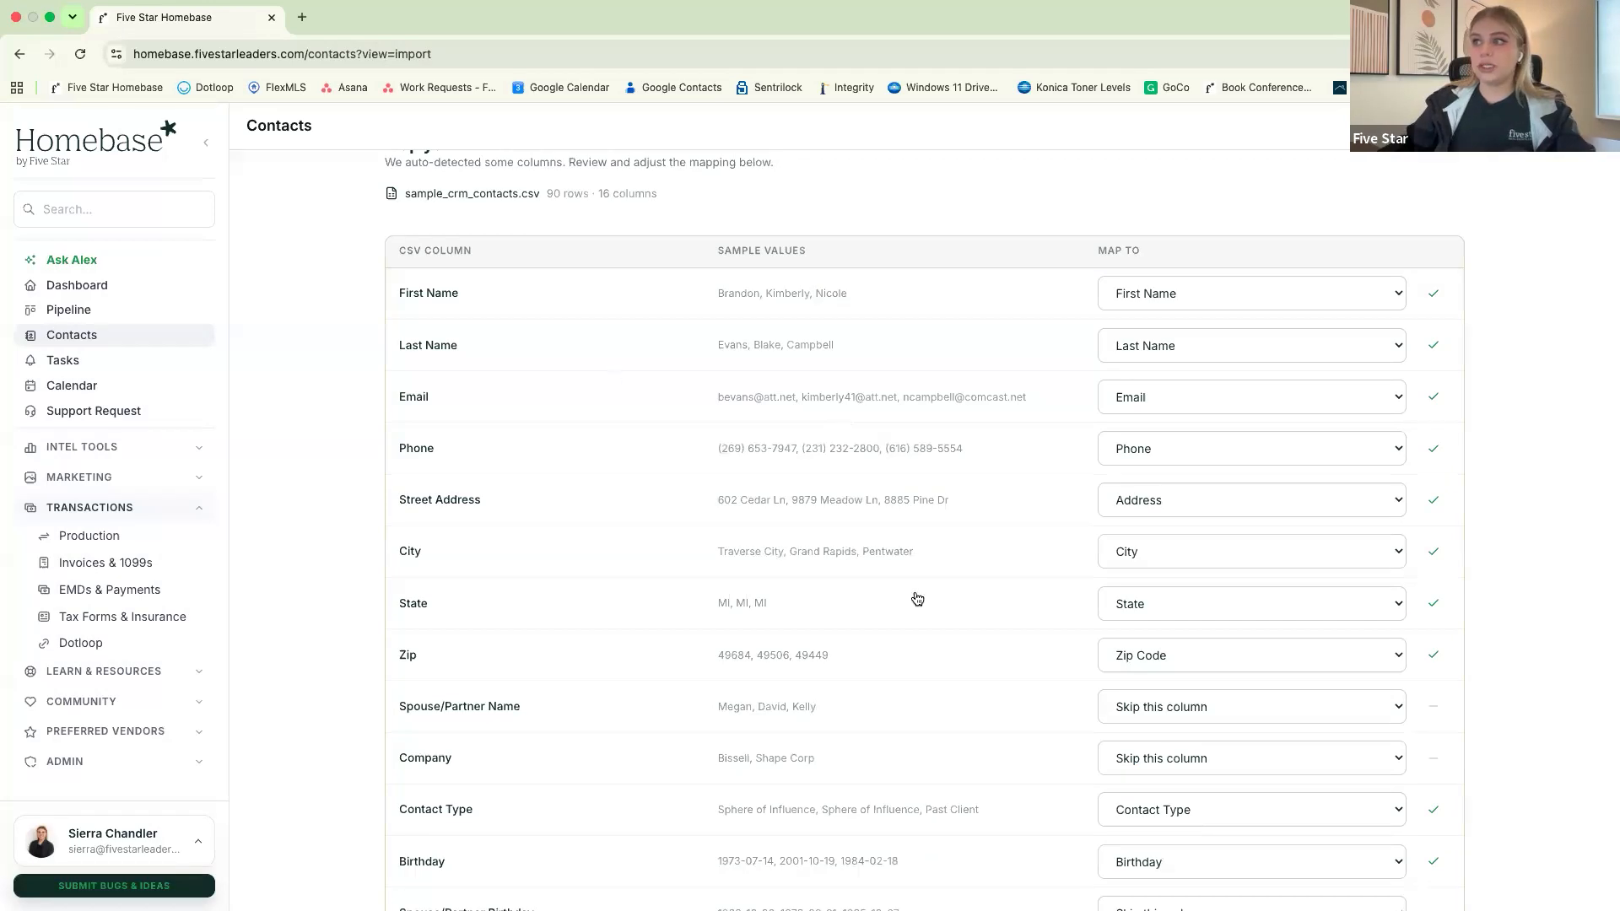
{"action": "scroll", "coordinate": [857, 433], "scroll_direction": "down", "scroll_amount": 5}
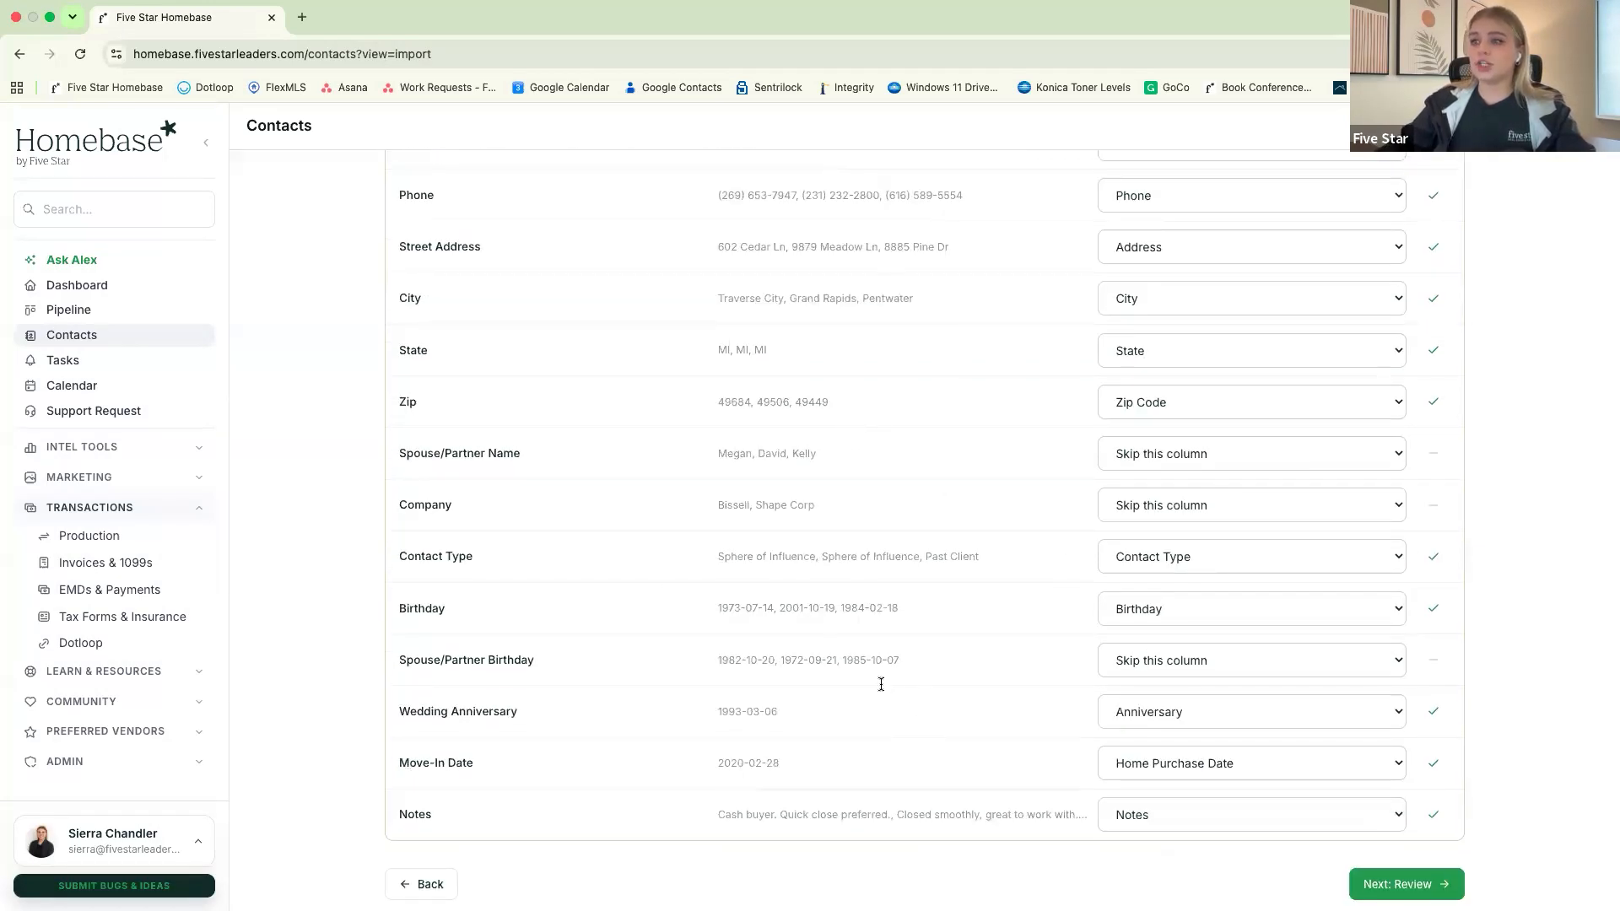
{"action": "scroll", "coordinate": [1106, 814], "scroll_direction": "down", "scroll_amount": 1}
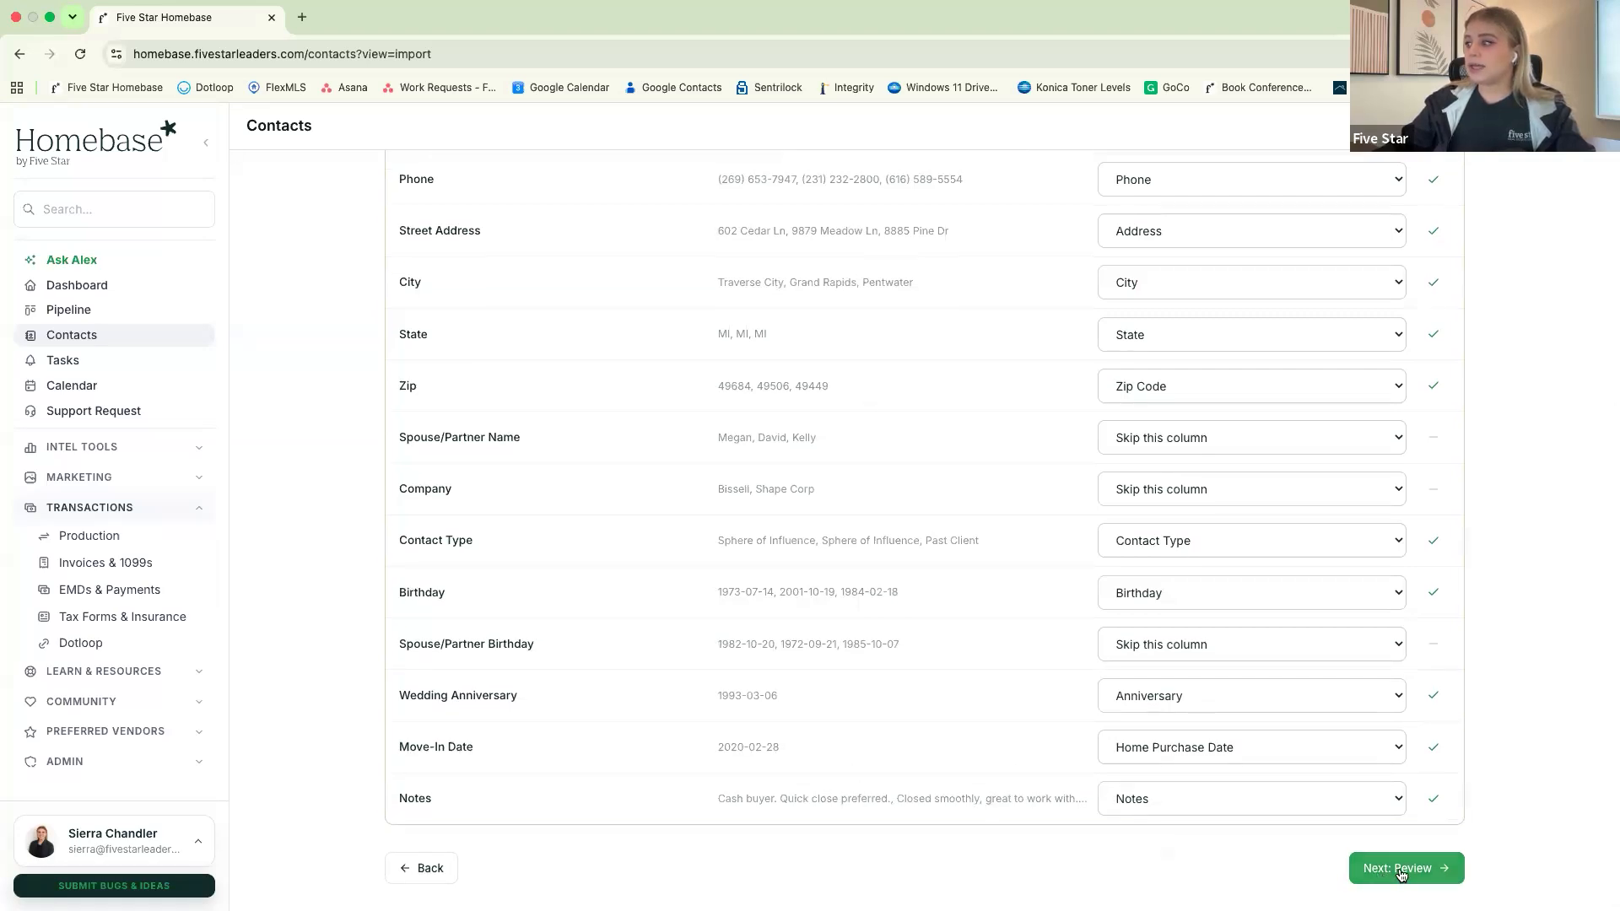
{"action": "left_click", "coordinate": [1398, 869]}
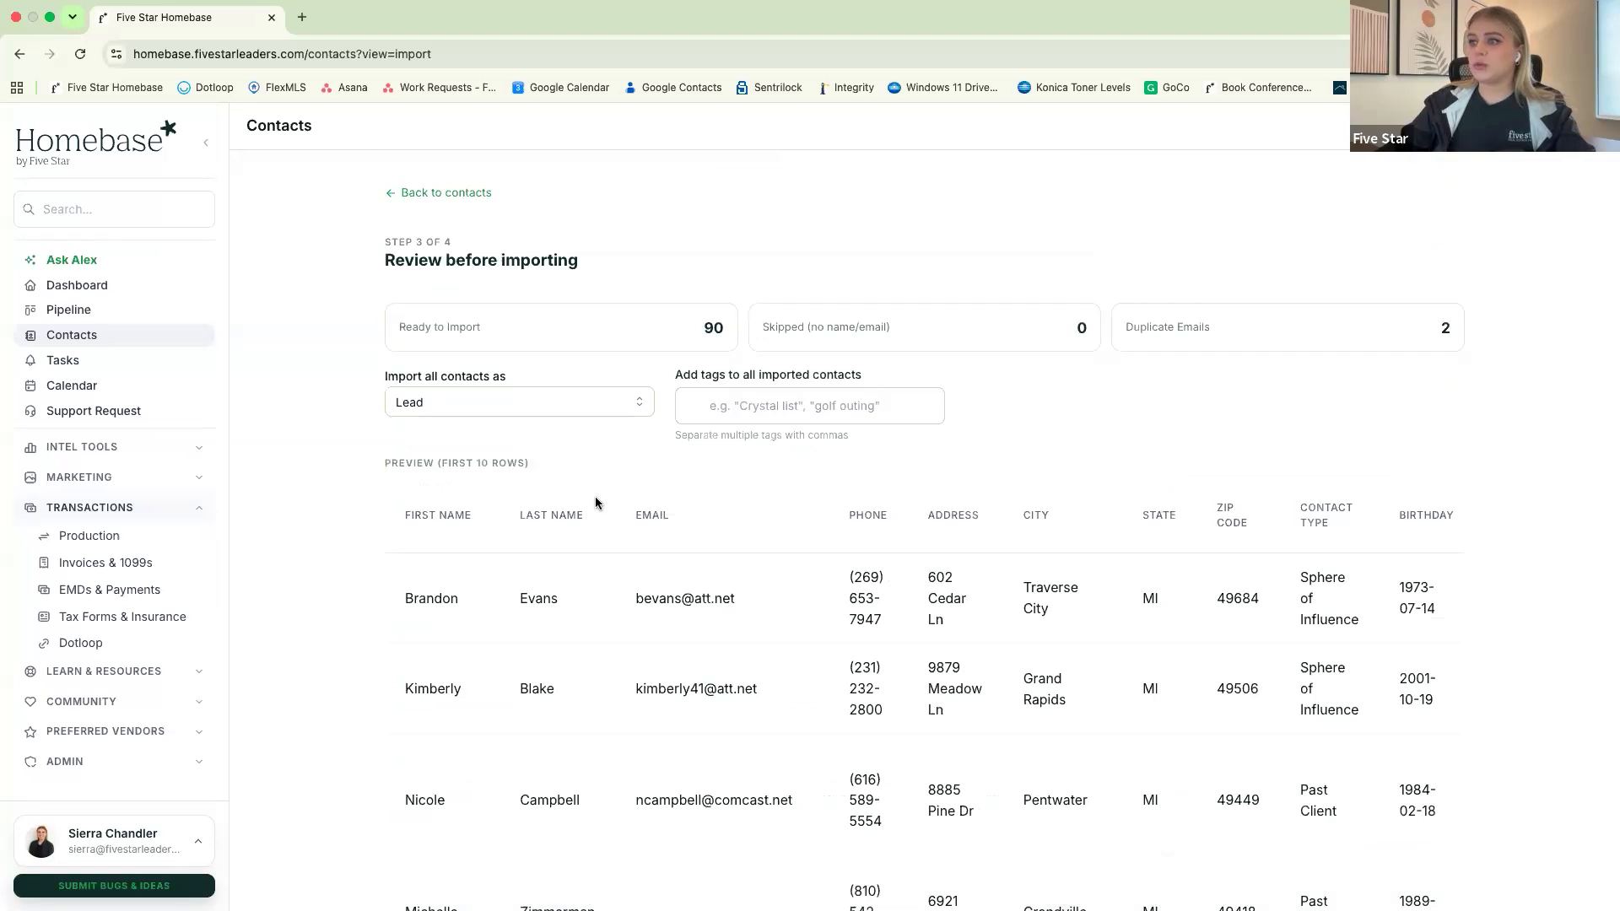
Examine the import preview across all columns, from the name fields through to Notes
{"action": "scroll", "coordinate": [477, 551], "scroll_direction": "down", "scroll_amount": 1}
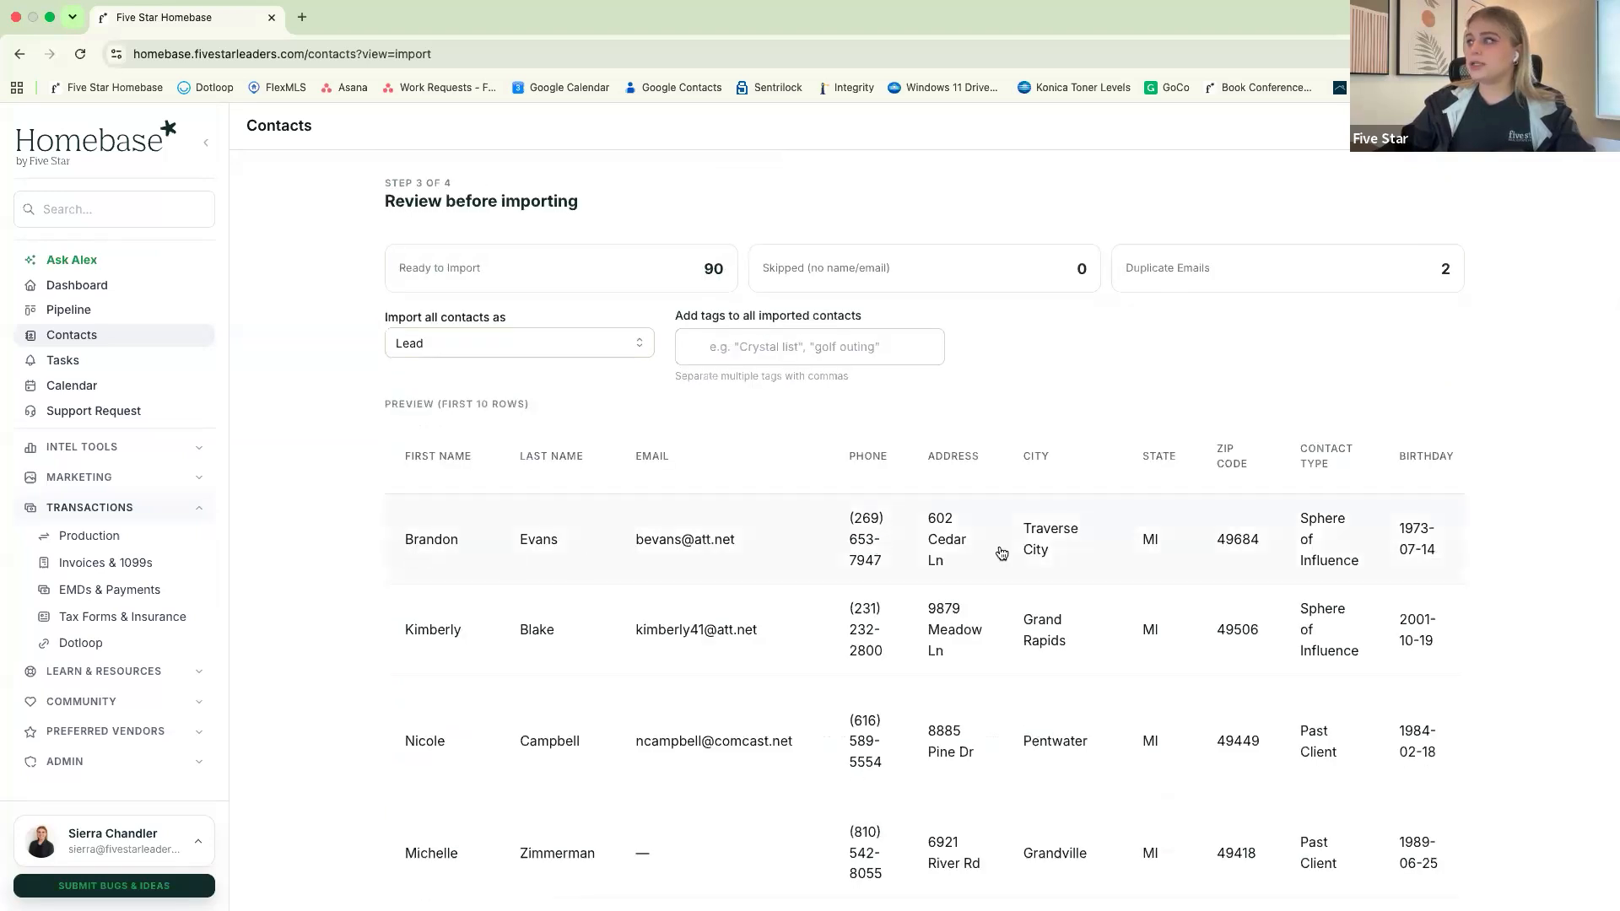
{"action": "scroll", "coordinate": [999, 554], "scroll_direction": "right", "scroll_amount": 3}
{"action": "scroll", "coordinate": [1002, 553], "scroll_direction": "right", "scroll_amount": 6}
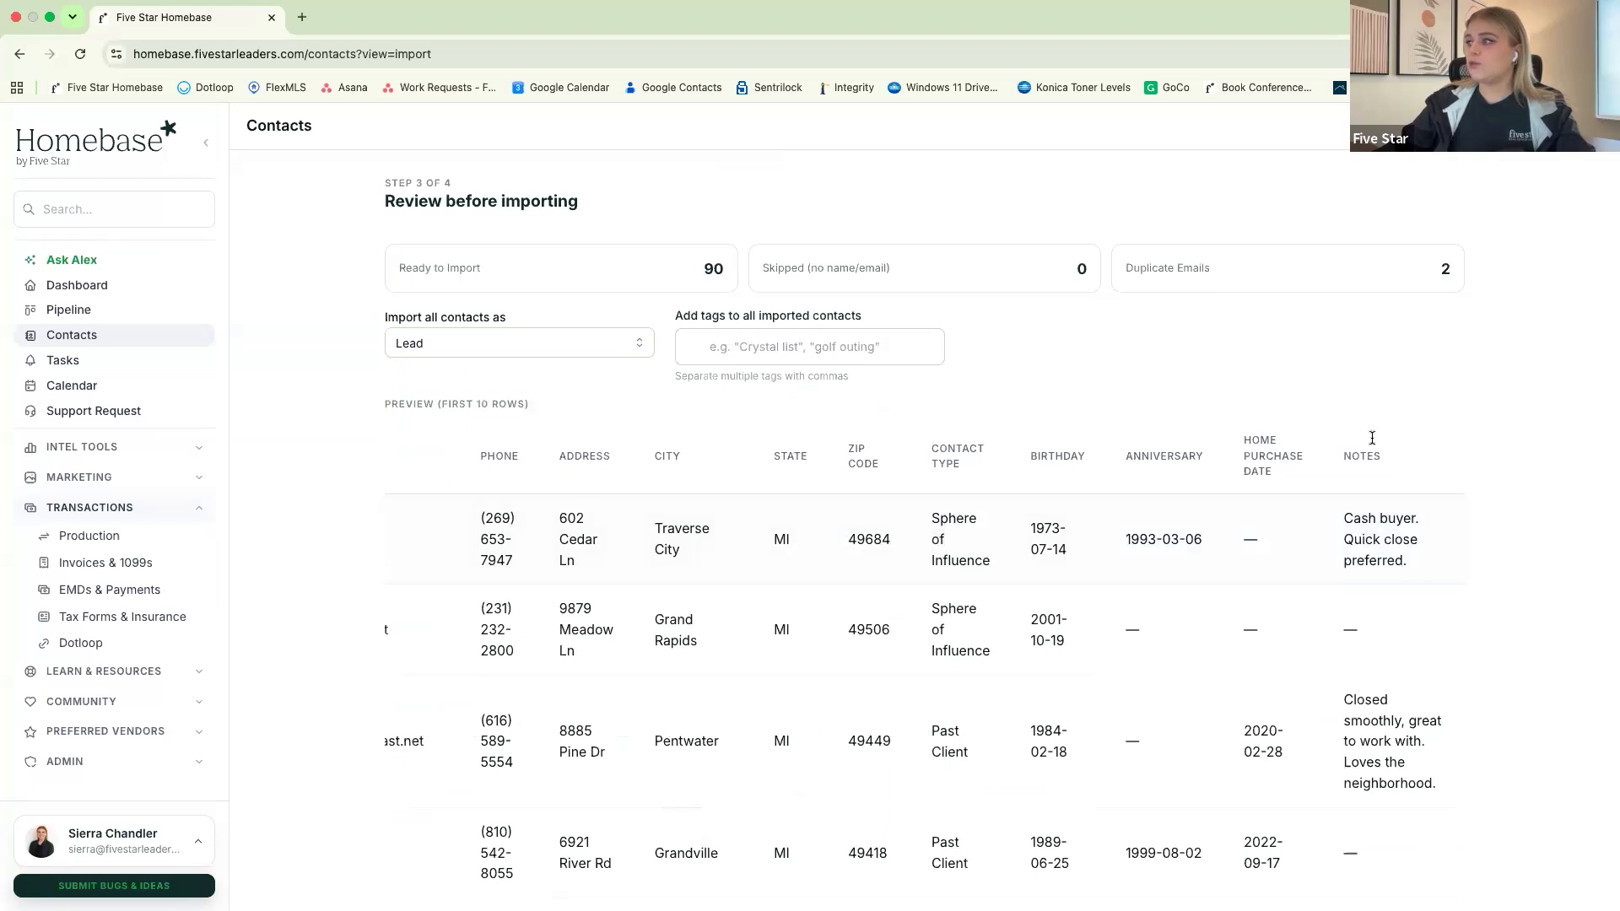
{"action": "scroll", "coordinate": [764, 586], "scroll_direction": "left", "scroll_amount": 9}
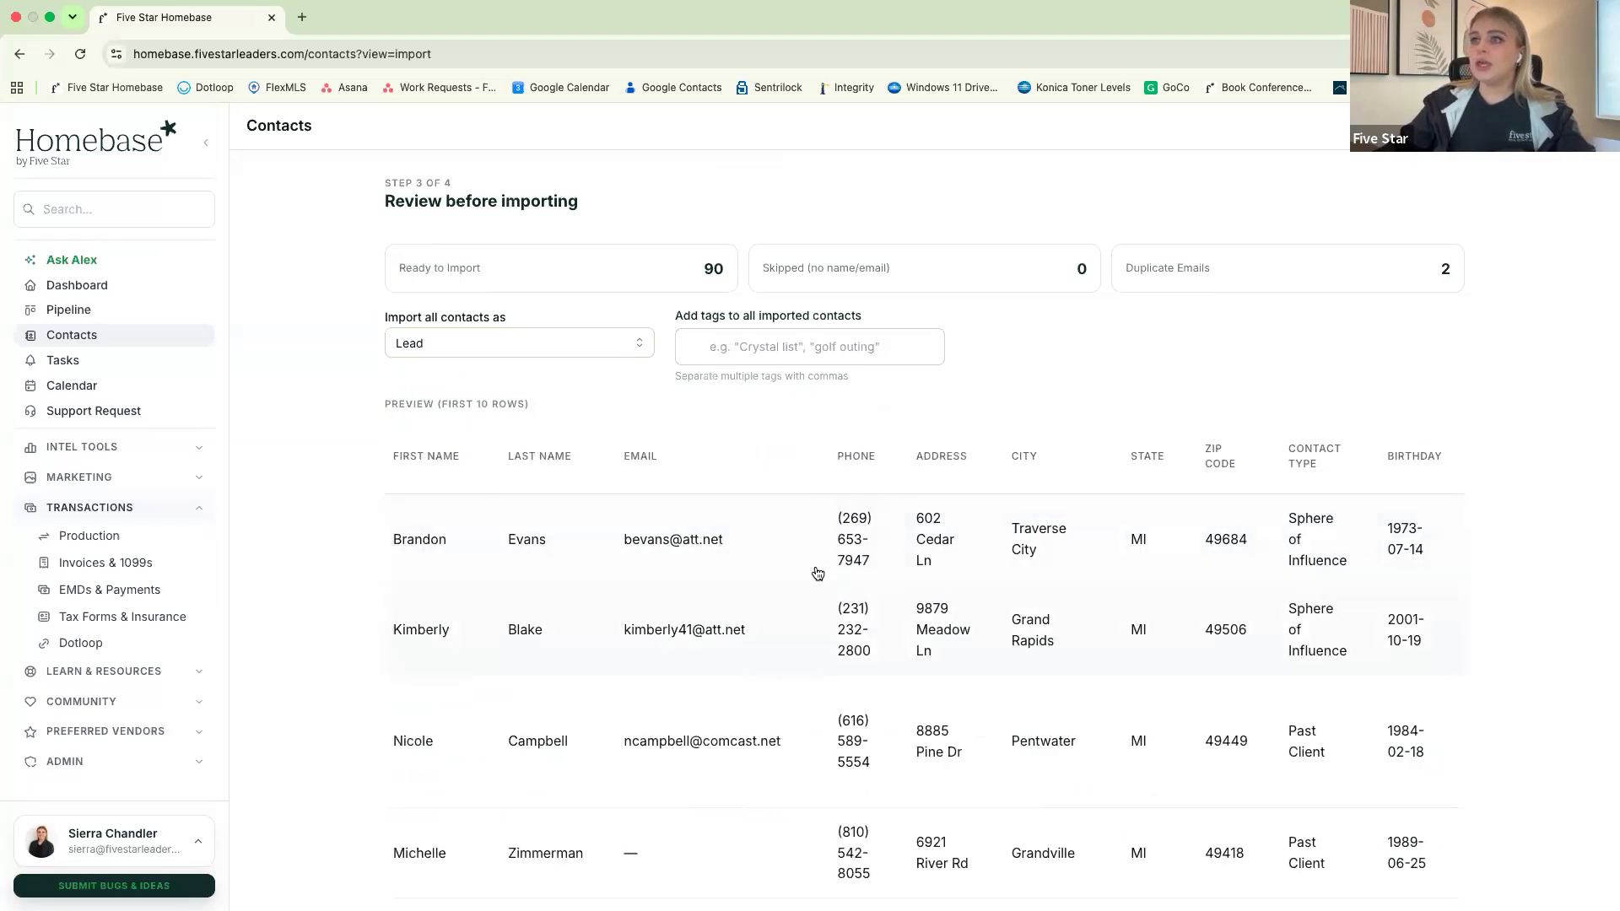
Check the contact types available for all imported contacts, keep Lead, and check the field for adding tags
{"action": "left_click", "coordinate": [500, 351]}
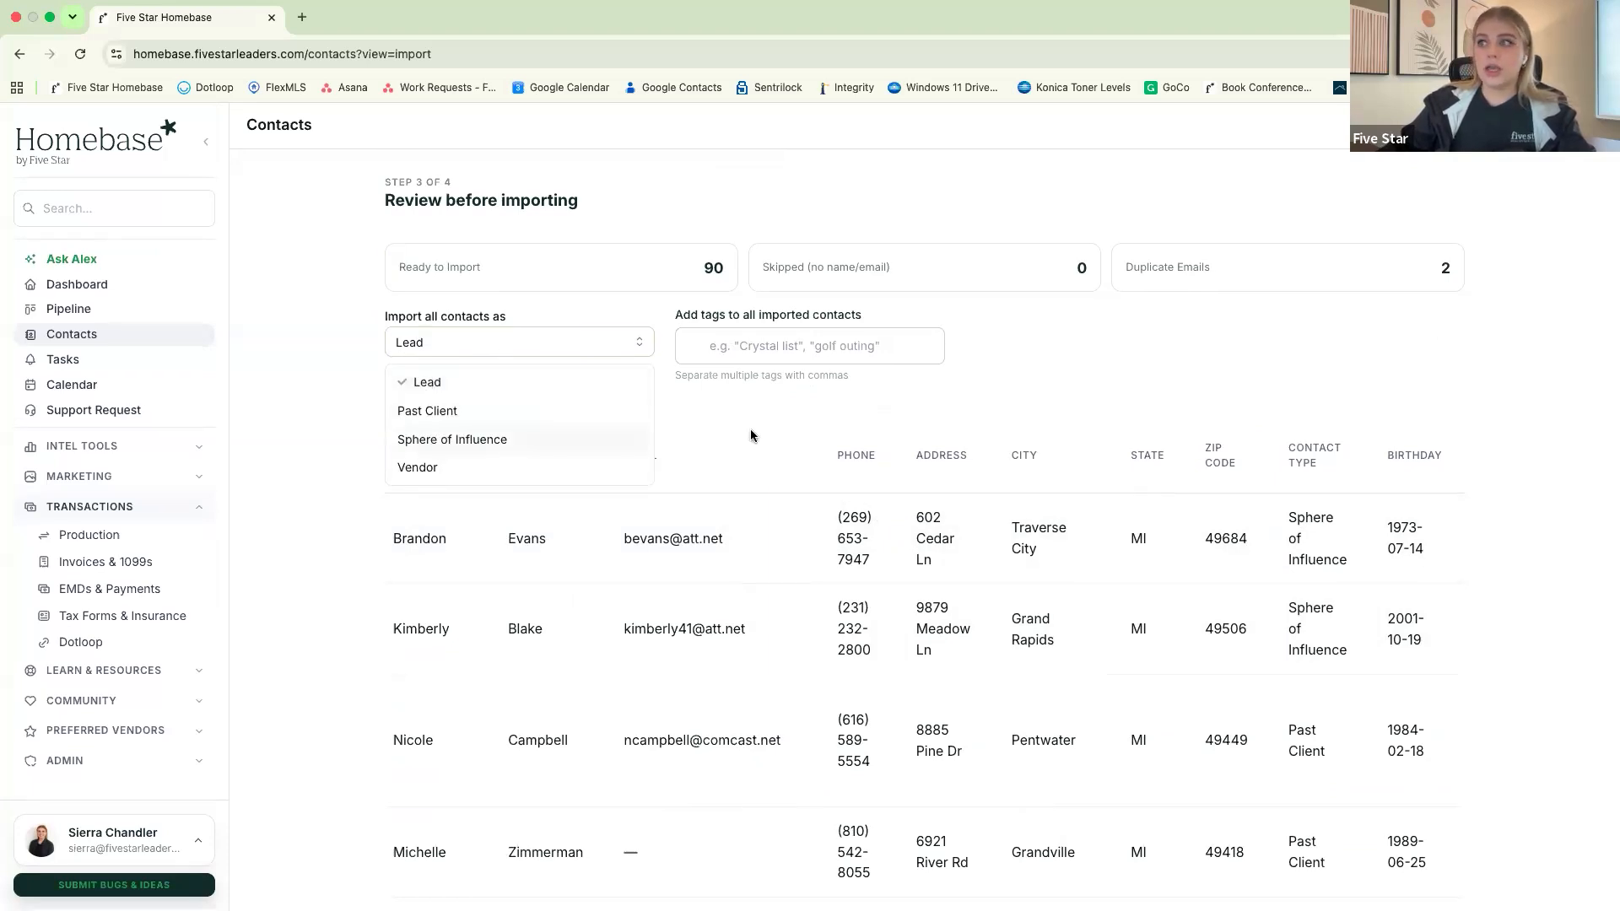
{"action": "left_click", "coordinate": [742, 408]}
{"action": "left_click", "coordinate": [761, 358]}
{"action": "left_click", "coordinate": [697, 416]}
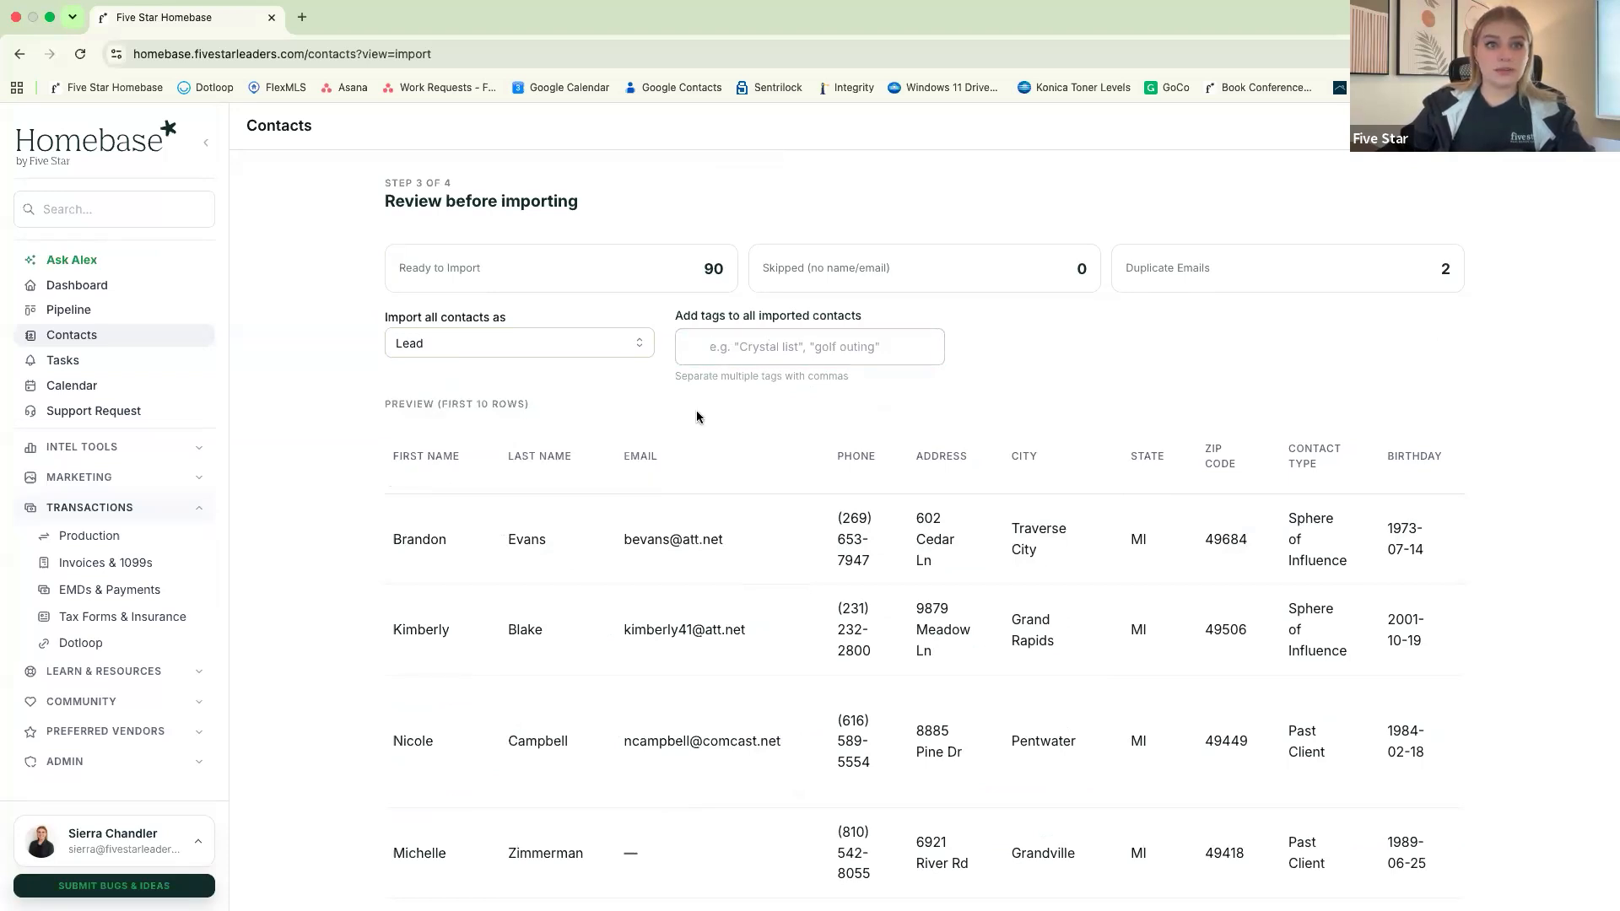
{"action": "left_click", "coordinate": [759, 350]}
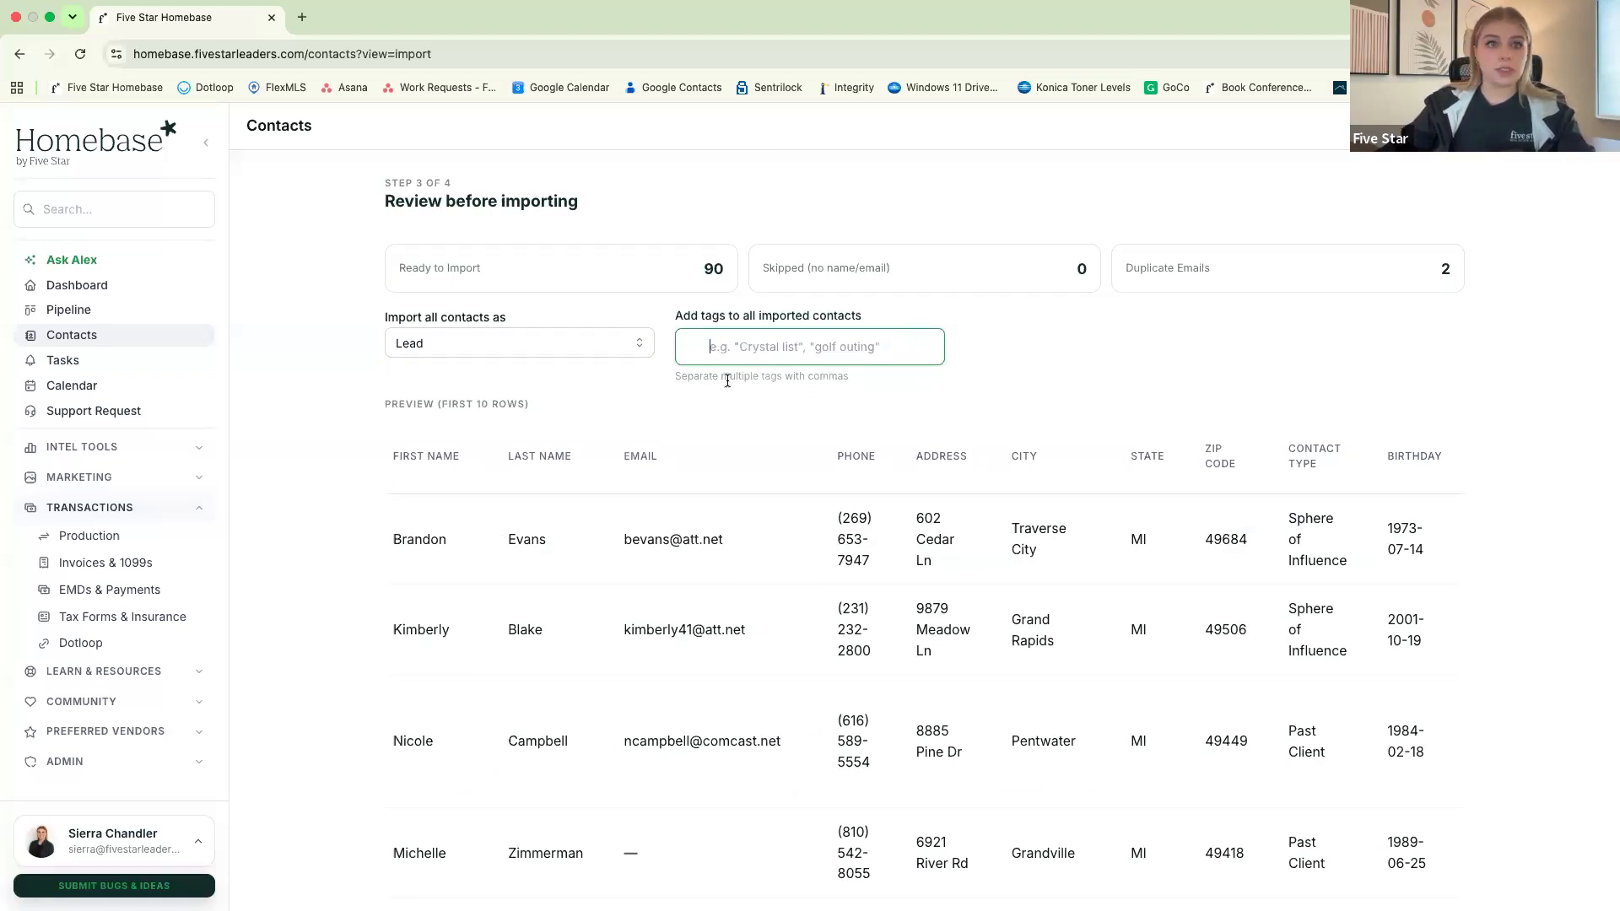
Look through the remaining preview rows and return to the contact list without running the import
{"action": "scroll", "coordinate": [1239, 466], "scroll_direction": "down", "scroll_amount": 3}
{"action": "scroll", "coordinate": [1239, 466], "scroll_direction": "down", "scroll_amount": 5}
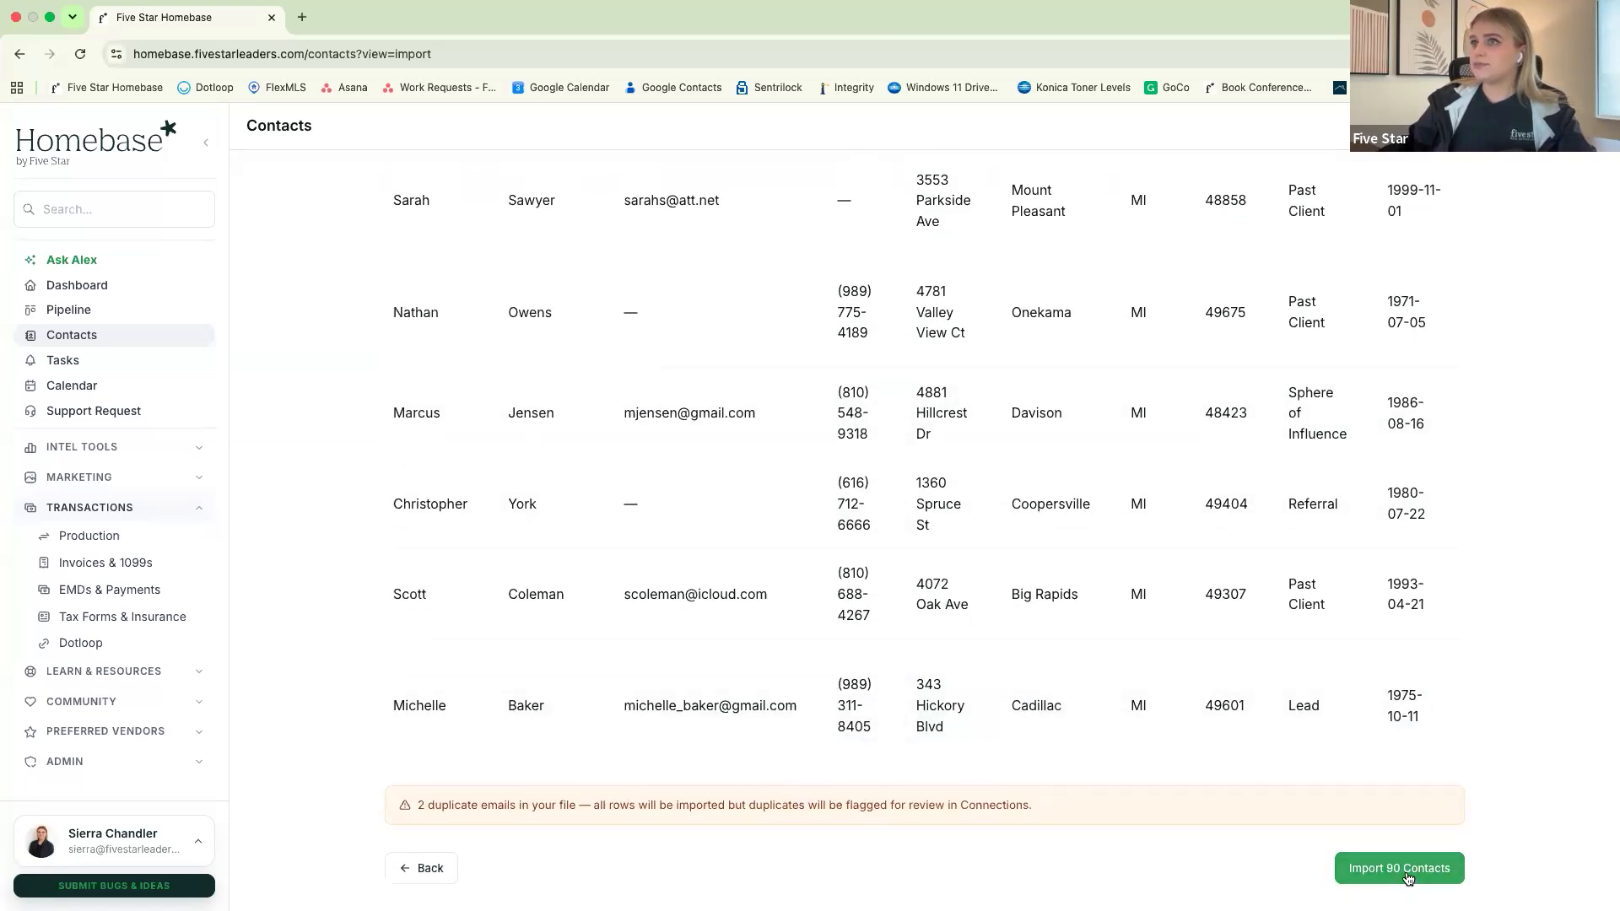
{"action": "scroll", "coordinate": [1313, 712], "scroll_direction": "up", "scroll_amount": 8}
{"action": "scroll", "coordinate": [1210, 637], "scroll_direction": "down", "scroll_amount": 8}
{"action": "scroll", "coordinate": [846, 549], "scroll_direction": "up", "scroll_amount": 8}
{"action": "left_click", "coordinate": [406, 191]}
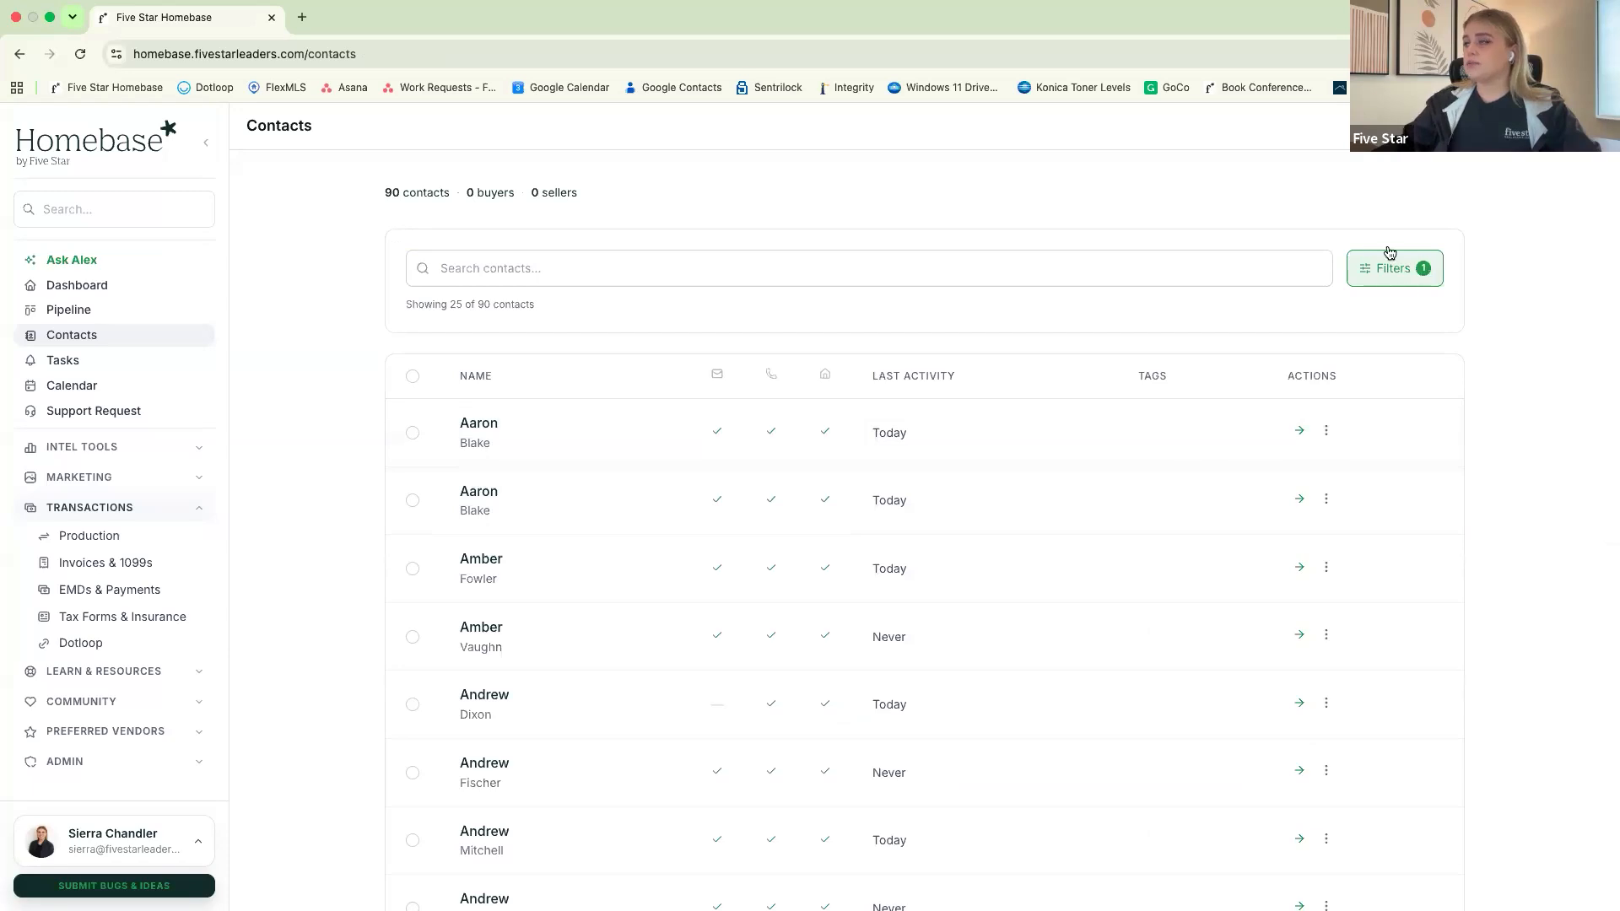
Filter the contacts by closing anniversary month July and look through the matching contacts
{"action": "left_click", "coordinate": [1393, 272]}
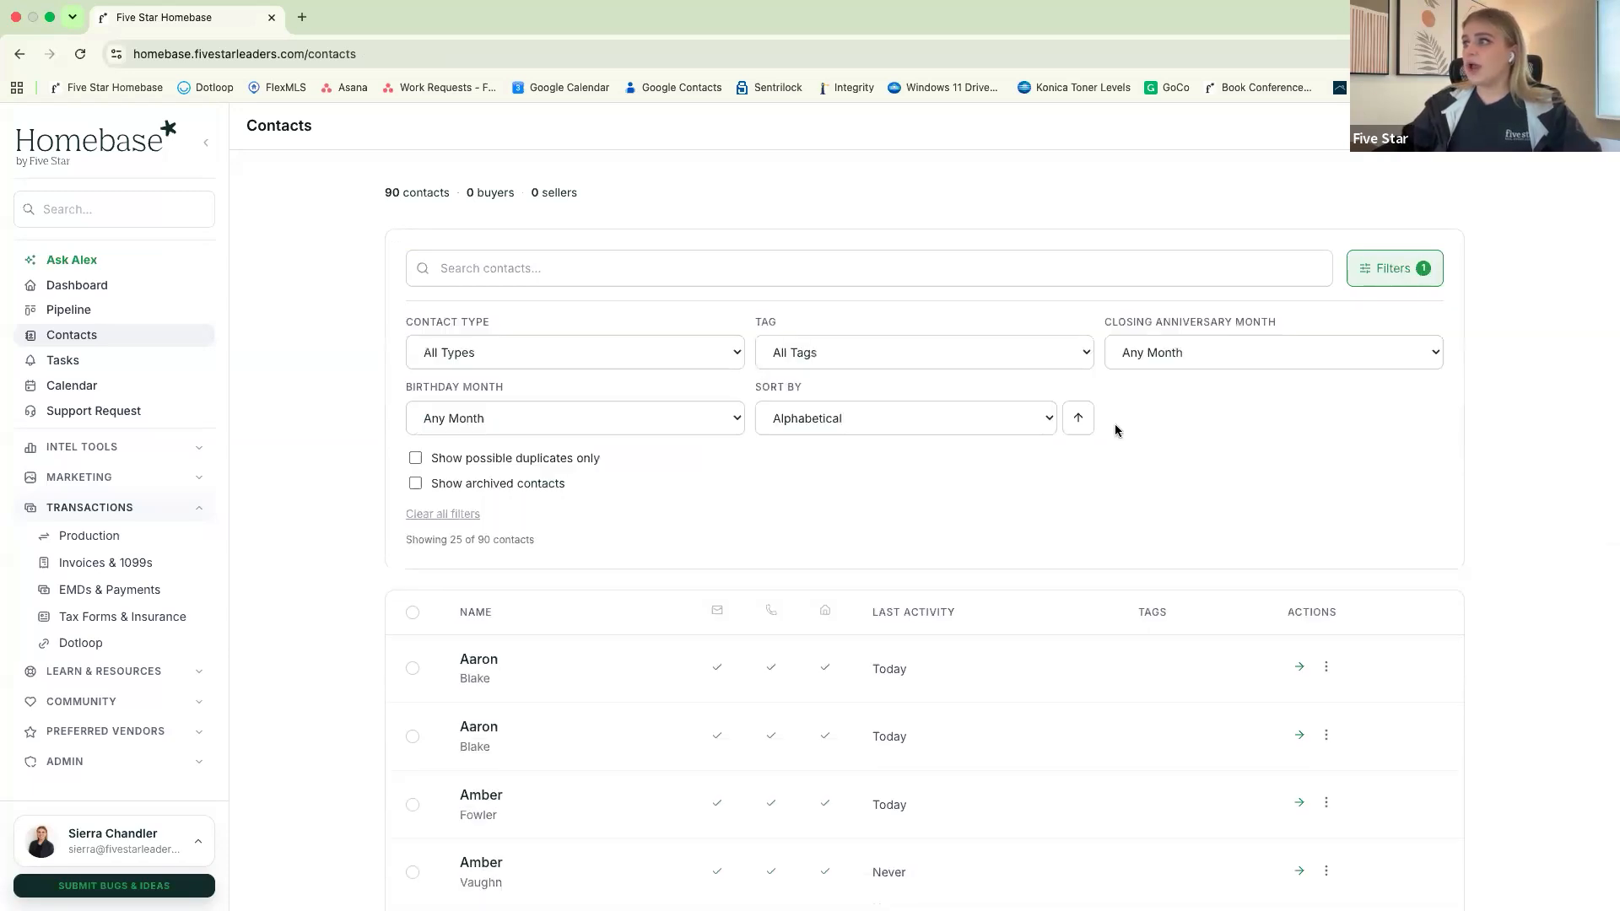
{"action": "left_click", "coordinate": [1183, 354]}
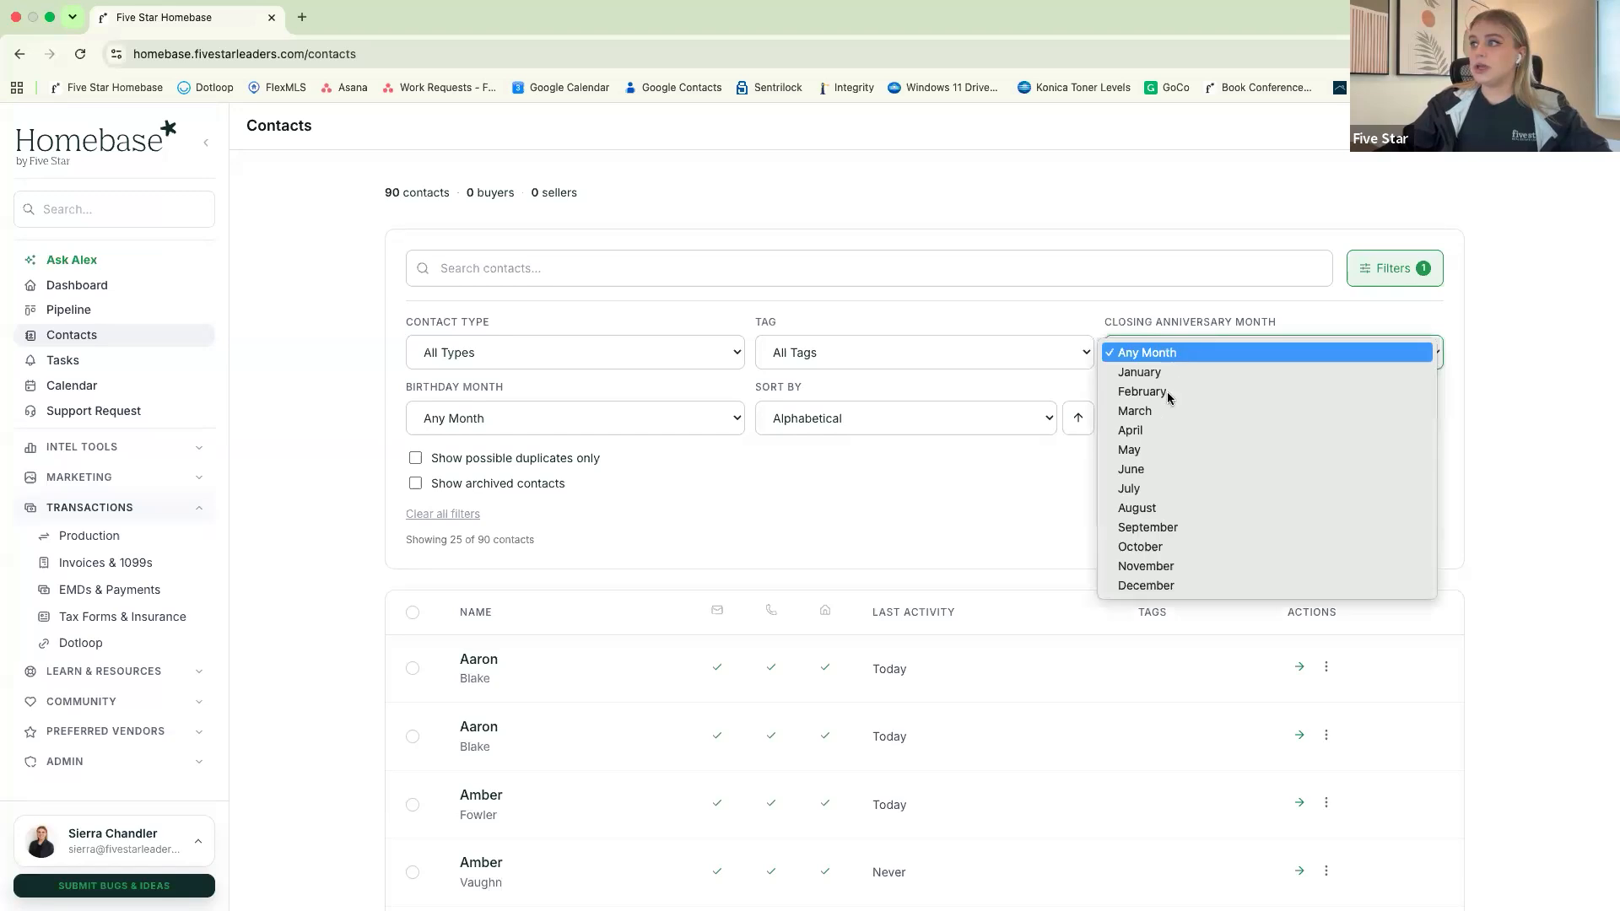
{"action": "left_click", "coordinate": [1144, 496]}
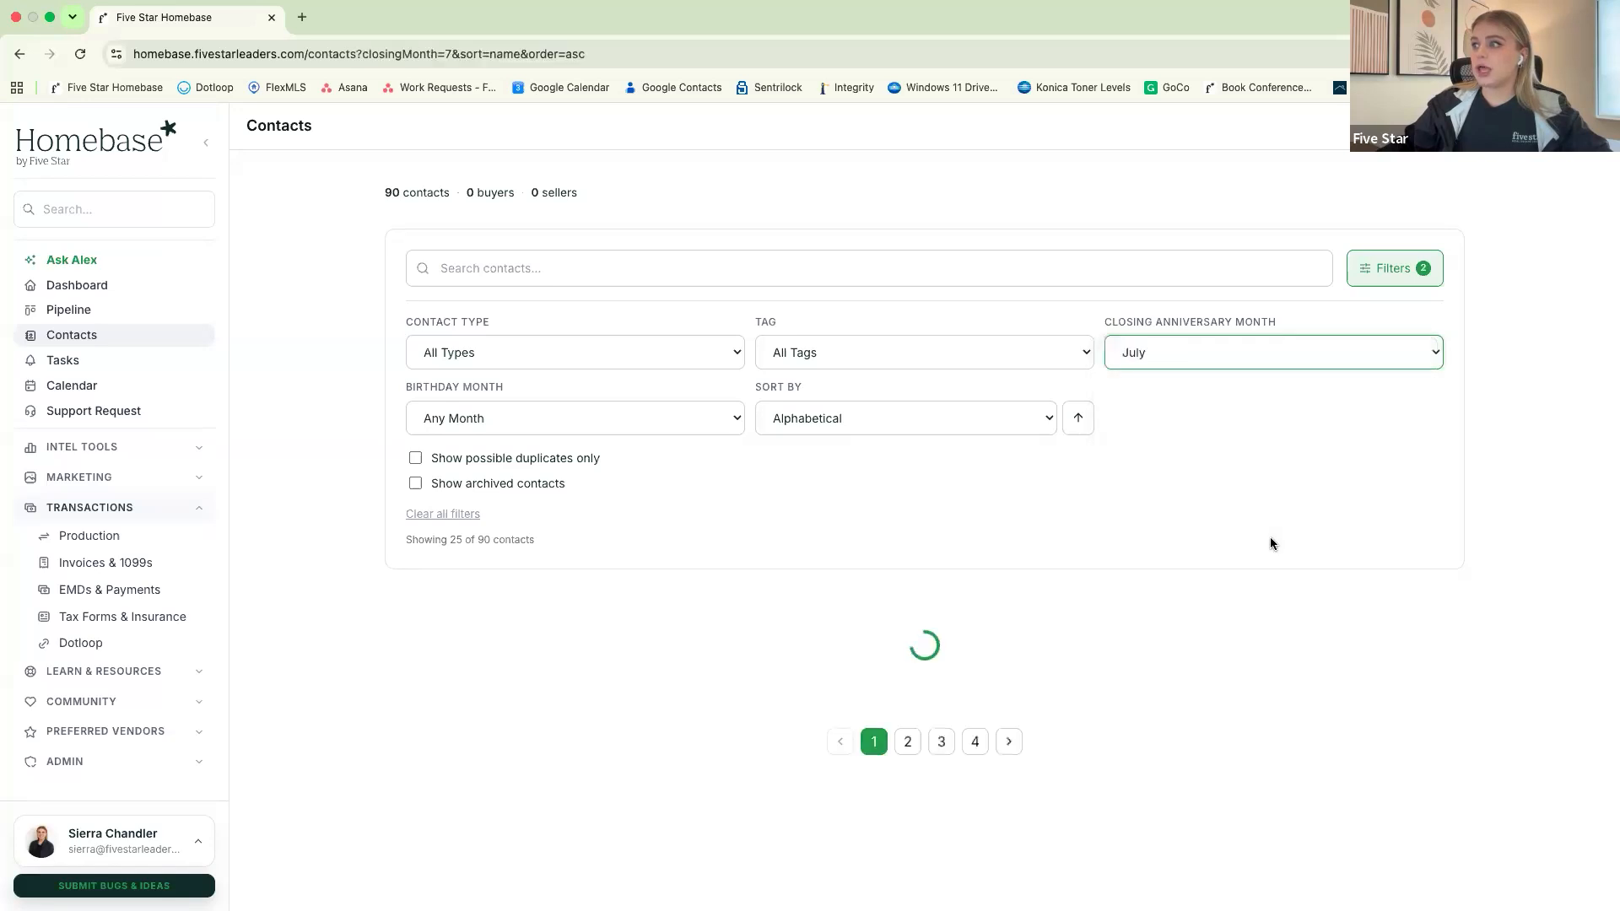
{"action": "scroll", "coordinate": [953, 495], "scroll_direction": "down", "scroll_amount": 5}
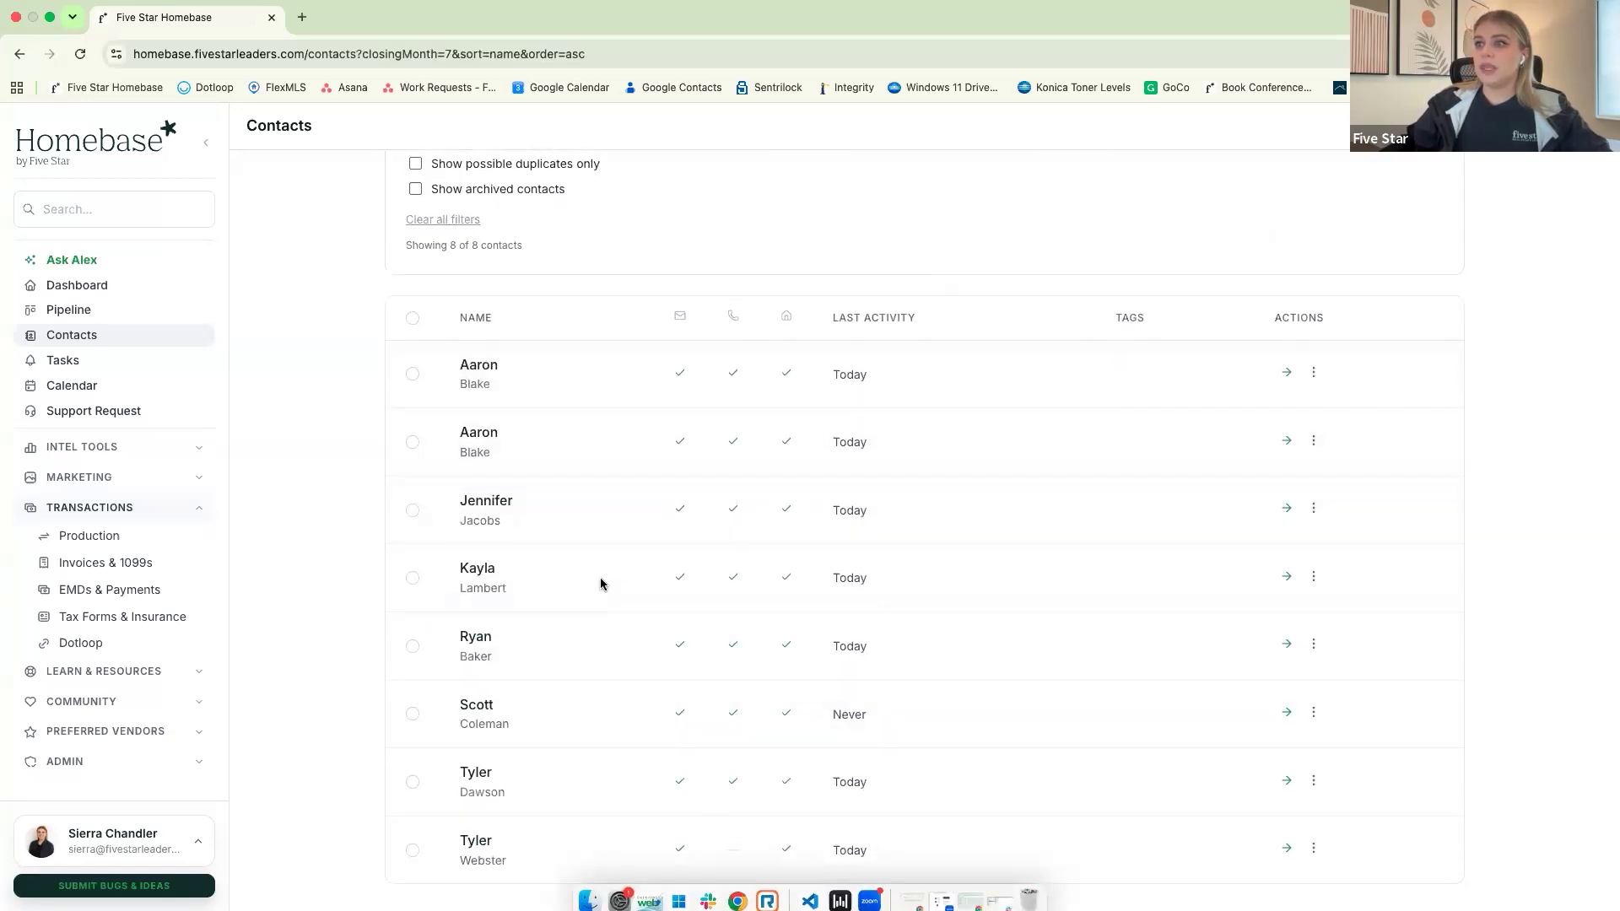
{"action": "scroll", "coordinate": [600, 577], "scroll_direction": "up", "scroll_amount": 1}
Open the first contact in the filtered list, check its house anniversary date and details, and return to the list
{"action": "left_click", "coordinate": [517, 430]}
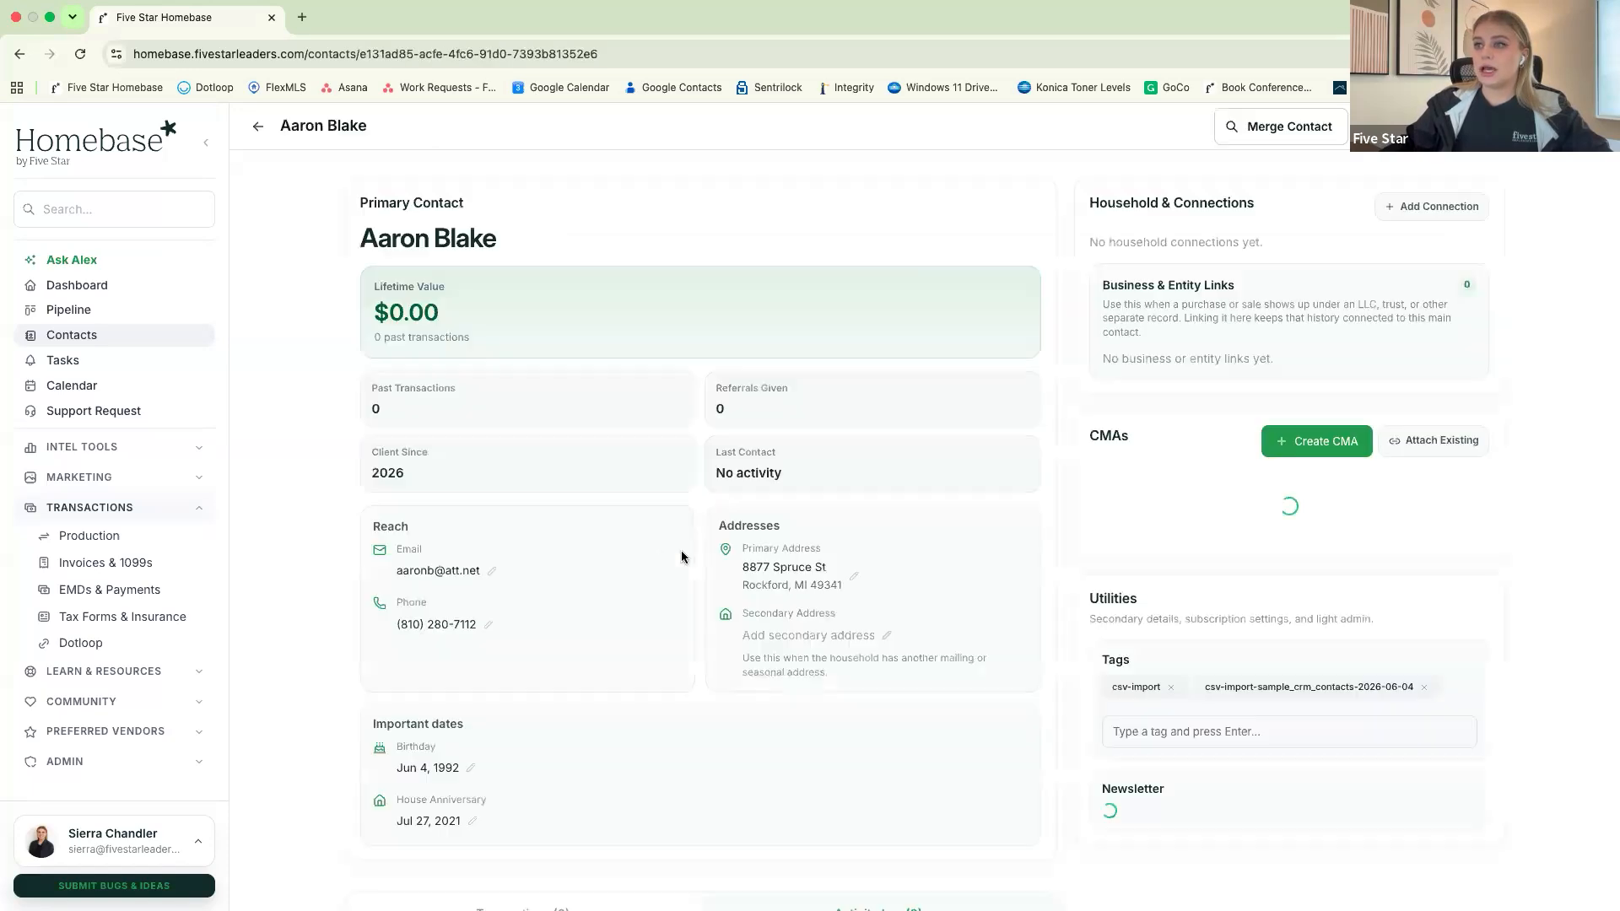
{"action": "scroll", "coordinate": [681, 550], "scroll_direction": "down", "scroll_amount": 3}
{"action": "left_click_drag", "start_coordinate": [391, 659], "coordinate": [475, 669]}
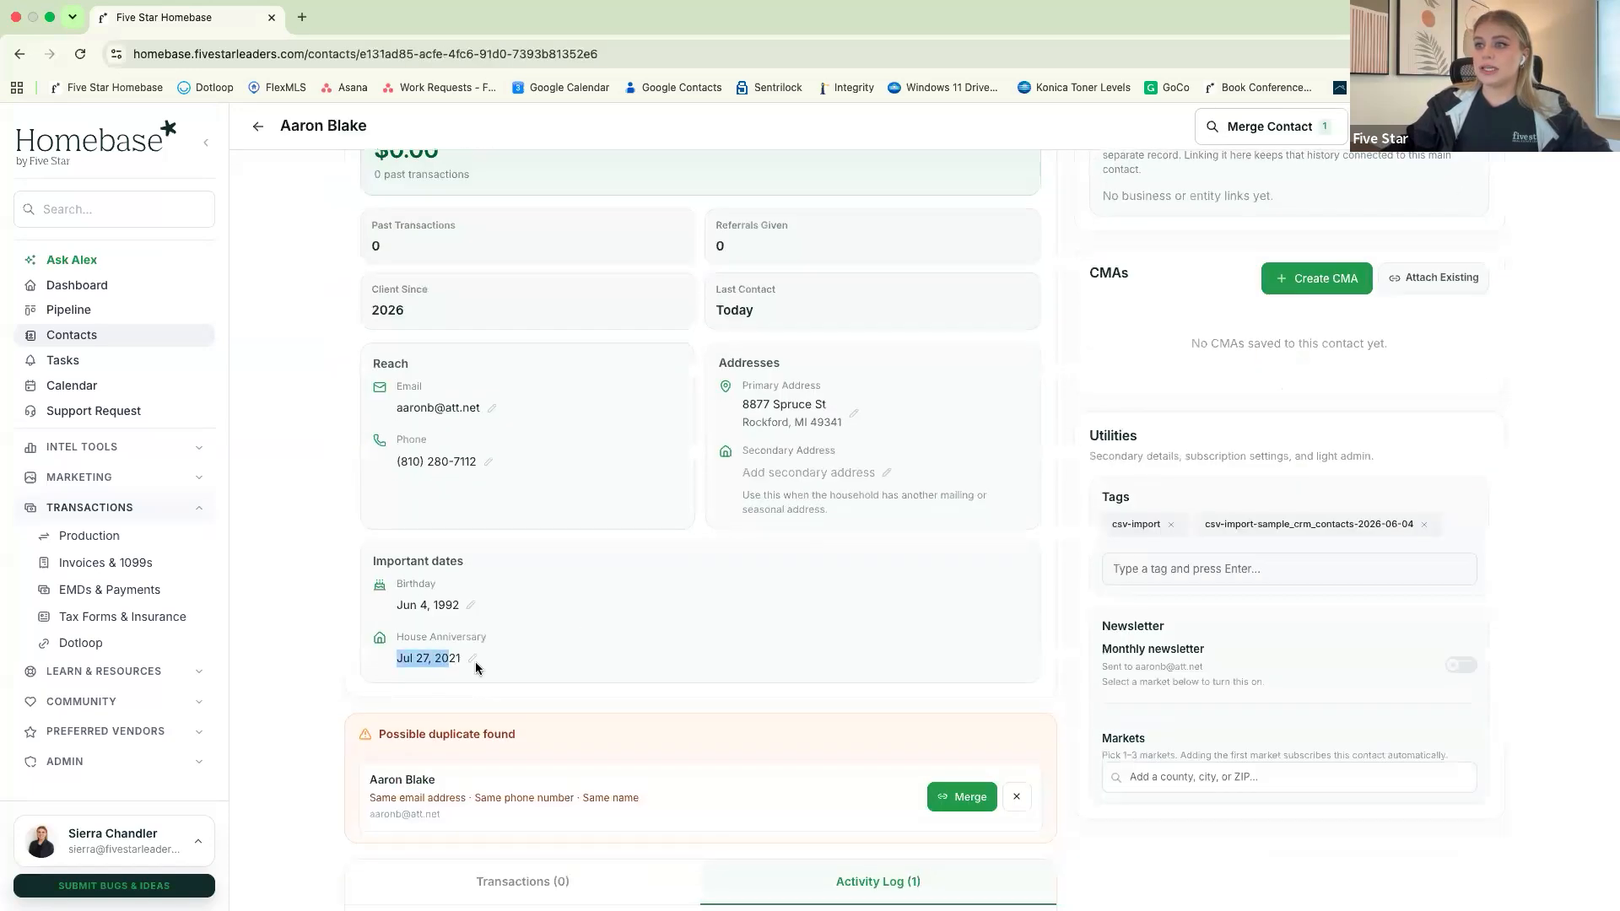
{"action": "left_click", "coordinate": [706, 658]}
{"action": "scroll", "coordinate": [708, 645], "scroll_direction": "up", "scroll_amount": 3}
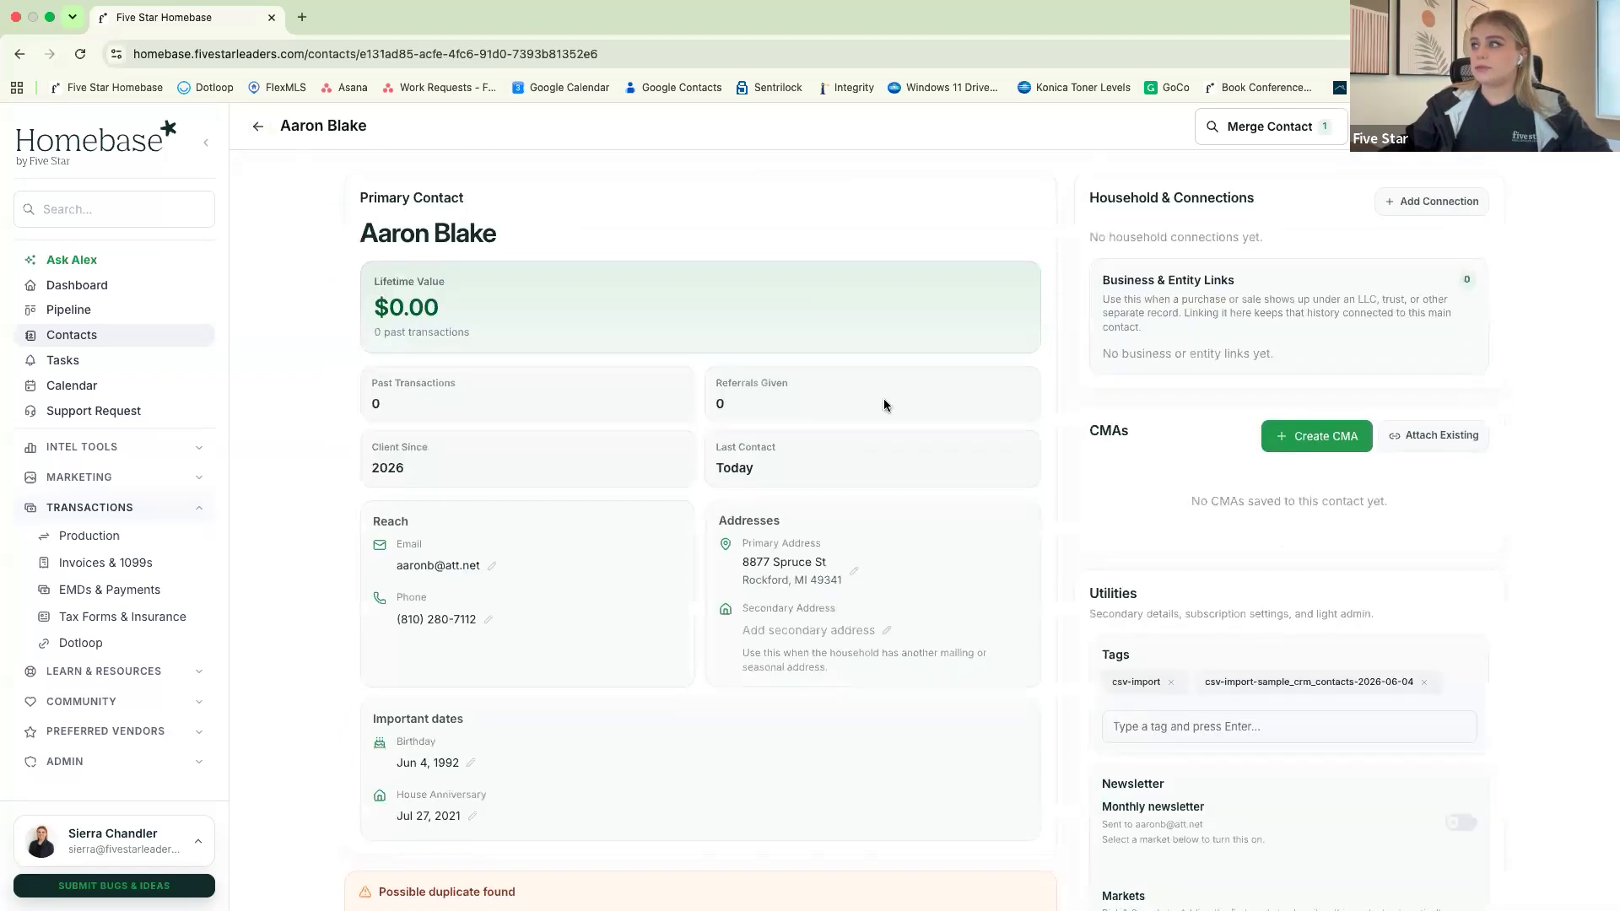
{"action": "scroll", "coordinate": [455, 635], "scroll_direction": "down", "scroll_amount": 1}
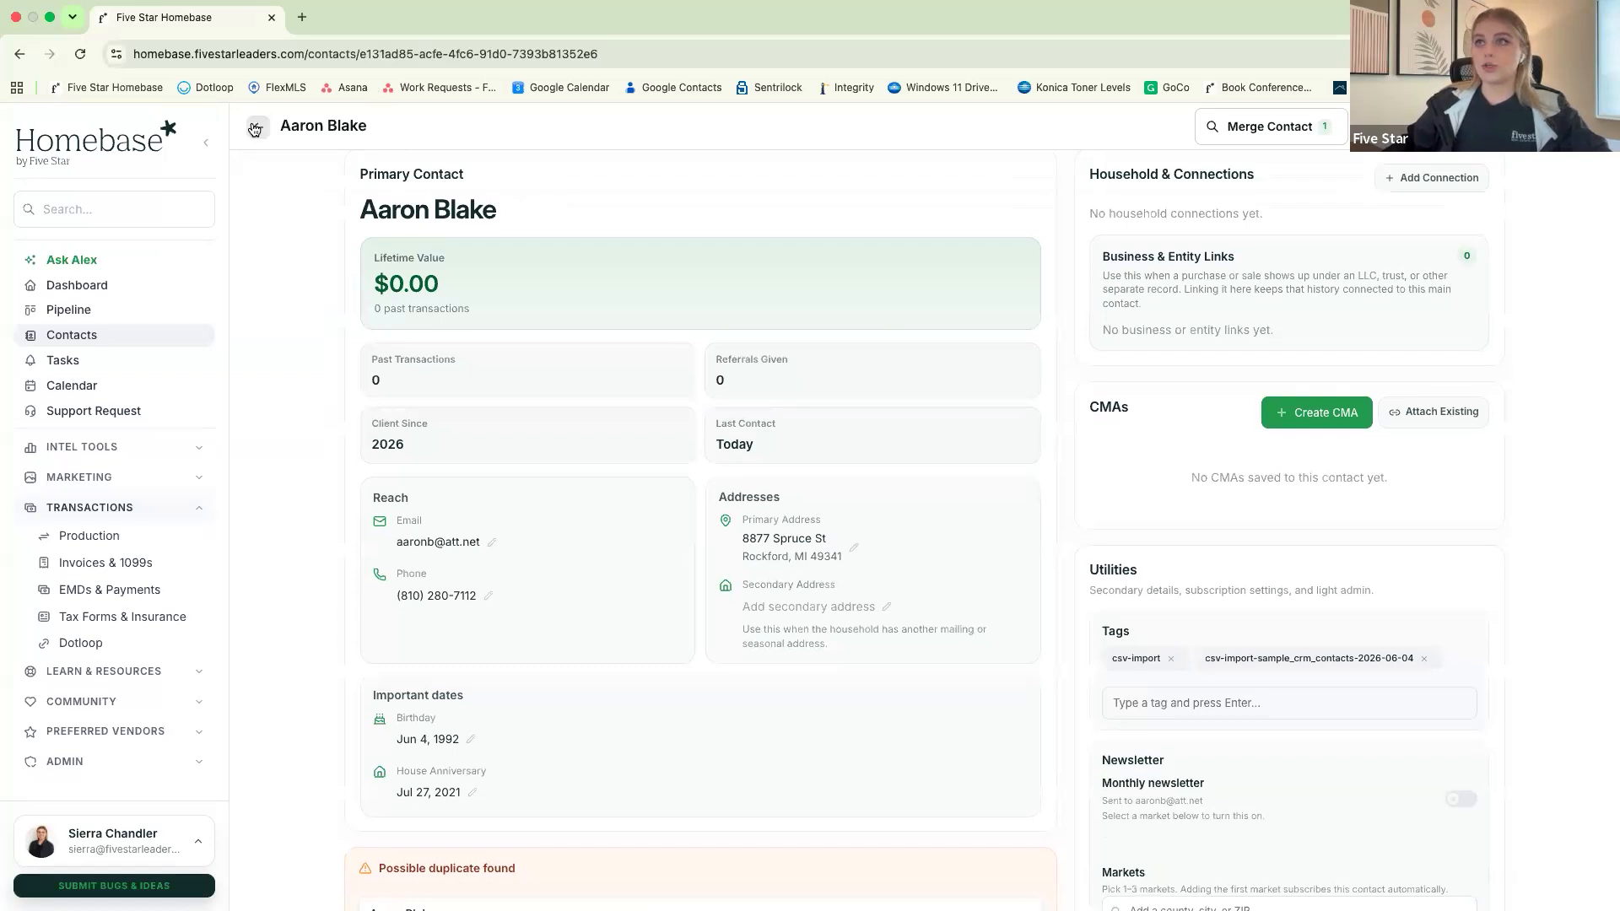
{"action": "left_click", "coordinate": [257, 126]}
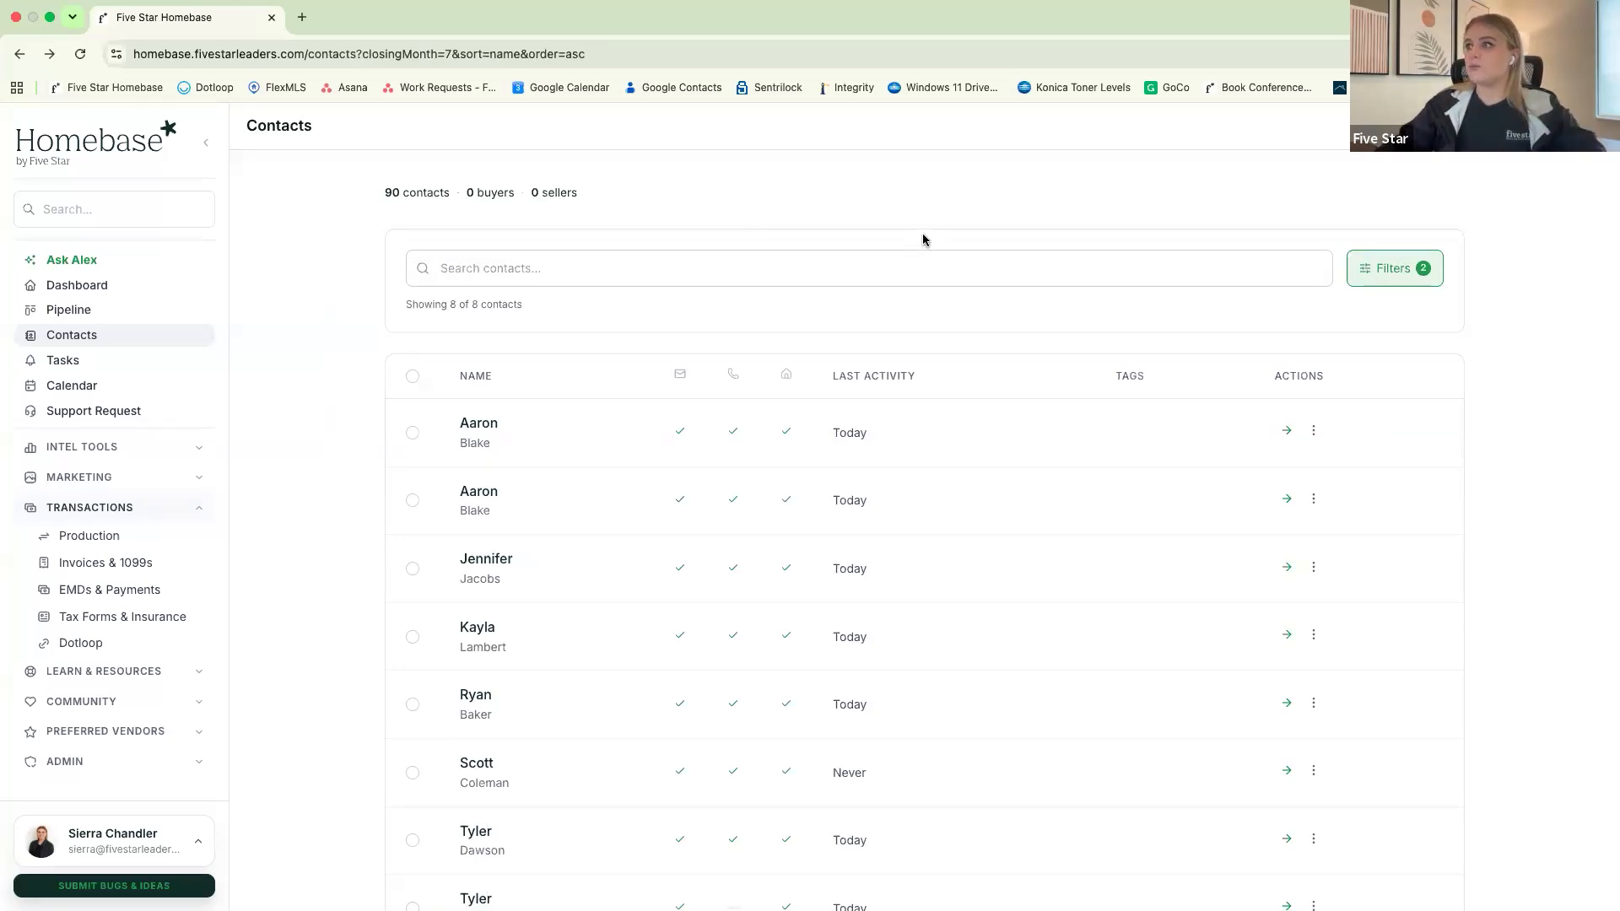
Check the sort options, keeping Alphabetical, and reset the closing anniversary month filter to Any Month
{"action": "left_click", "coordinate": [1407, 275]}
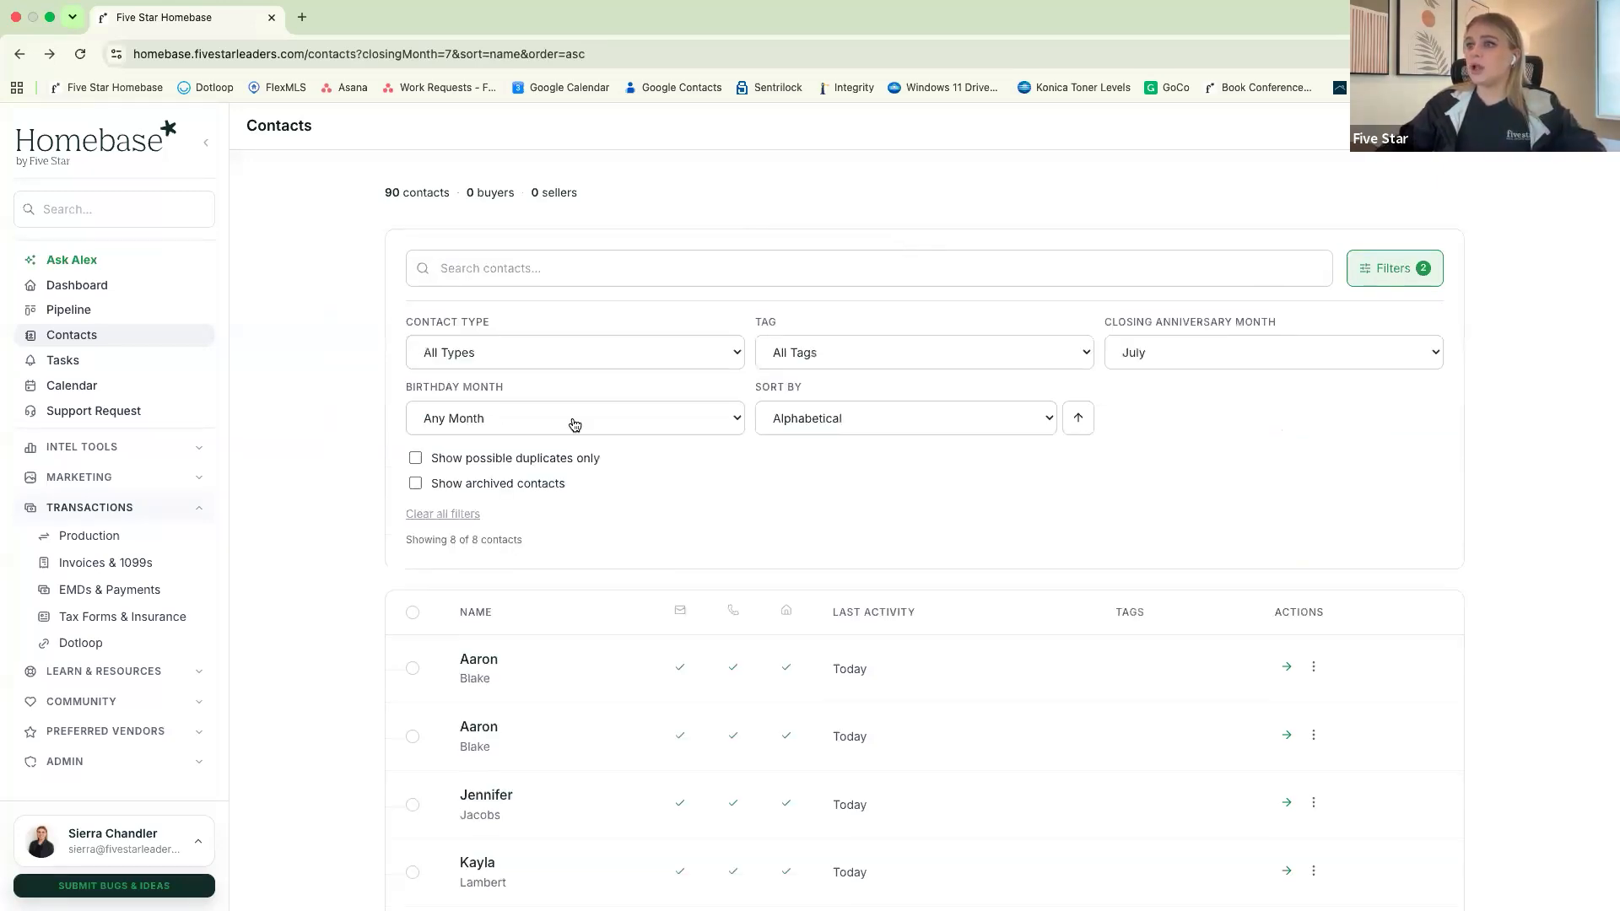
{"action": "left_click", "coordinate": [919, 425]}
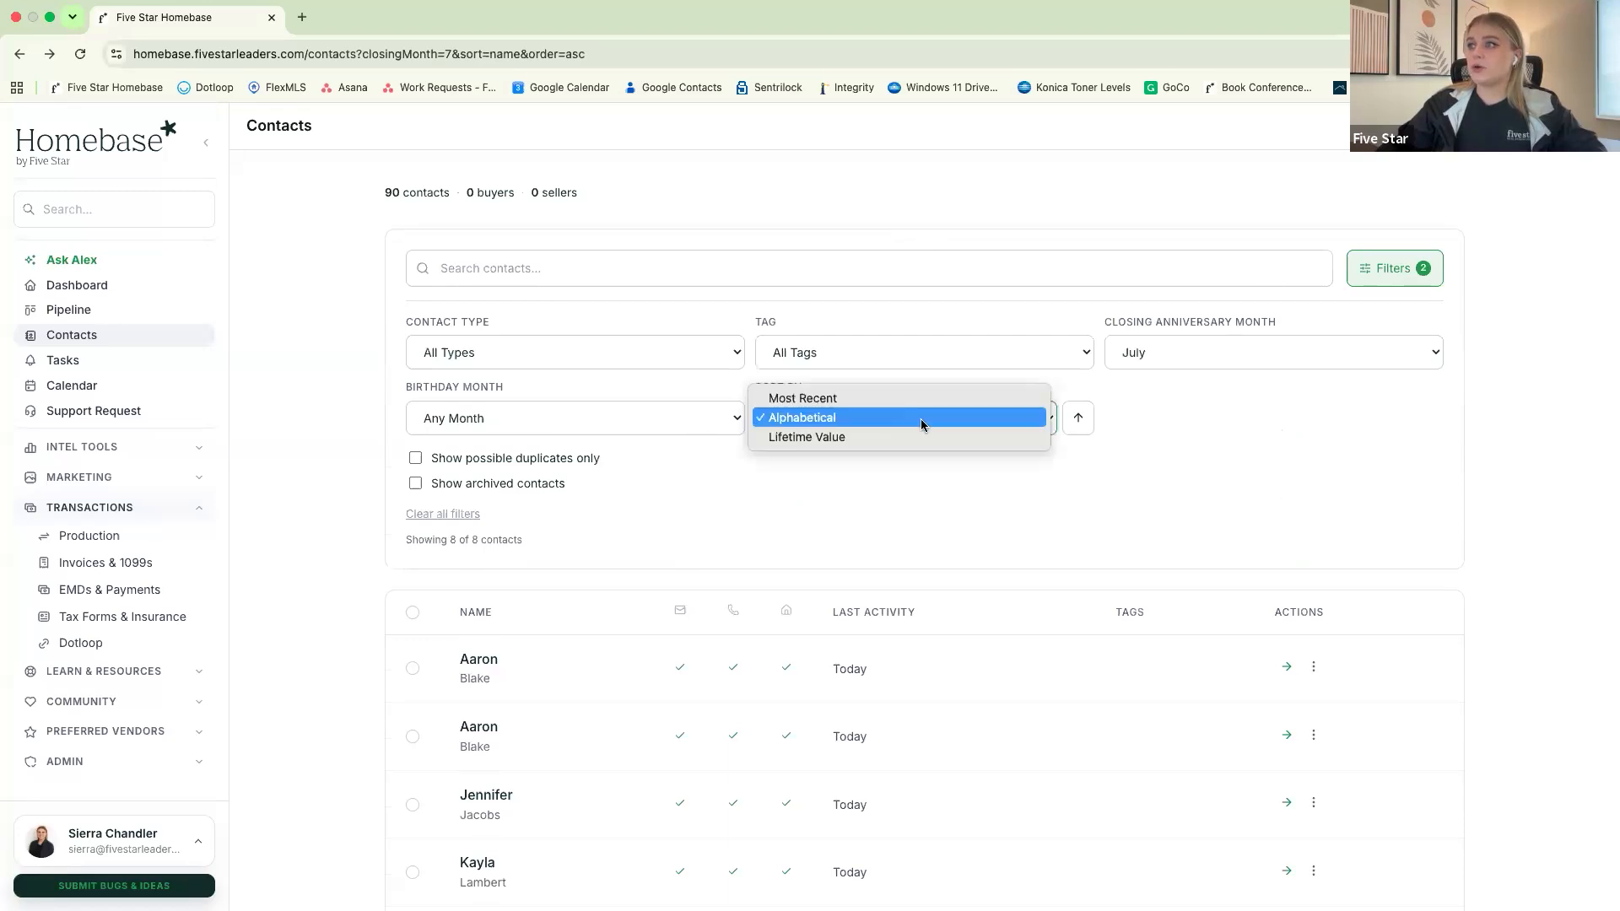
{"action": "left_click", "coordinate": [902, 485]}
{"action": "left_click", "coordinate": [1209, 358]}
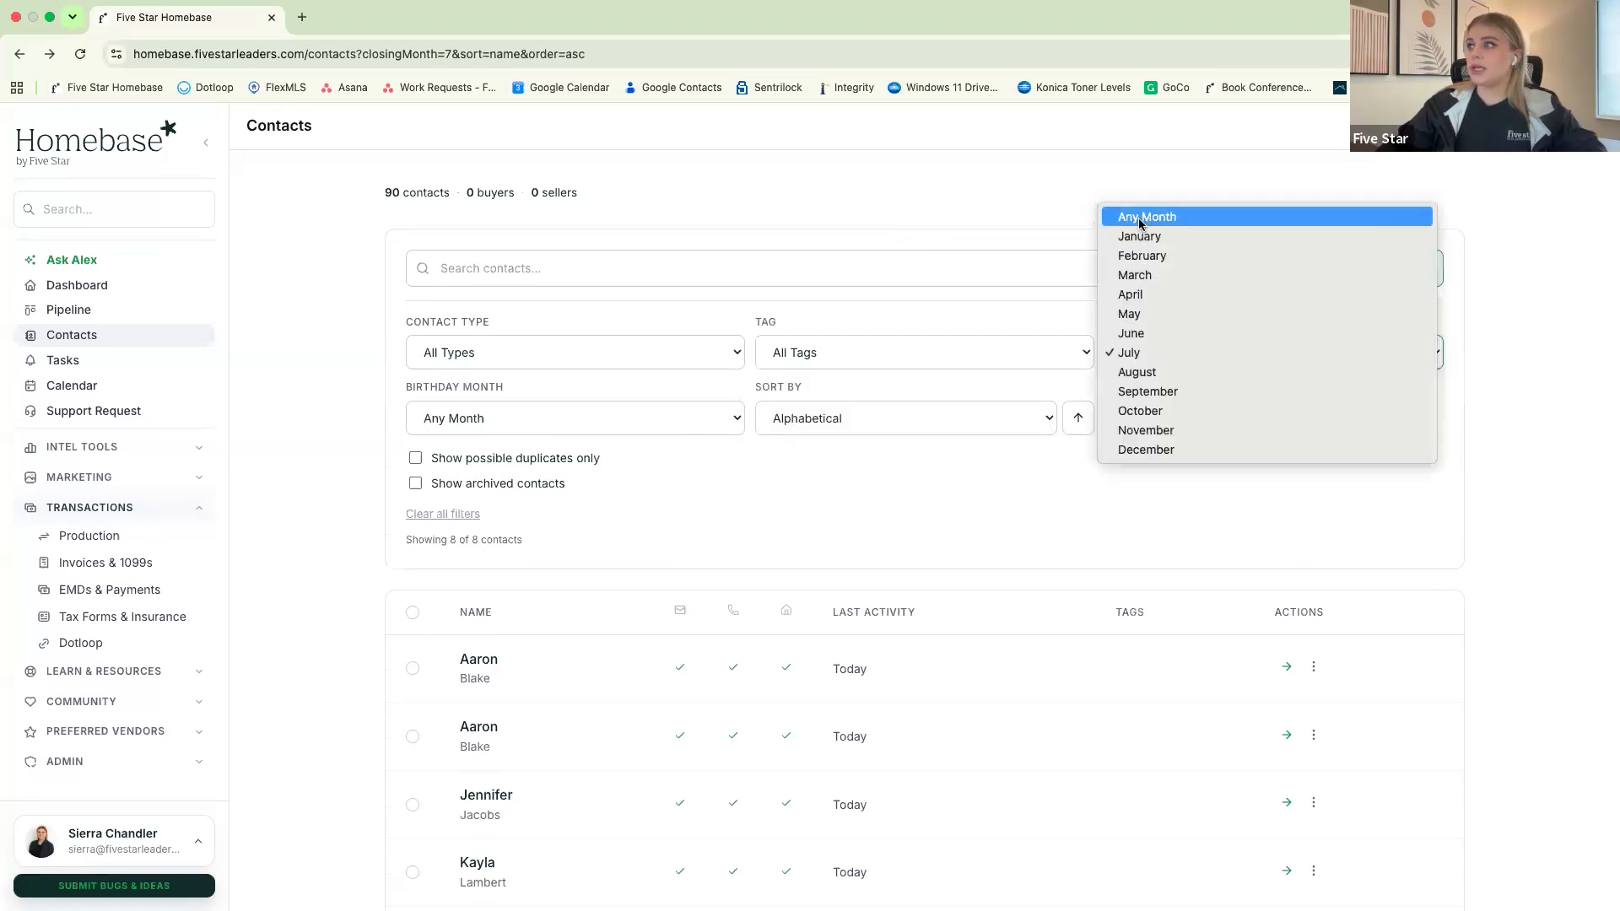
{"action": "left_click", "coordinate": [1139, 219]}
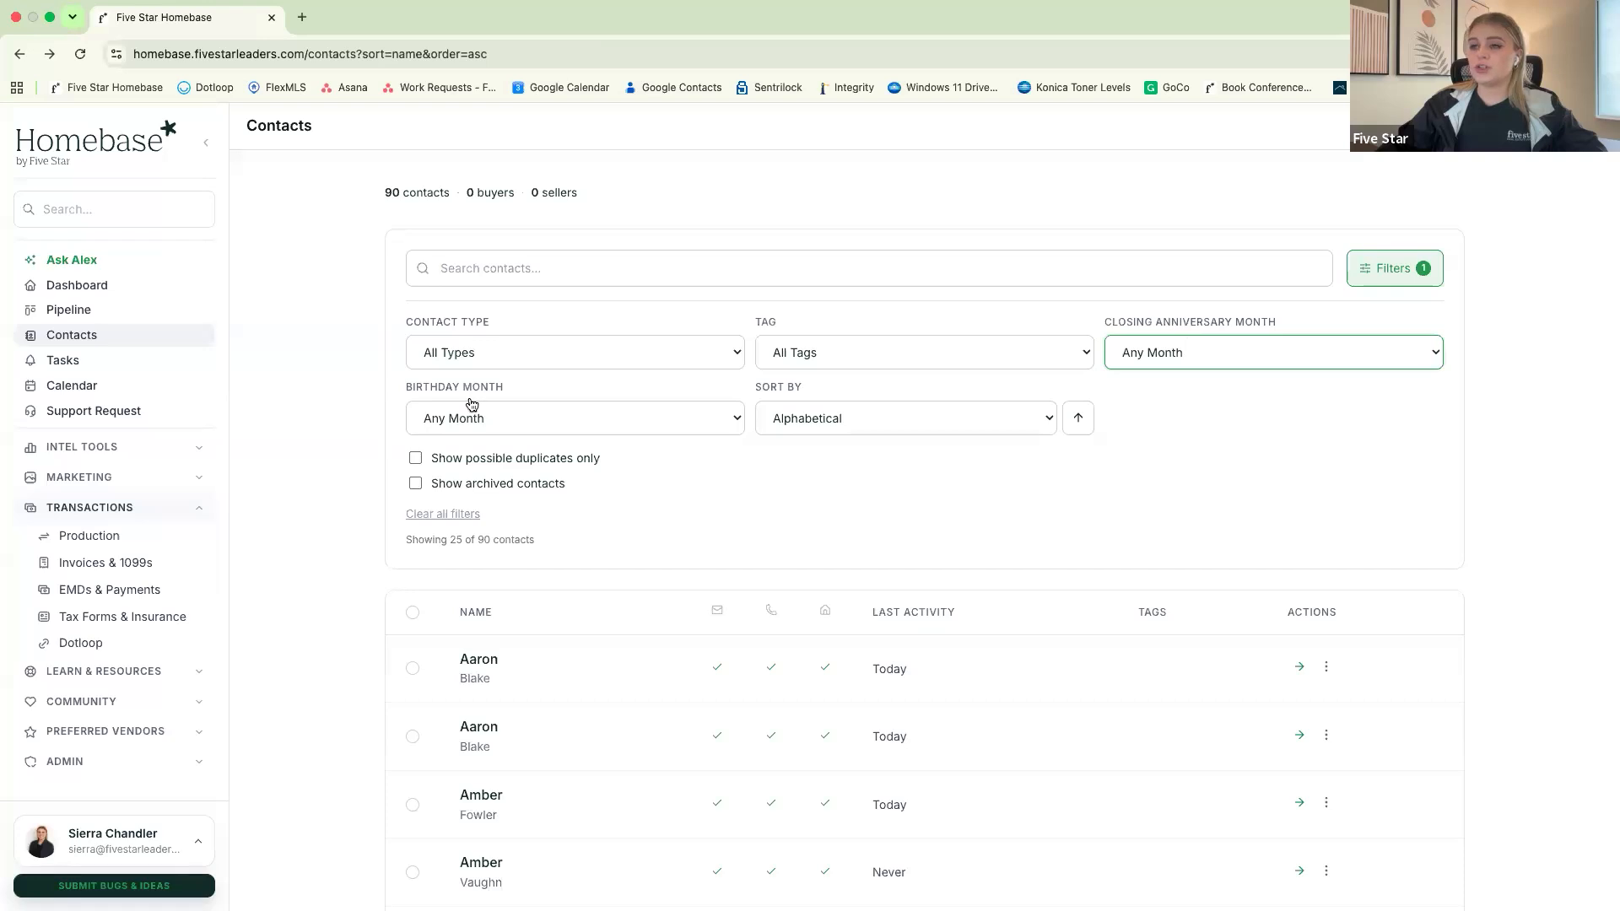
Filter the contacts by birthday month July and look through the resulting list
{"action": "left_click", "coordinate": [477, 422]}
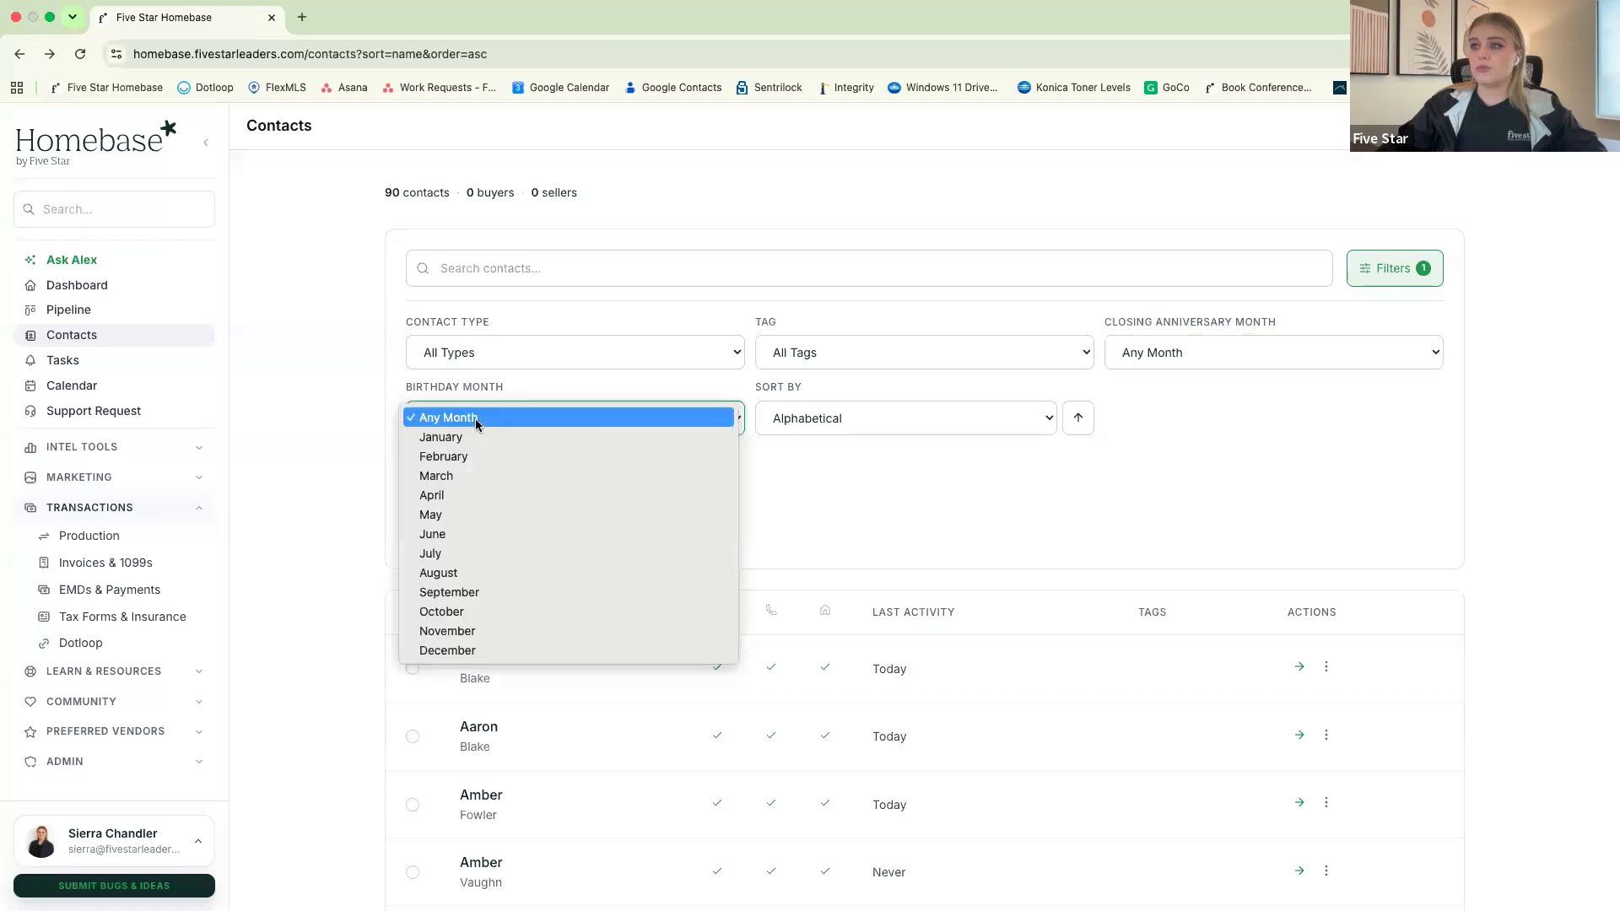
{"action": "left_click", "coordinate": [441, 554]}
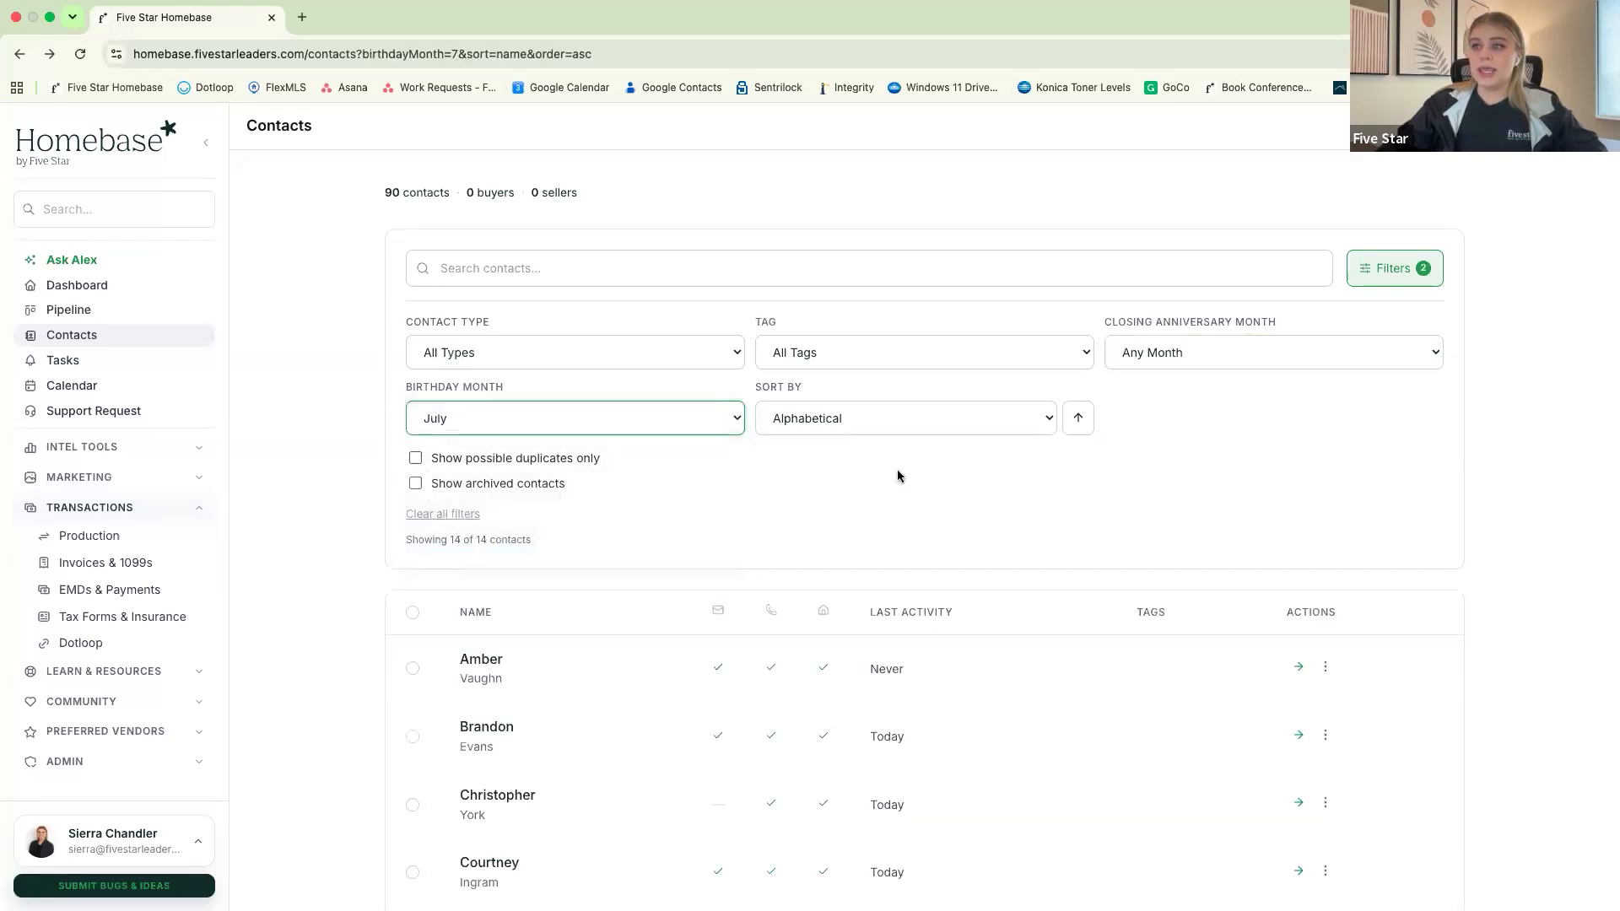
{"action": "scroll", "coordinate": [897, 469], "scroll_direction": "down", "scroll_amount": 1}
{"action": "scroll", "coordinate": [898, 473], "scroll_direction": "down", "scroll_amount": 2}
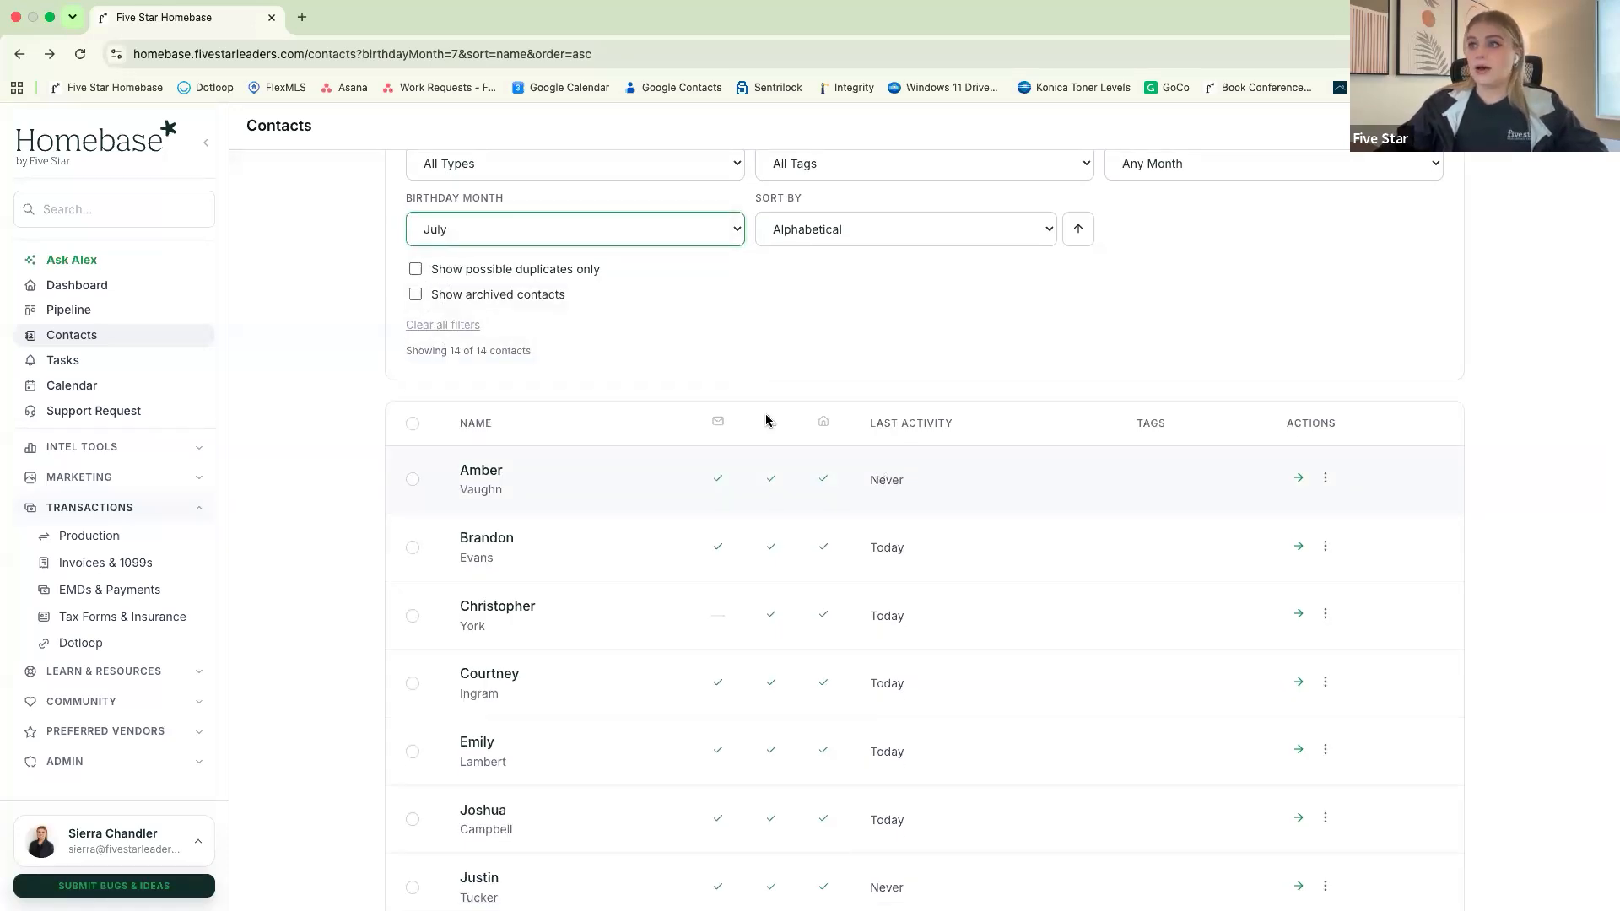
Finish looking through the July birthdays and reset the birthday month filter to Any Month
{"action": "scroll", "coordinate": [646, 527], "scroll_direction": "down", "scroll_amount": 3}
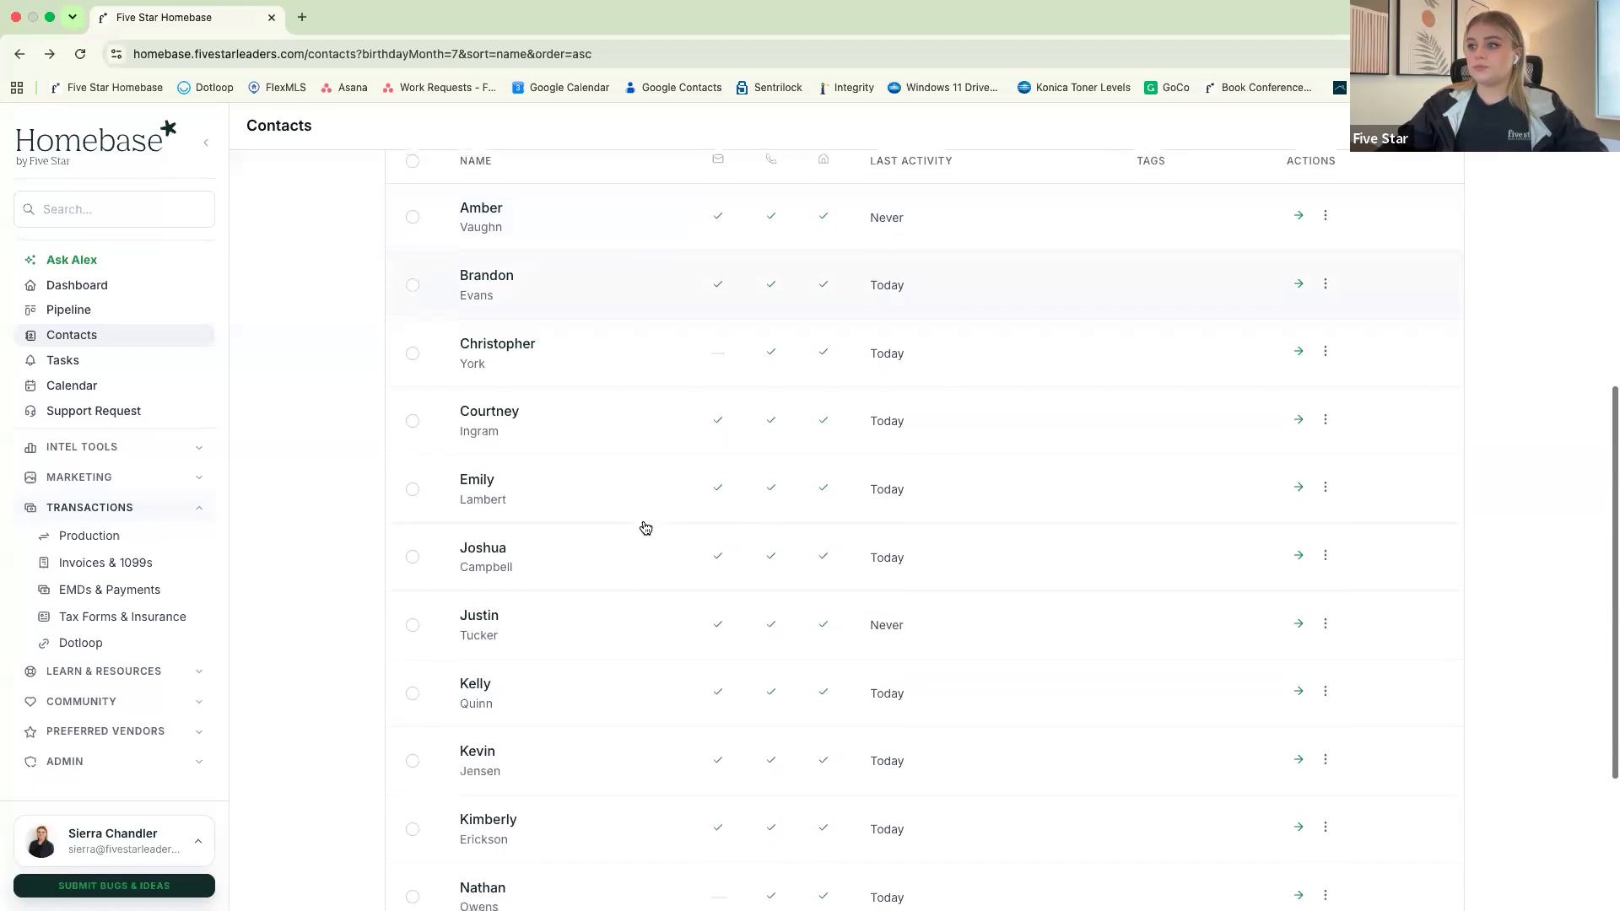
{"action": "scroll", "coordinate": [645, 527], "scroll_direction": "up", "scroll_amount": 5}
{"action": "left_click", "coordinate": [643, 360]}
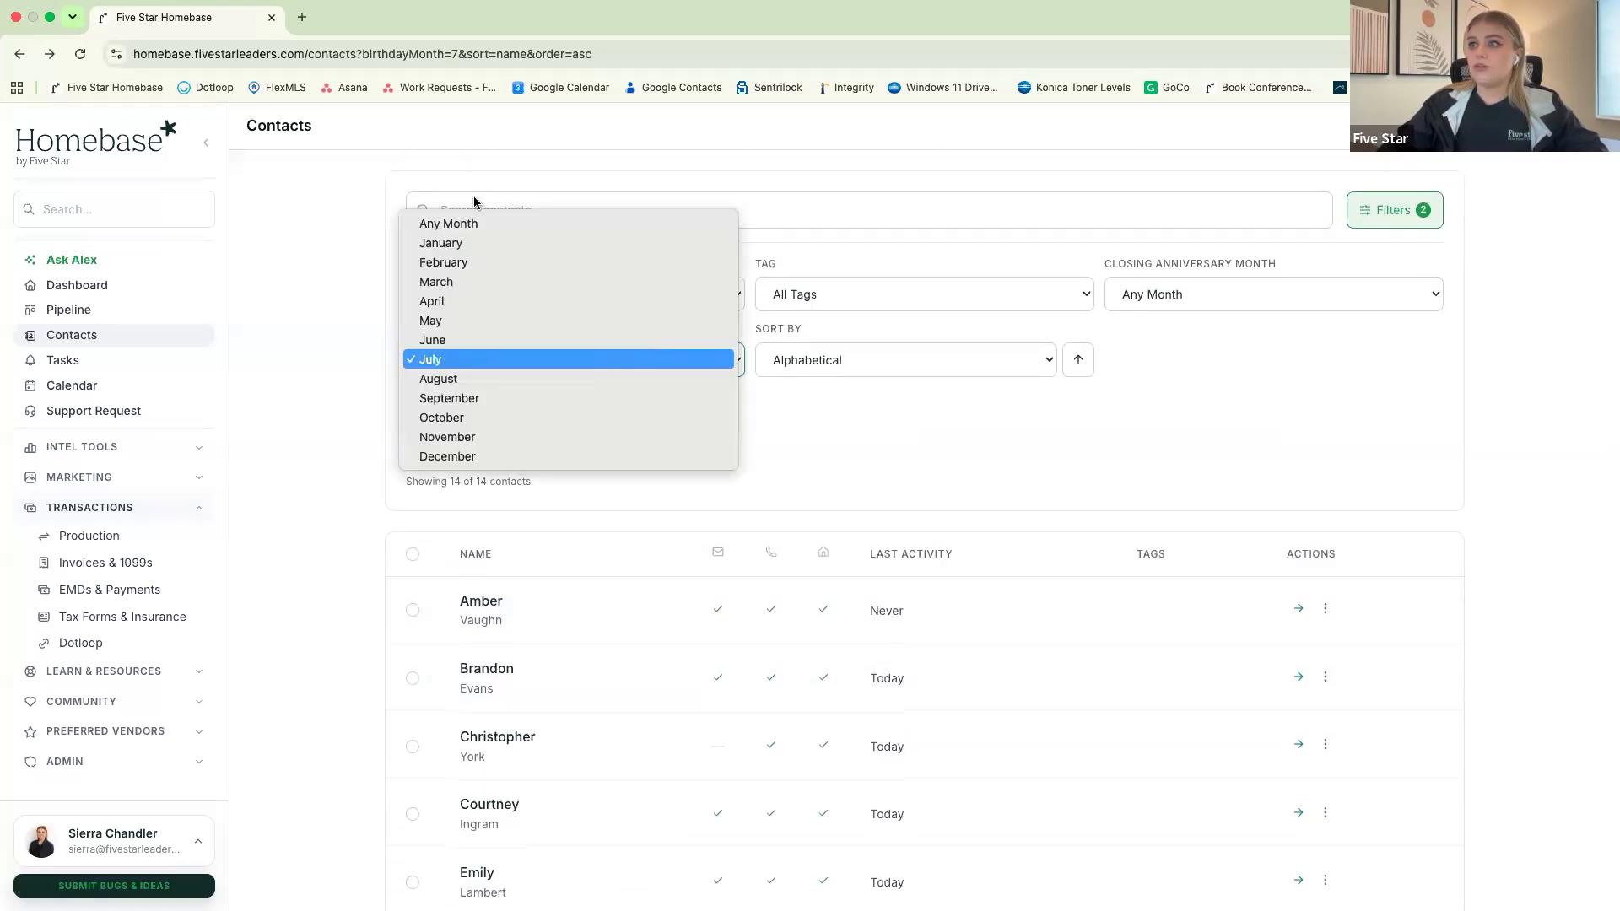
{"action": "left_click", "coordinate": [448, 224]}
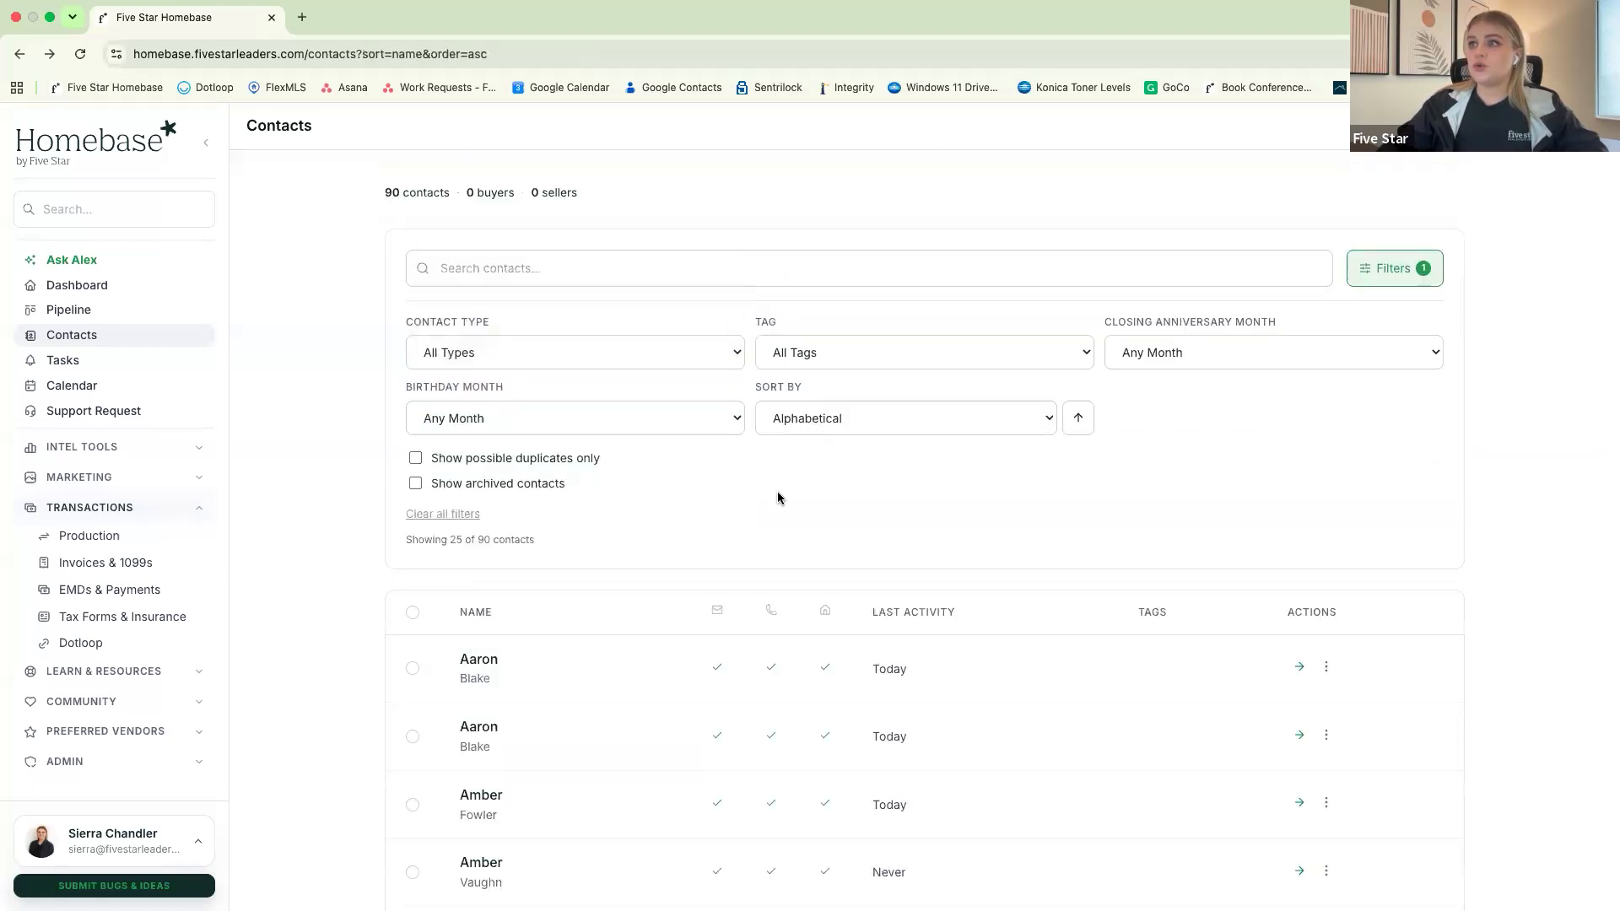
Filter the contacts to show possible duplicates only and look through the resulting list
{"action": "scroll", "coordinate": [778, 498], "scroll_direction": "down", "scroll_amount": 1}
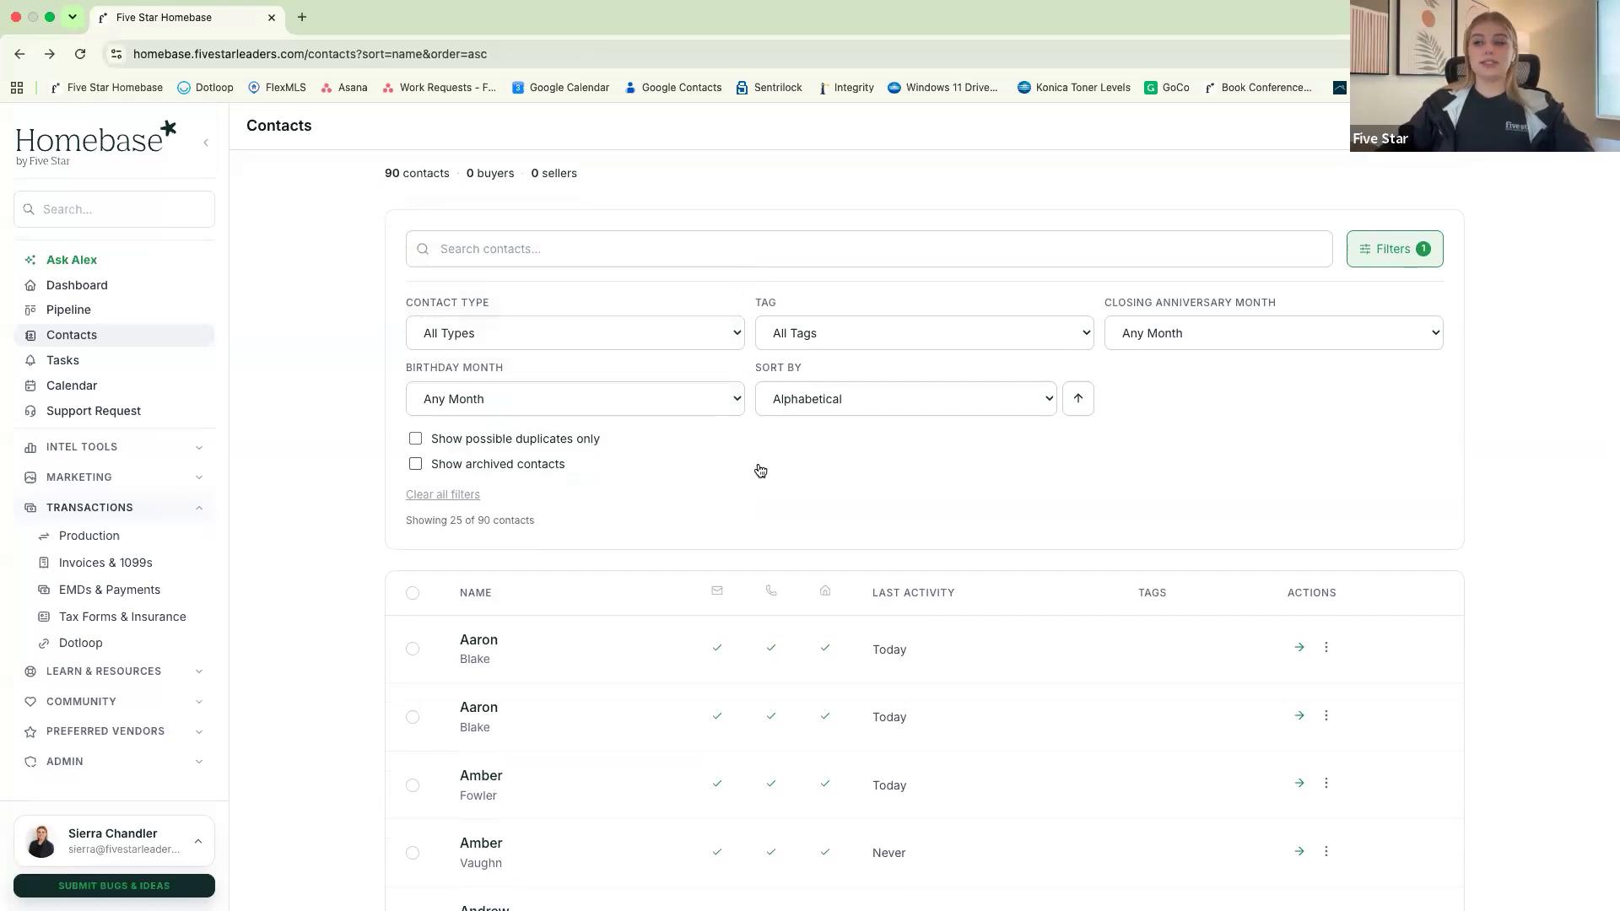
{"action": "left_click", "coordinate": [416, 439]}
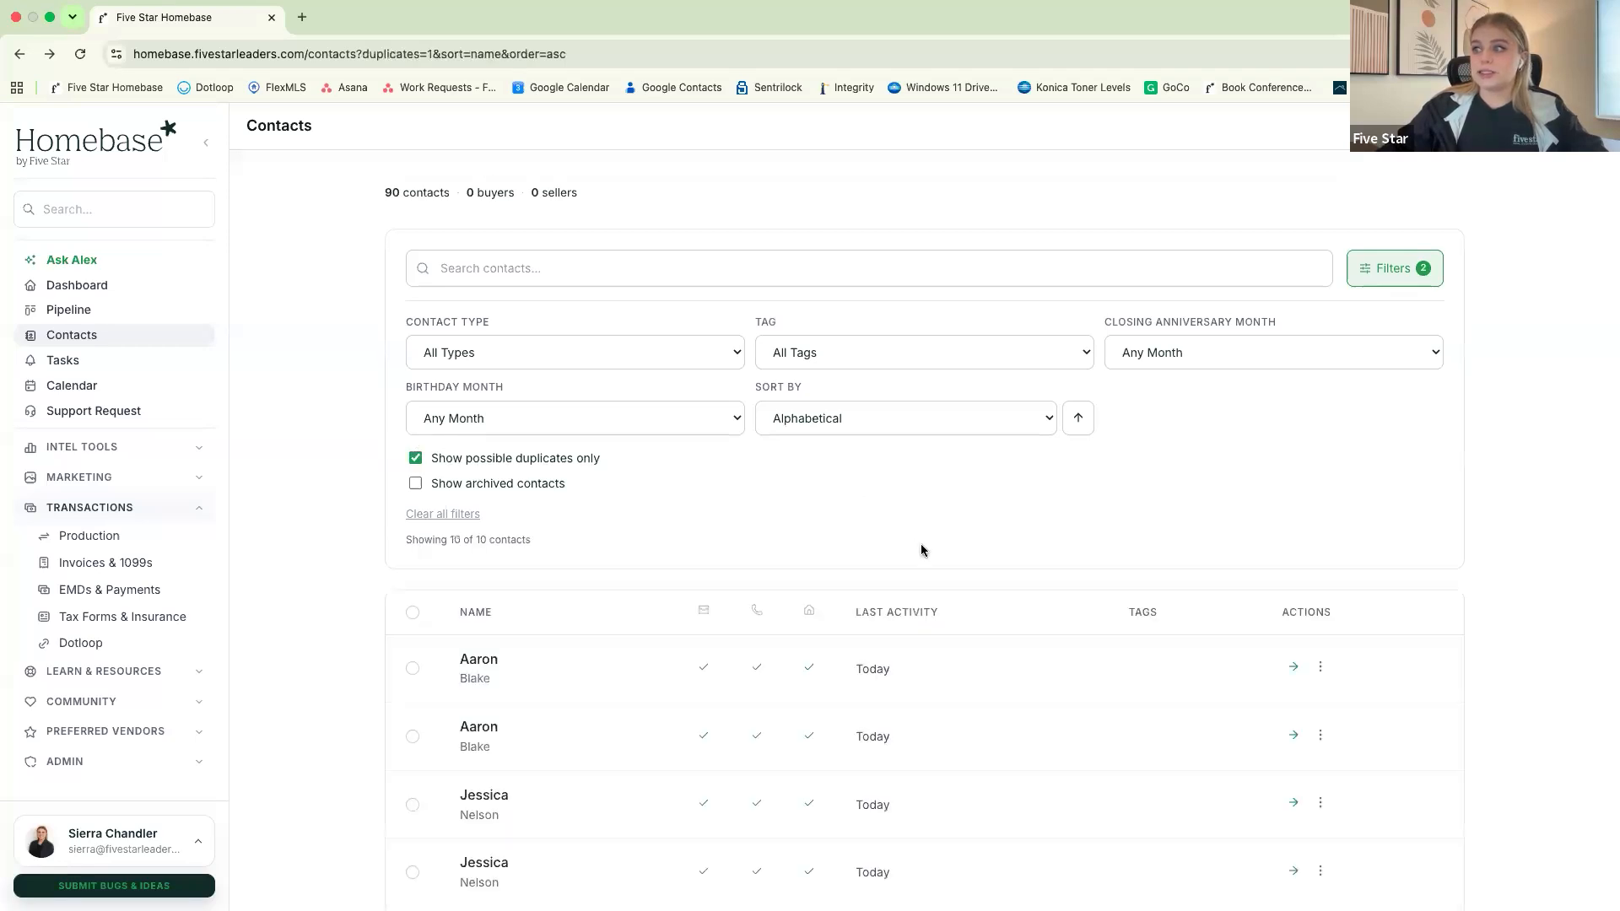
{"action": "scroll", "coordinate": [922, 550], "scroll_direction": "down", "scroll_amount": 5}
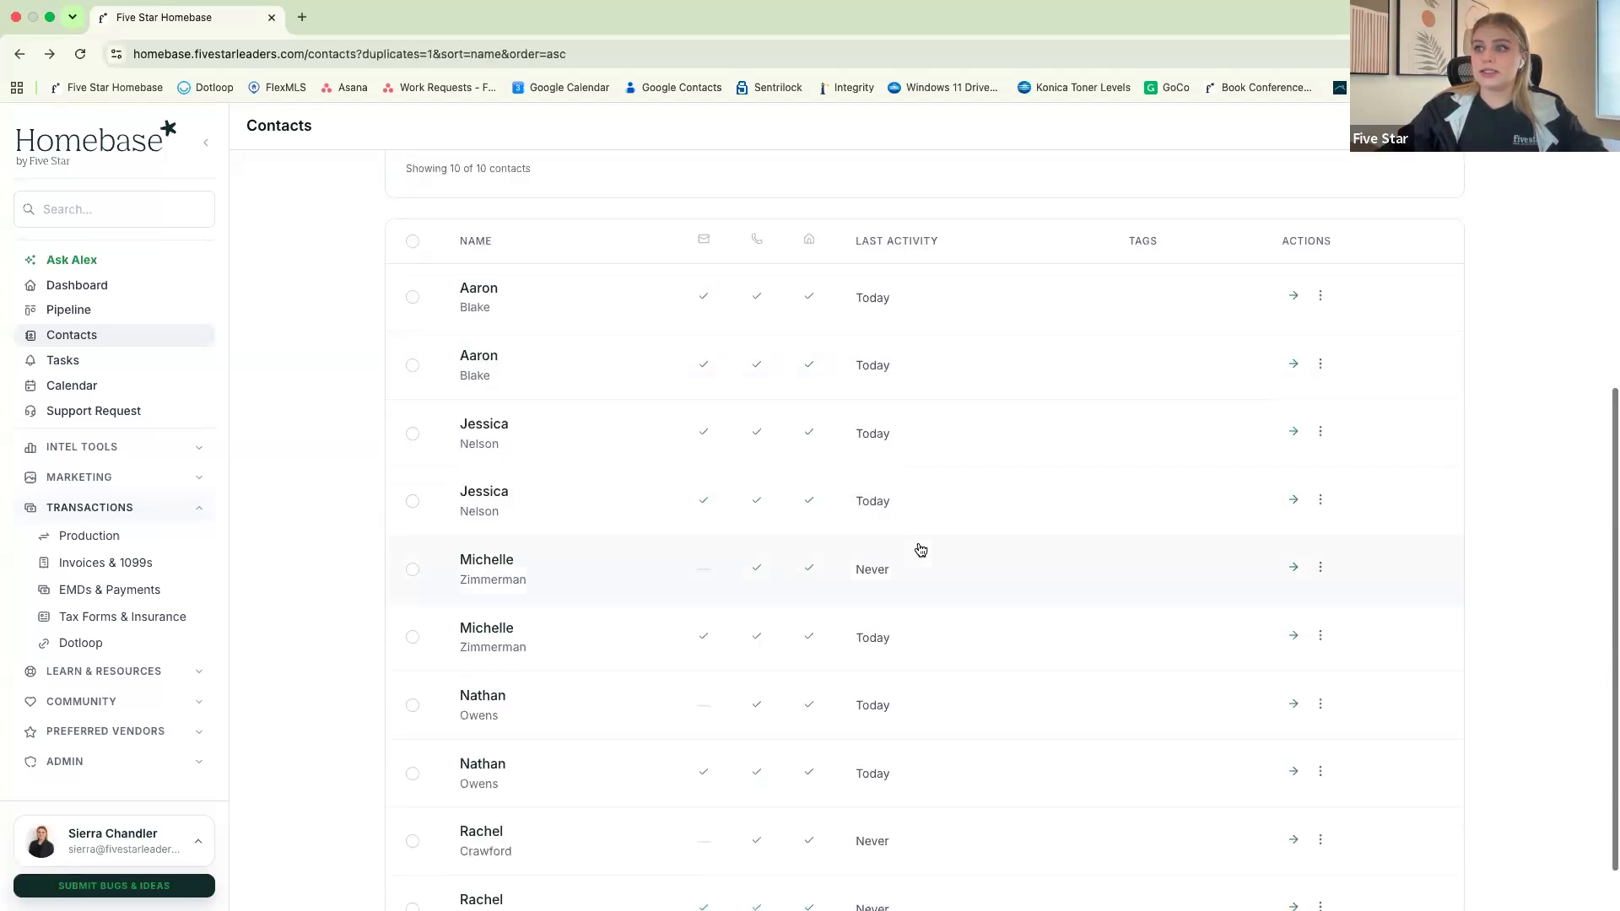
{"action": "scroll", "coordinate": [921, 550], "scroll_direction": "down", "scroll_amount": 1}
{"action": "scroll", "coordinate": [922, 550], "scroll_direction": "up", "scroll_amount": 4}
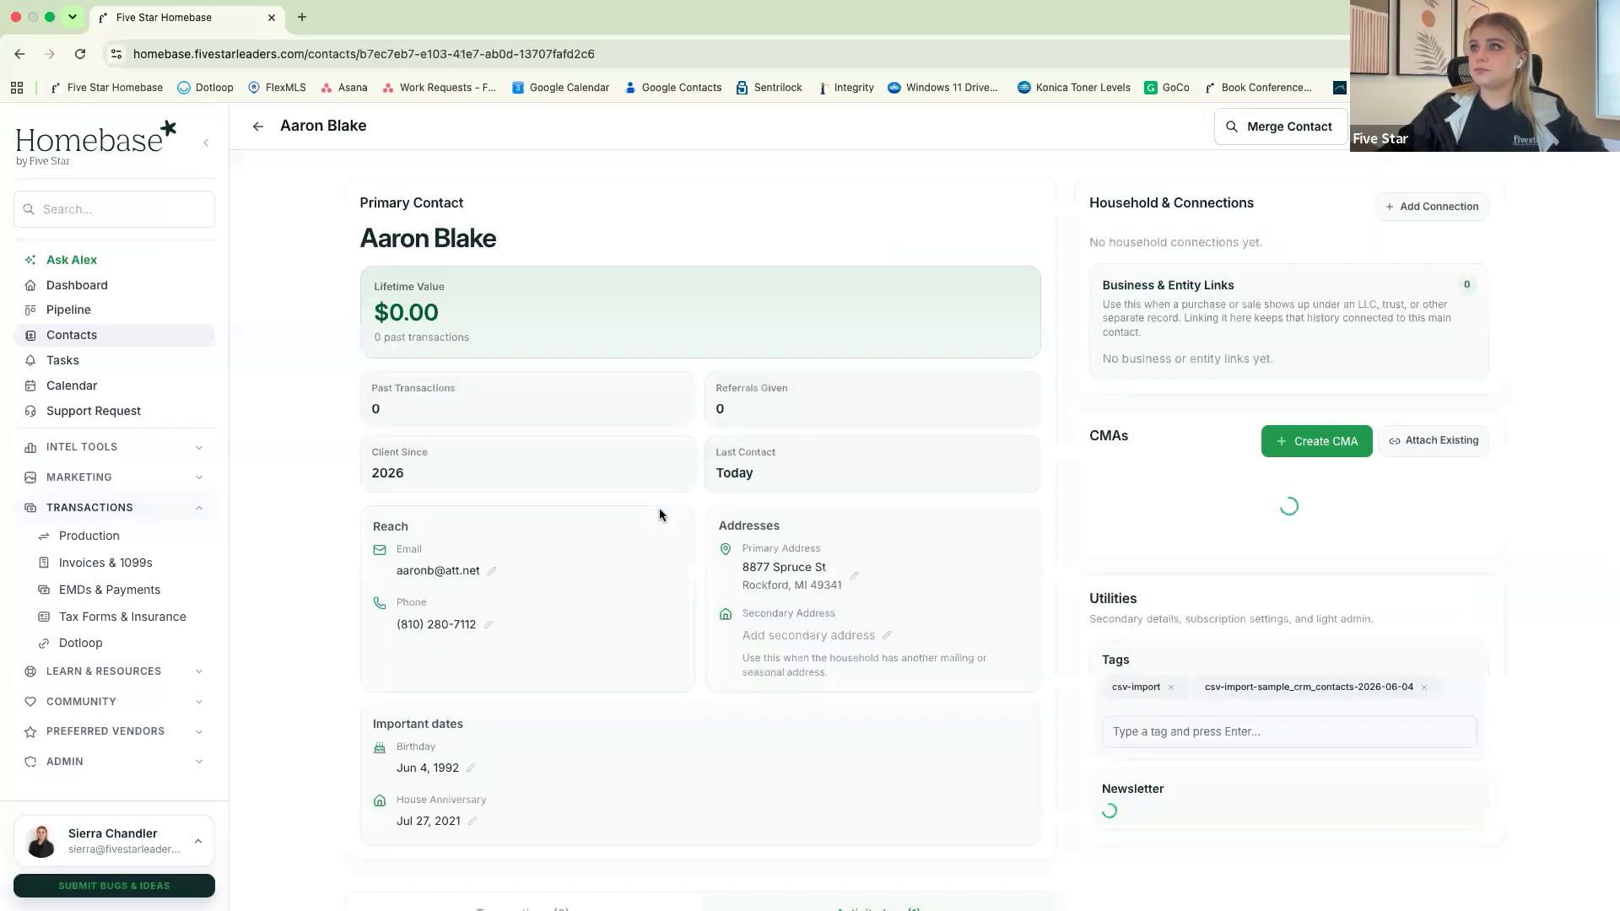
Open the first listed duplicate, merge its matching record into it as the master contact, and review the merged record
{"action": "scroll", "coordinate": [688, 518], "scroll_direction": "down", "scroll_amount": 3}
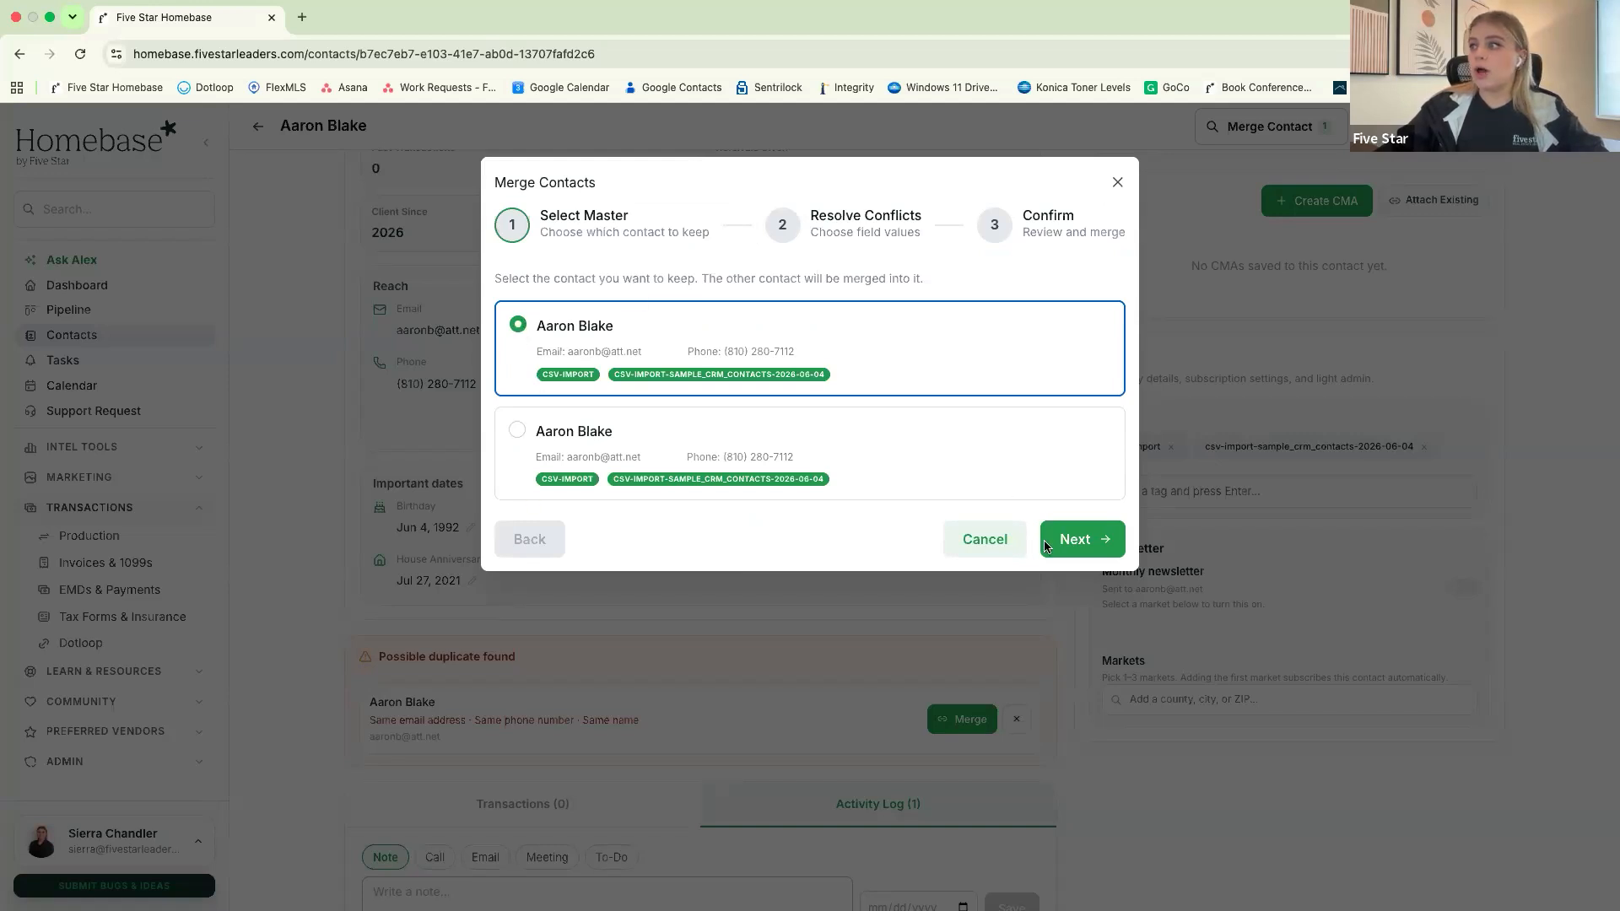
{"action": "left_click", "coordinate": [1100, 543]}
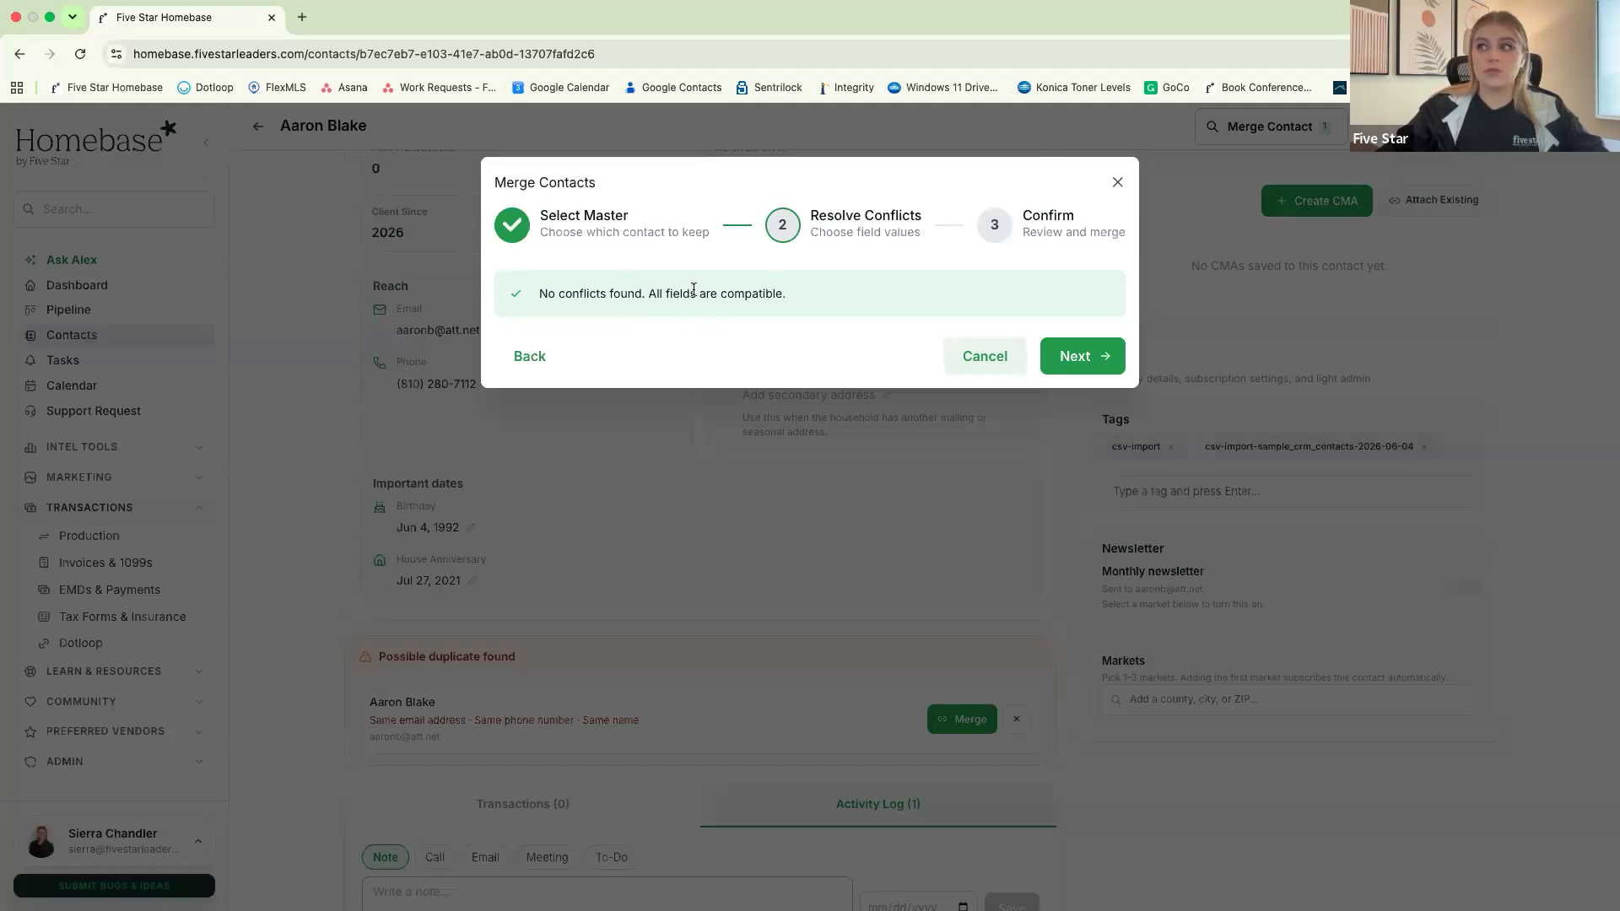
{"action": "left_click", "coordinate": [1089, 363]}
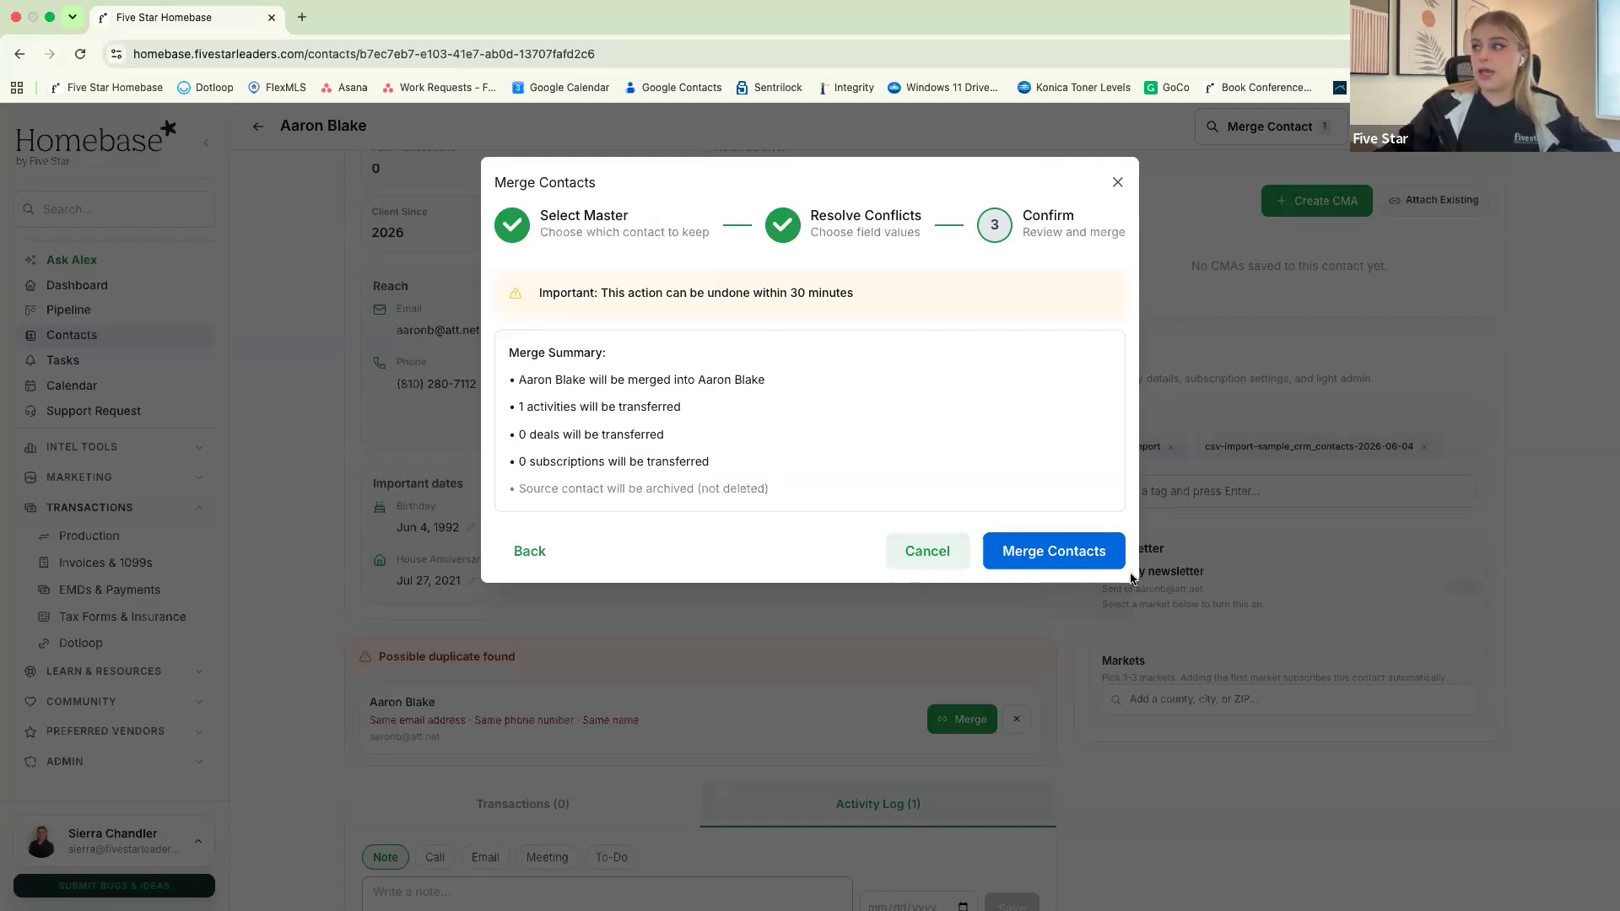
{"action": "left_click", "coordinate": [1062, 554]}
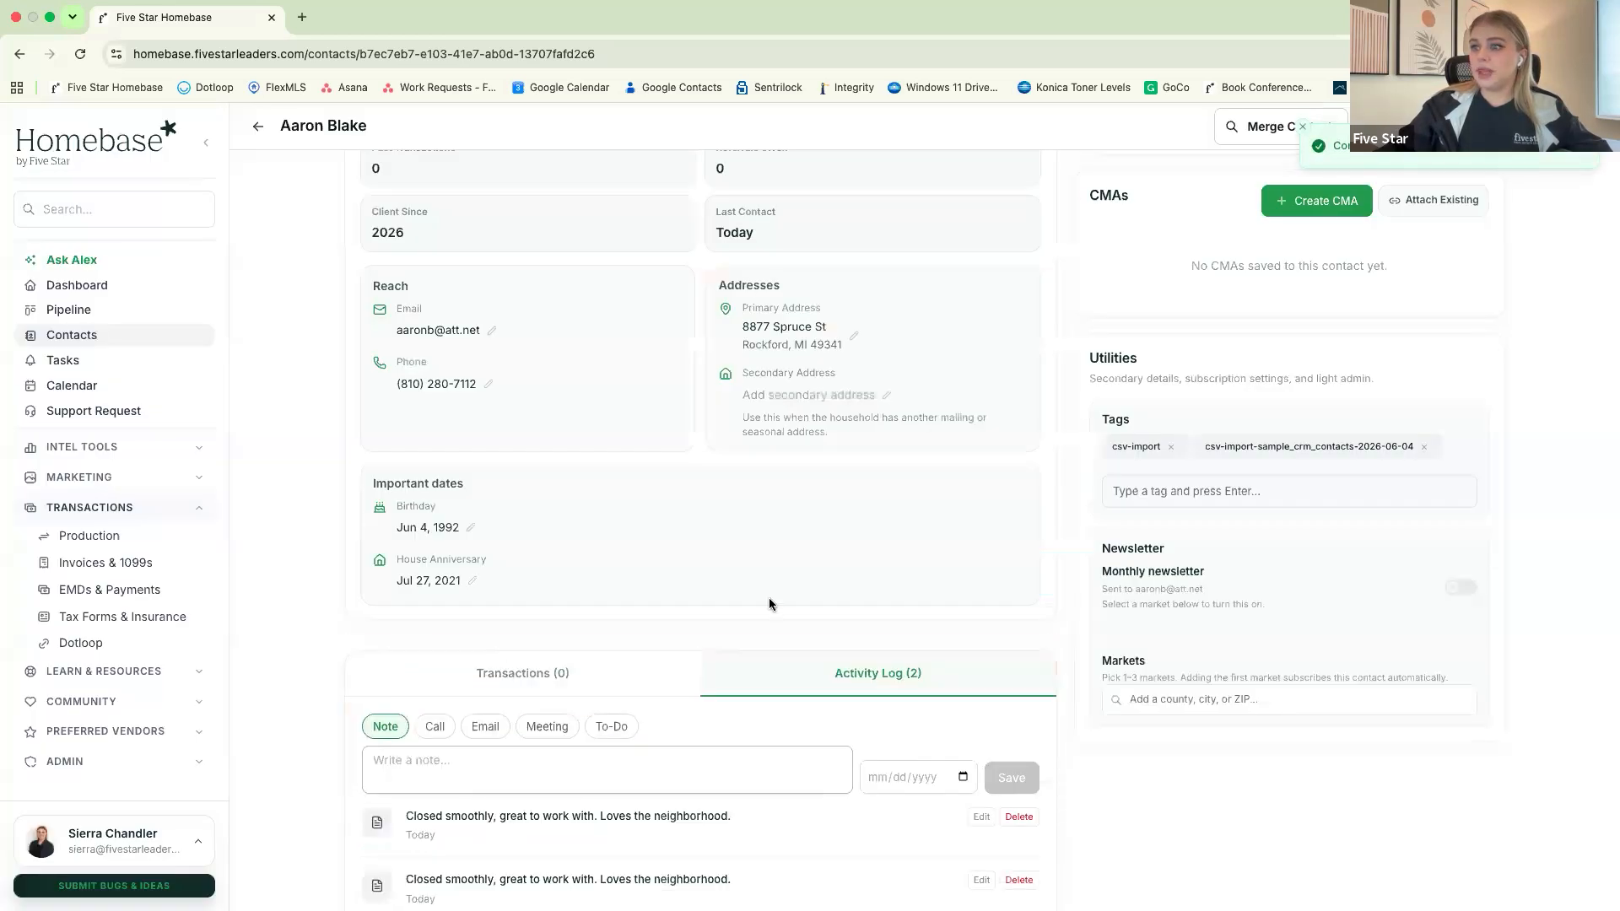
{"action": "scroll", "coordinate": [768, 598], "scroll_direction": "down", "scroll_amount": 1}
{"action": "scroll", "coordinate": [770, 599], "scroll_direction": "up", "scroll_amount": 3}
{"action": "scroll", "coordinate": [772, 601], "scroll_direction": "up", "scroll_amount": 1}
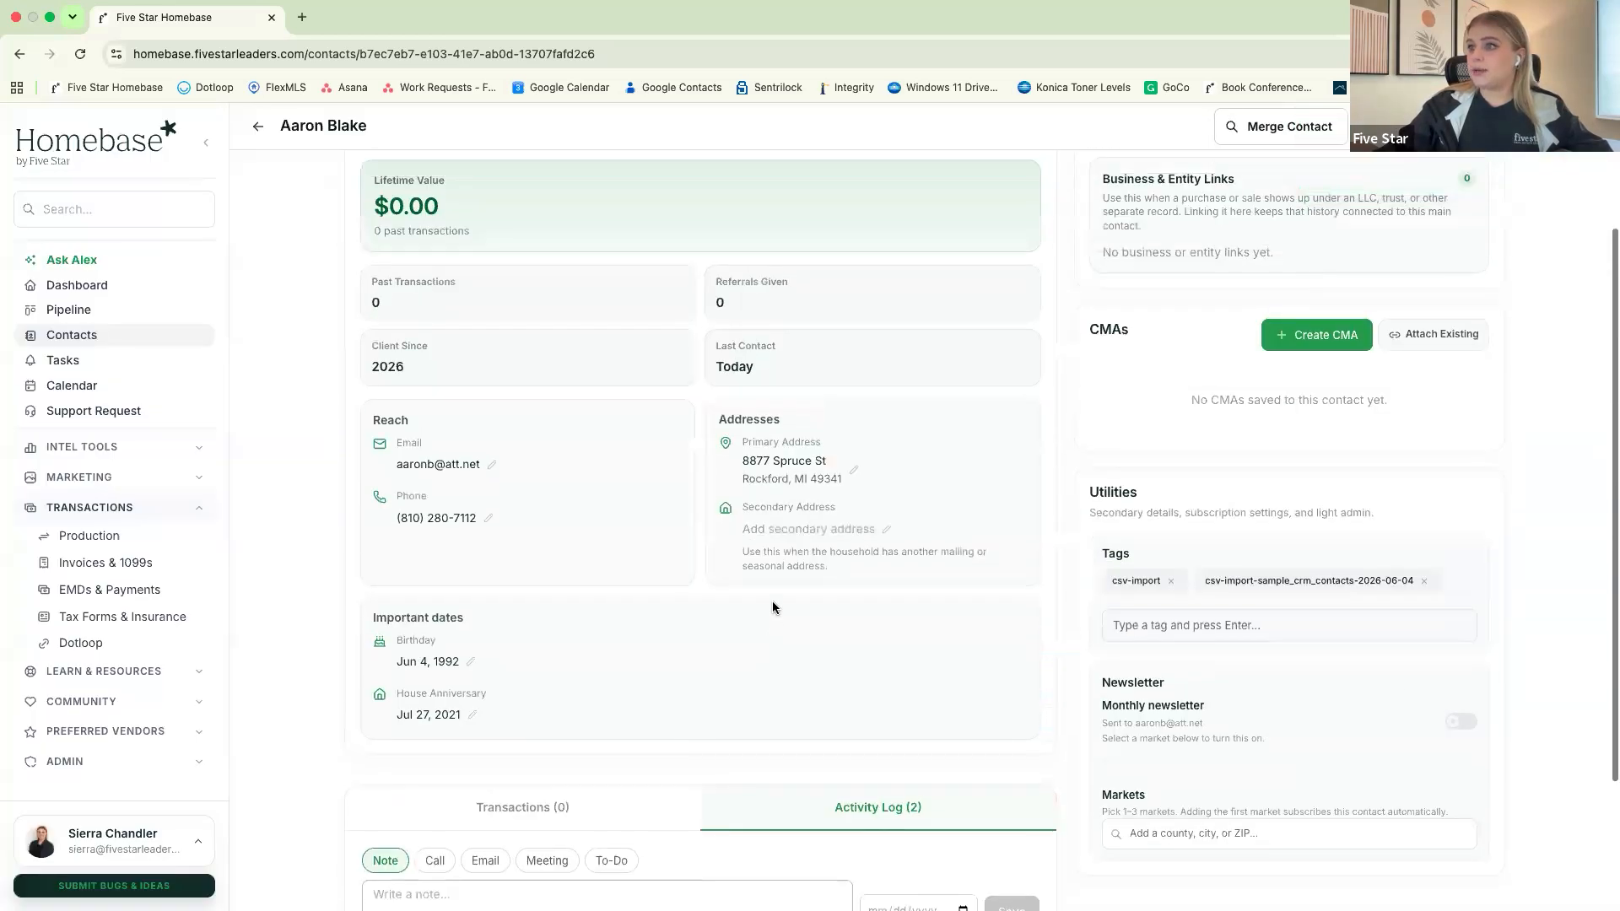
{"action": "scroll", "coordinate": [764, 599], "scroll_direction": "up", "scroll_amount": 1}
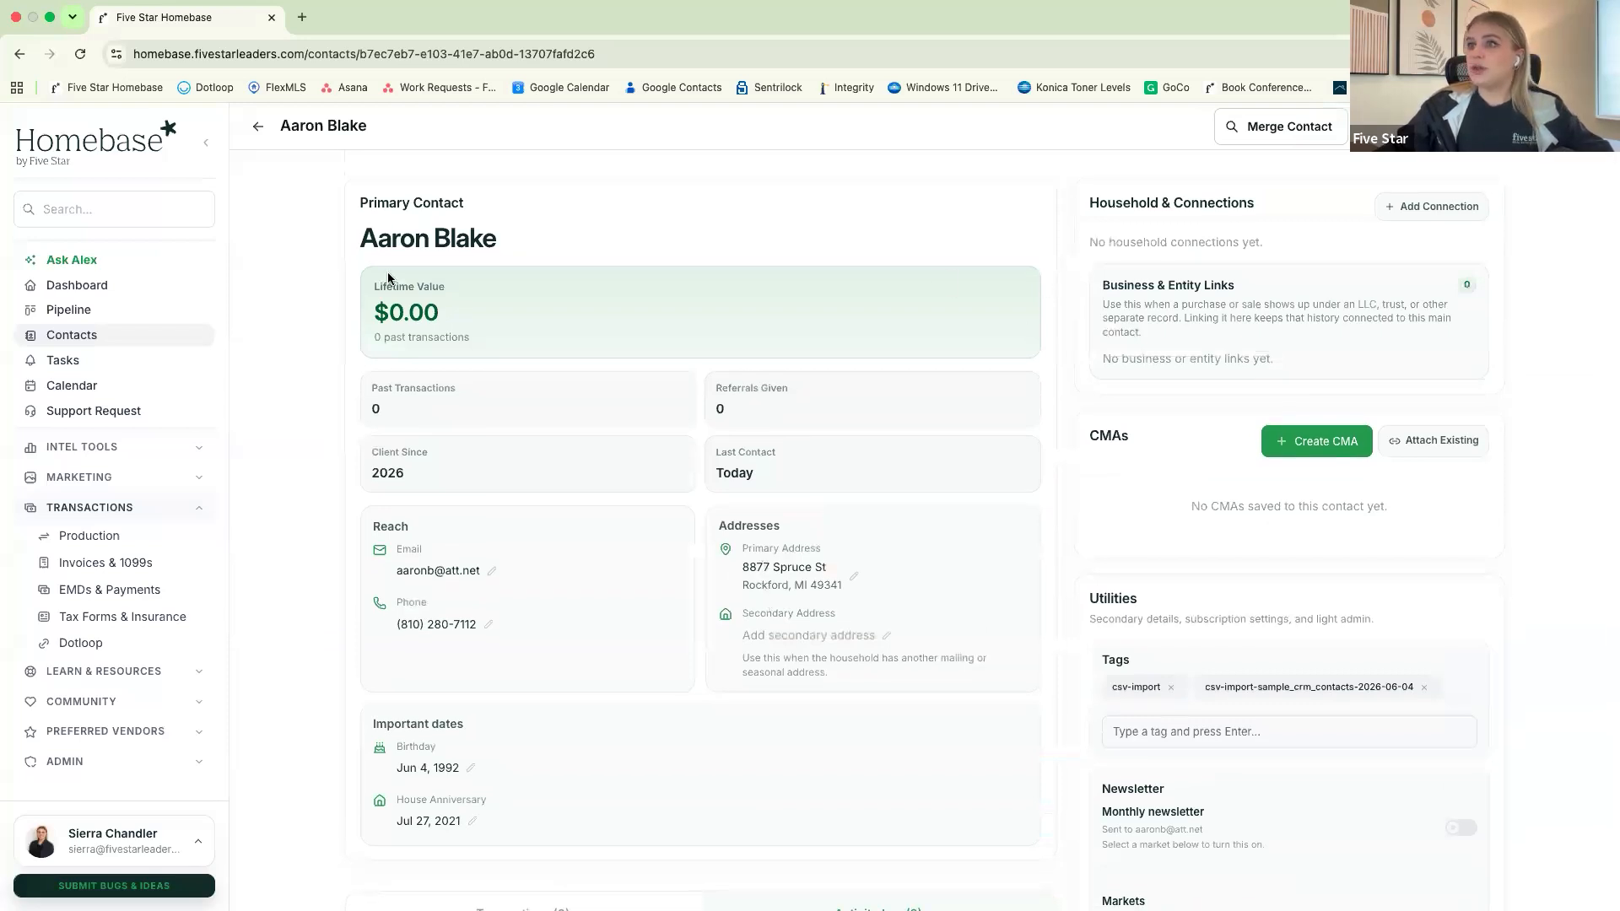
Link a household contact with the relationship Parent, searching by first name and choosing the second match
{"action": "left_click", "coordinate": [1438, 216]}
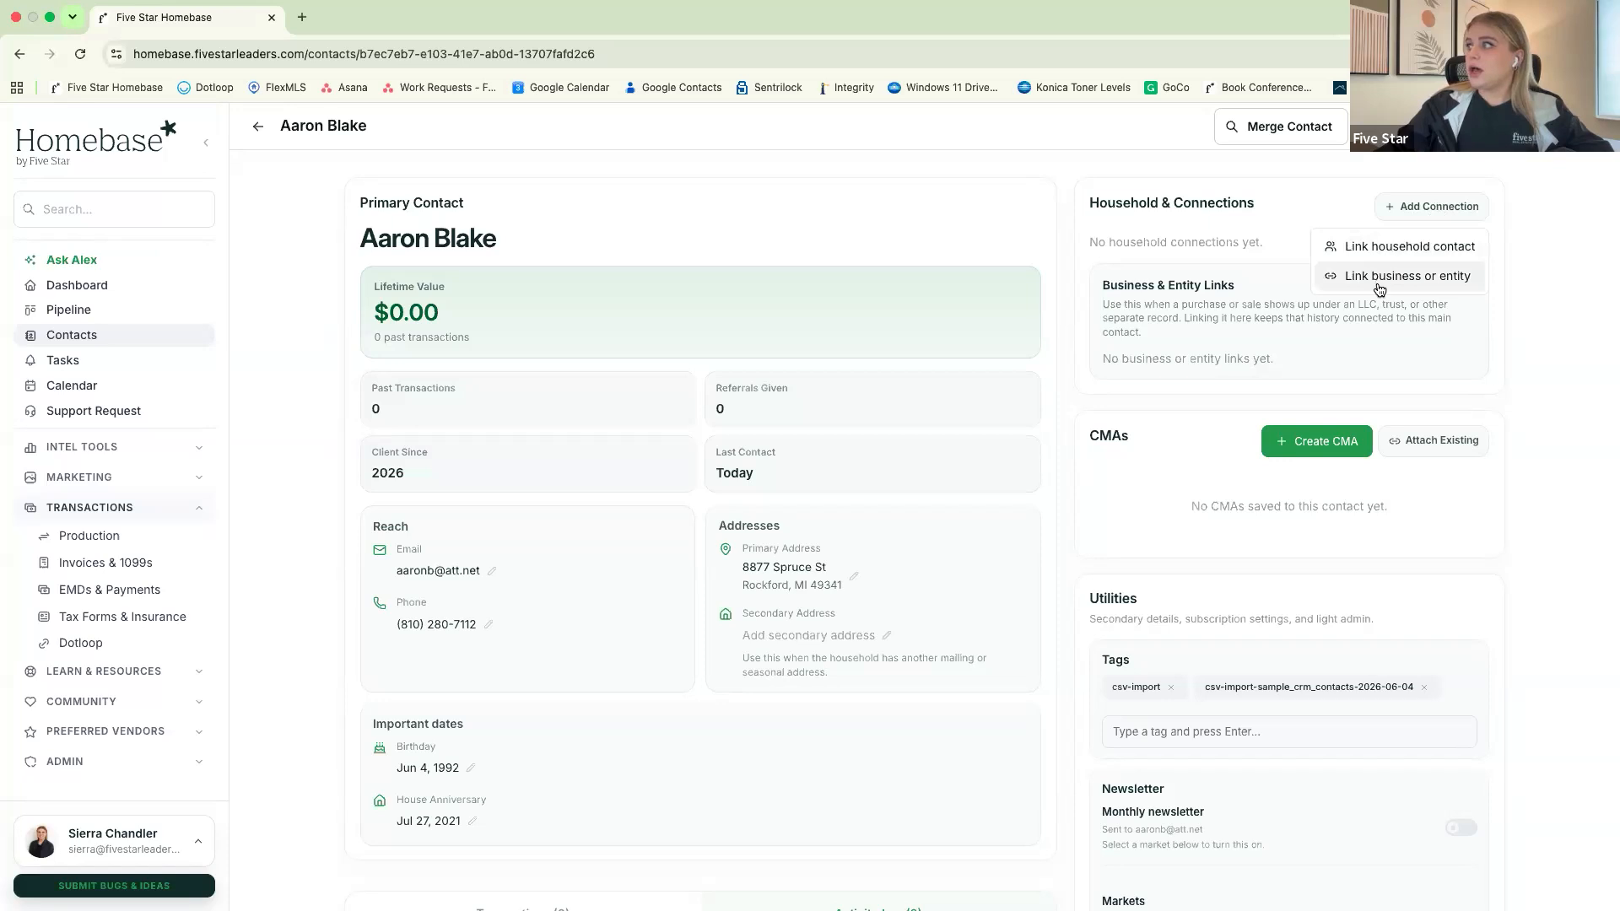
{"action": "left_click", "coordinate": [1426, 252]}
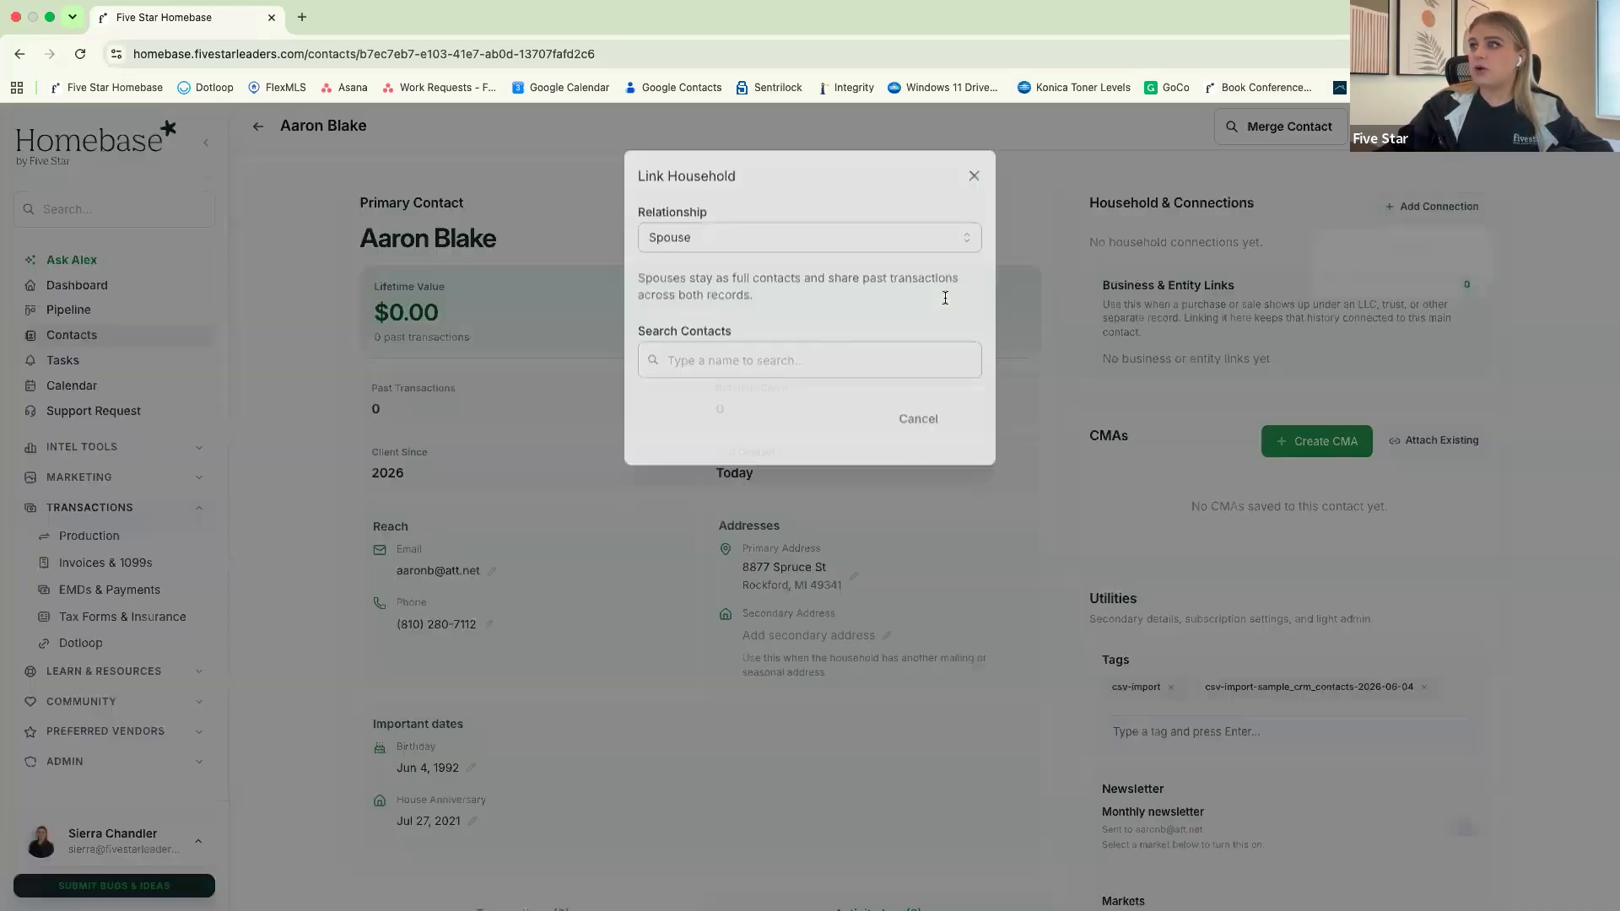
{"action": "left_click", "coordinate": [755, 247]}
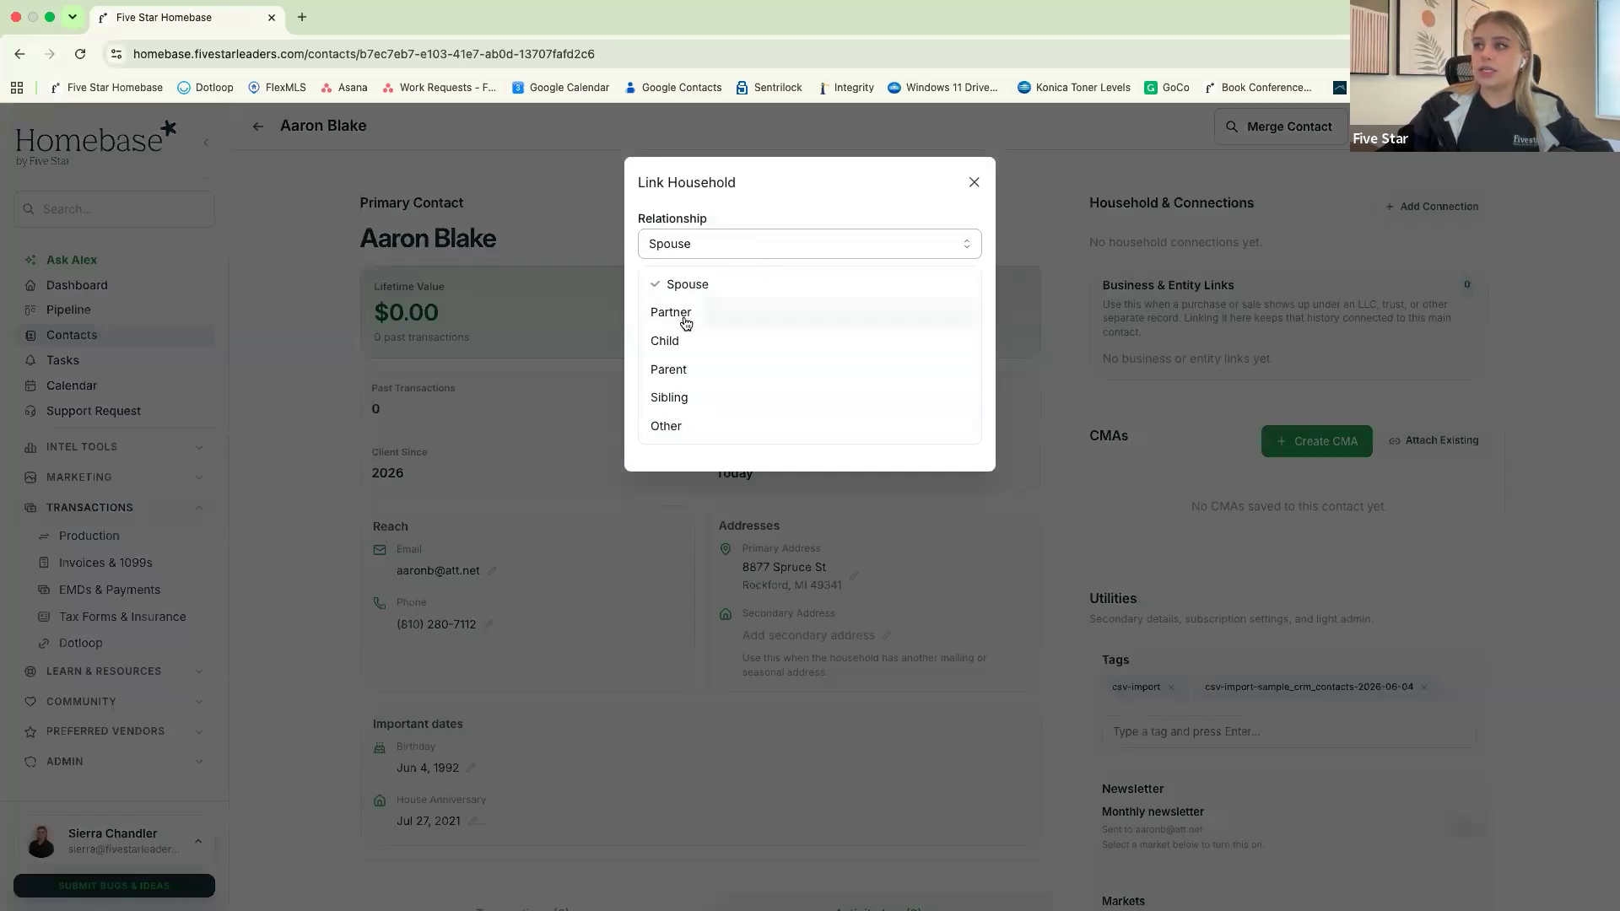
{"action": "left_click", "coordinate": [736, 366]}
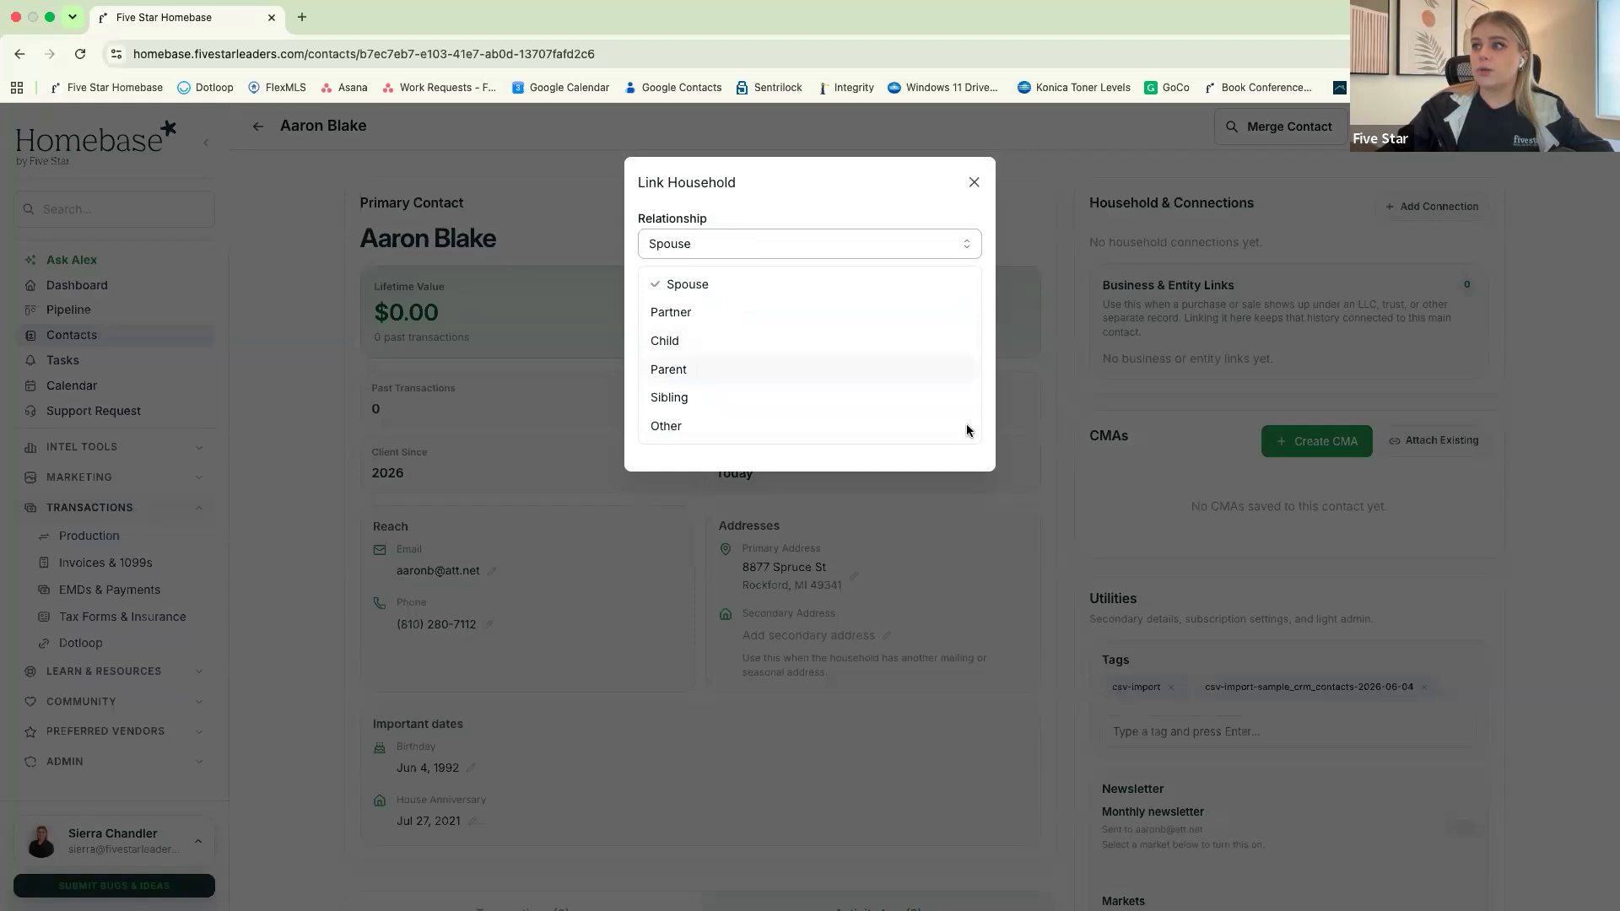
{"action": "left_click", "coordinate": [800, 394]}
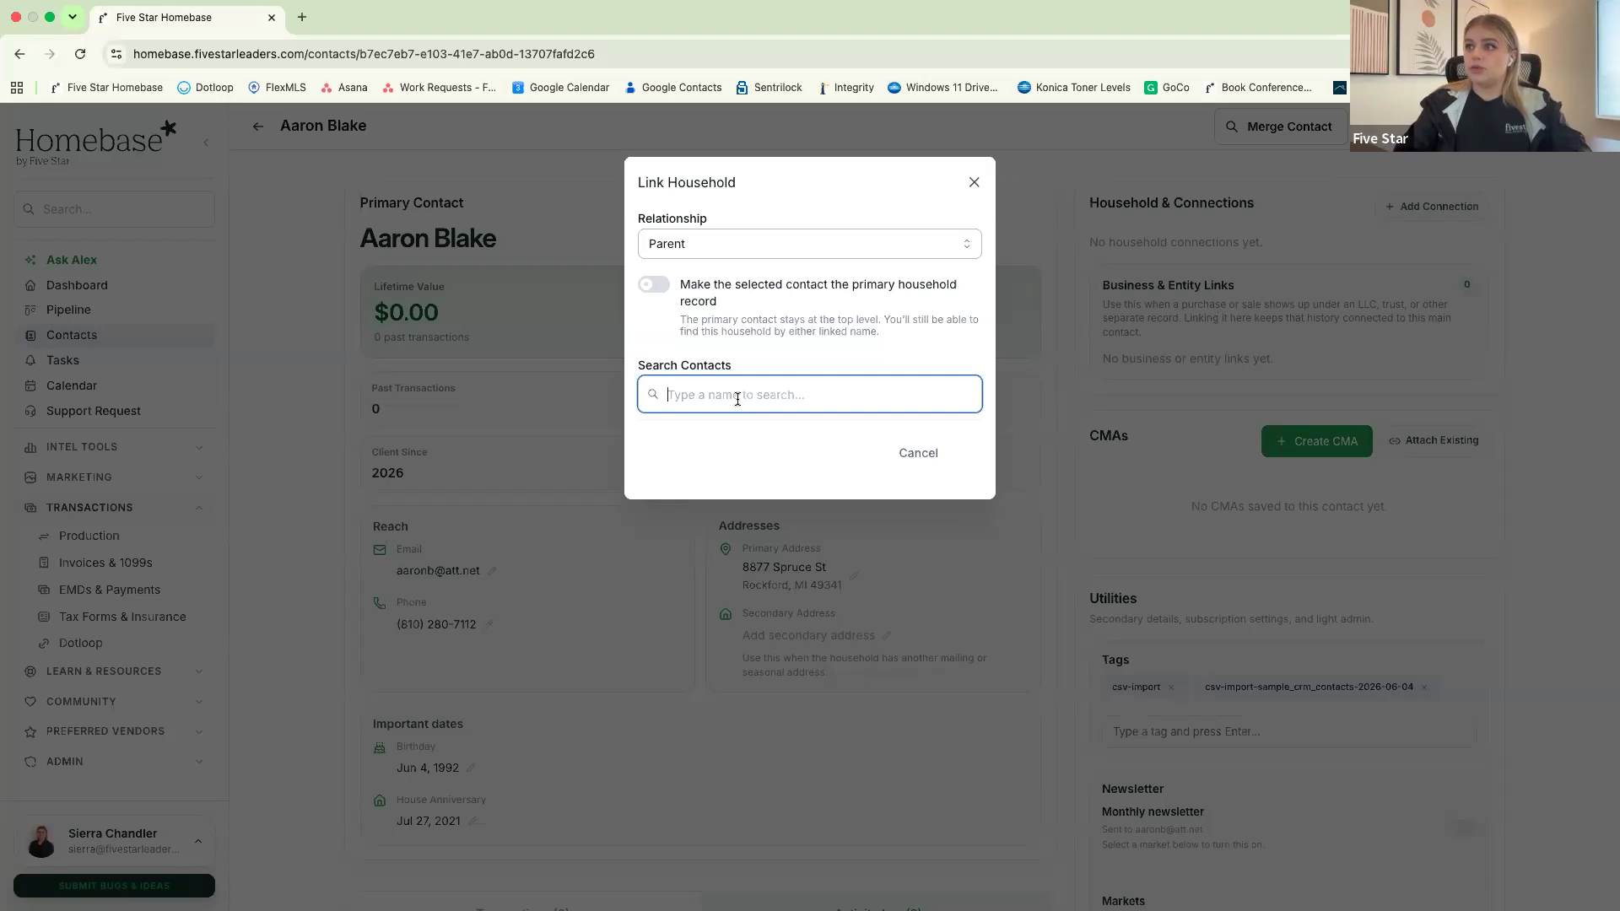
{"action": "type", "text": "s"}
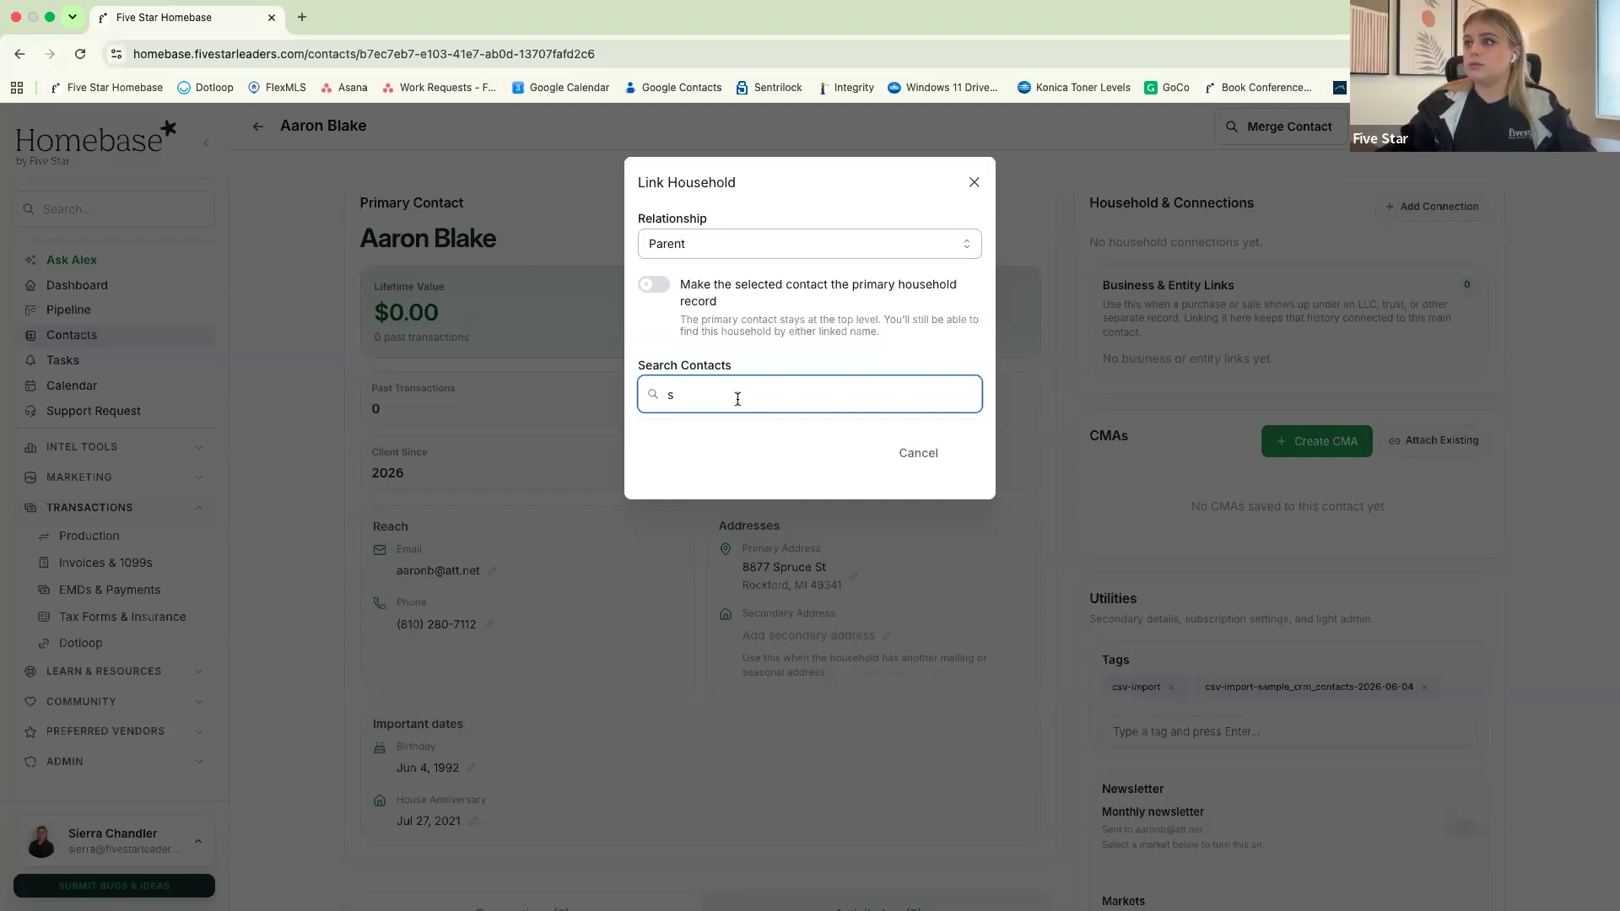
{"action": "key", "text": "BackSpace"}
{"action": "type", "text": "matthew"}
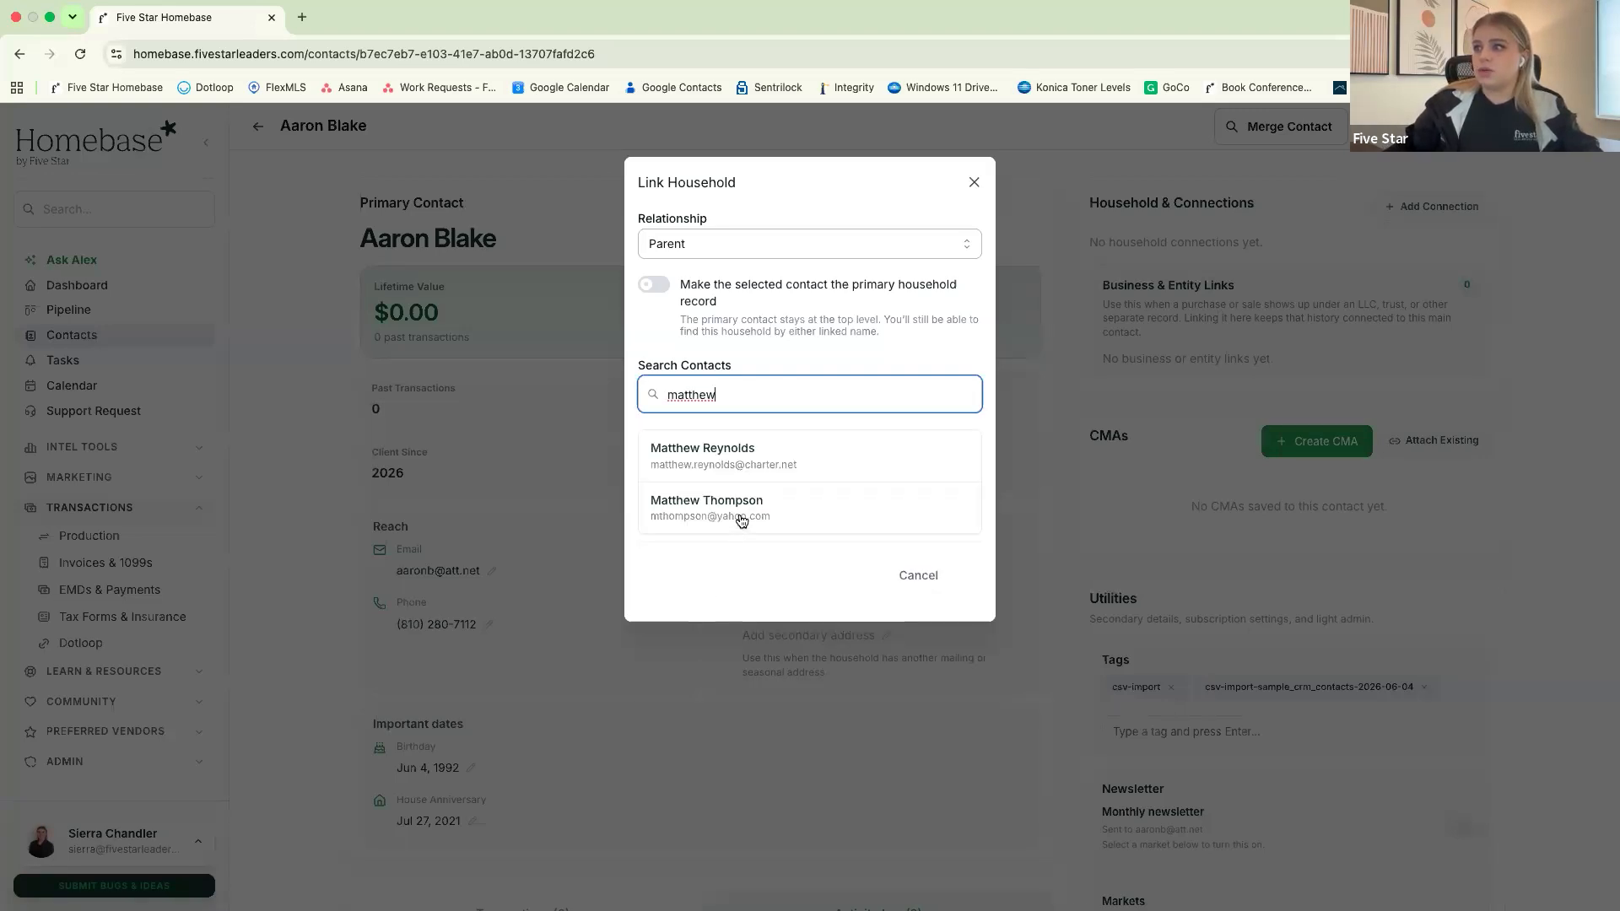
{"action": "left_click", "coordinate": [742, 518]}
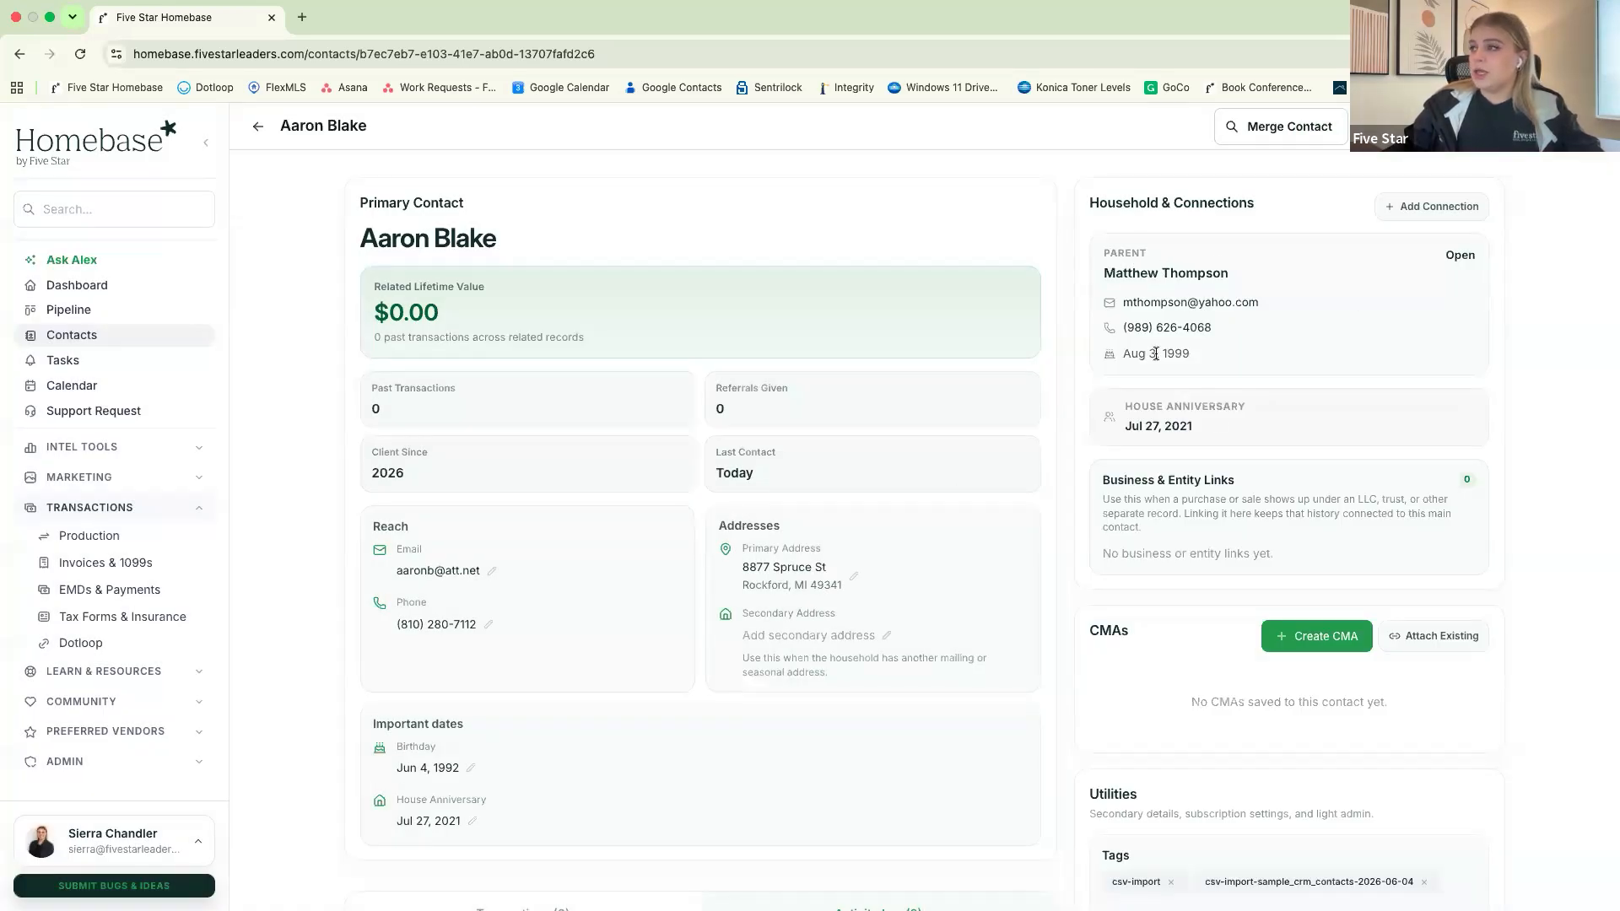
Open the linked parent's contact record and review its connections, addresses, important dates and activity log
{"action": "left_click", "coordinate": [1460, 257]}
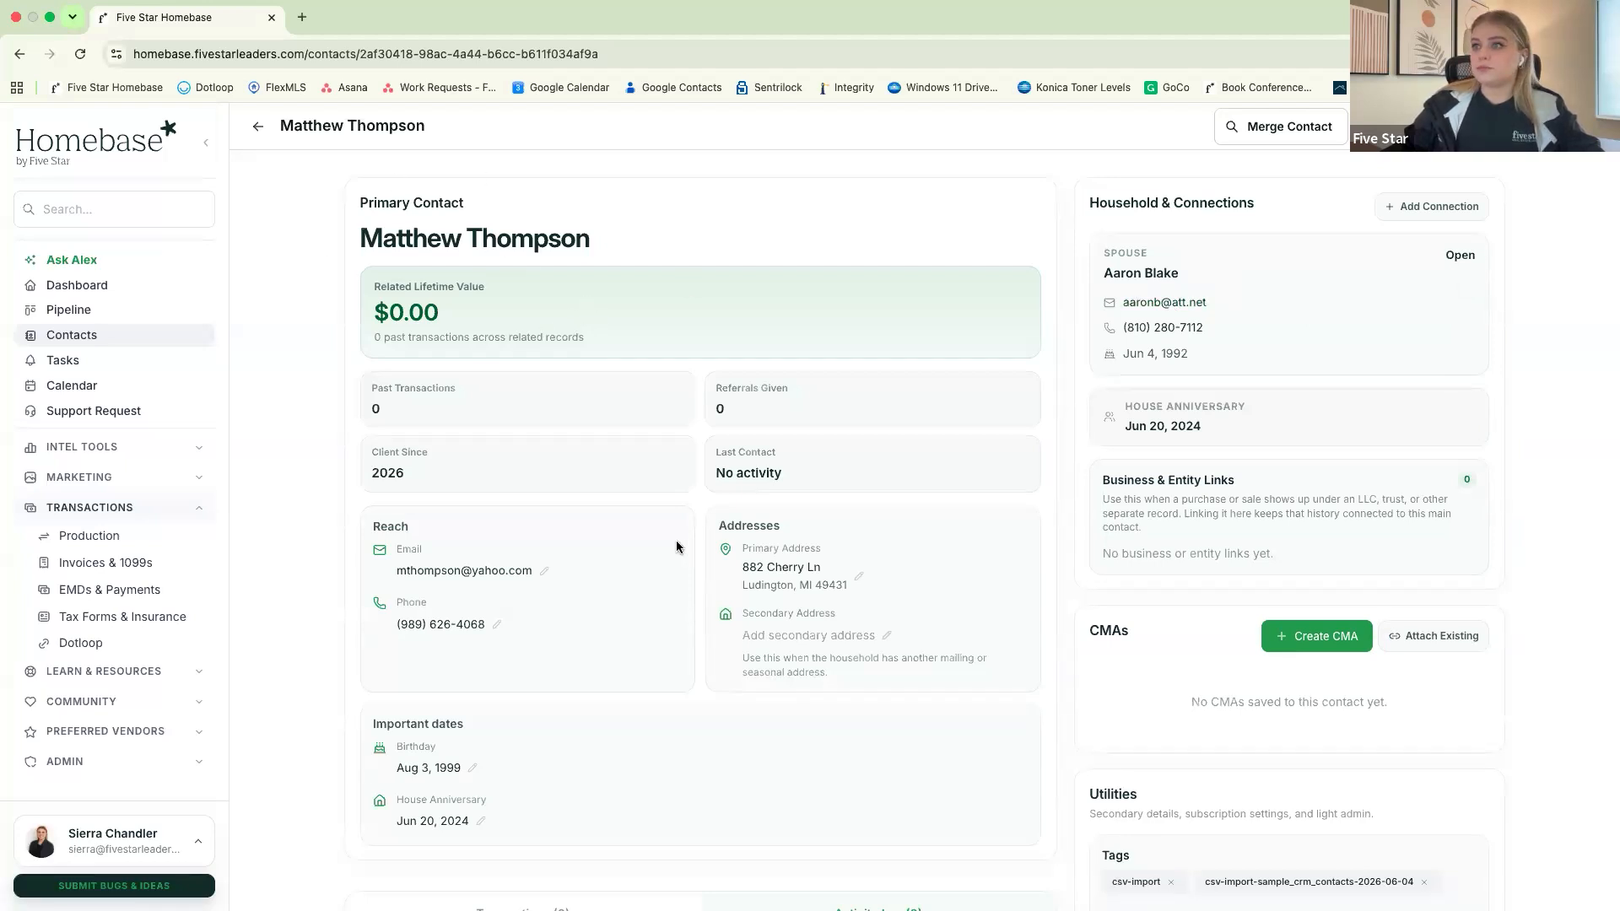
{"action": "scroll", "coordinate": [667, 473], "scroll_direction": "down", "scroll_amount": 2}
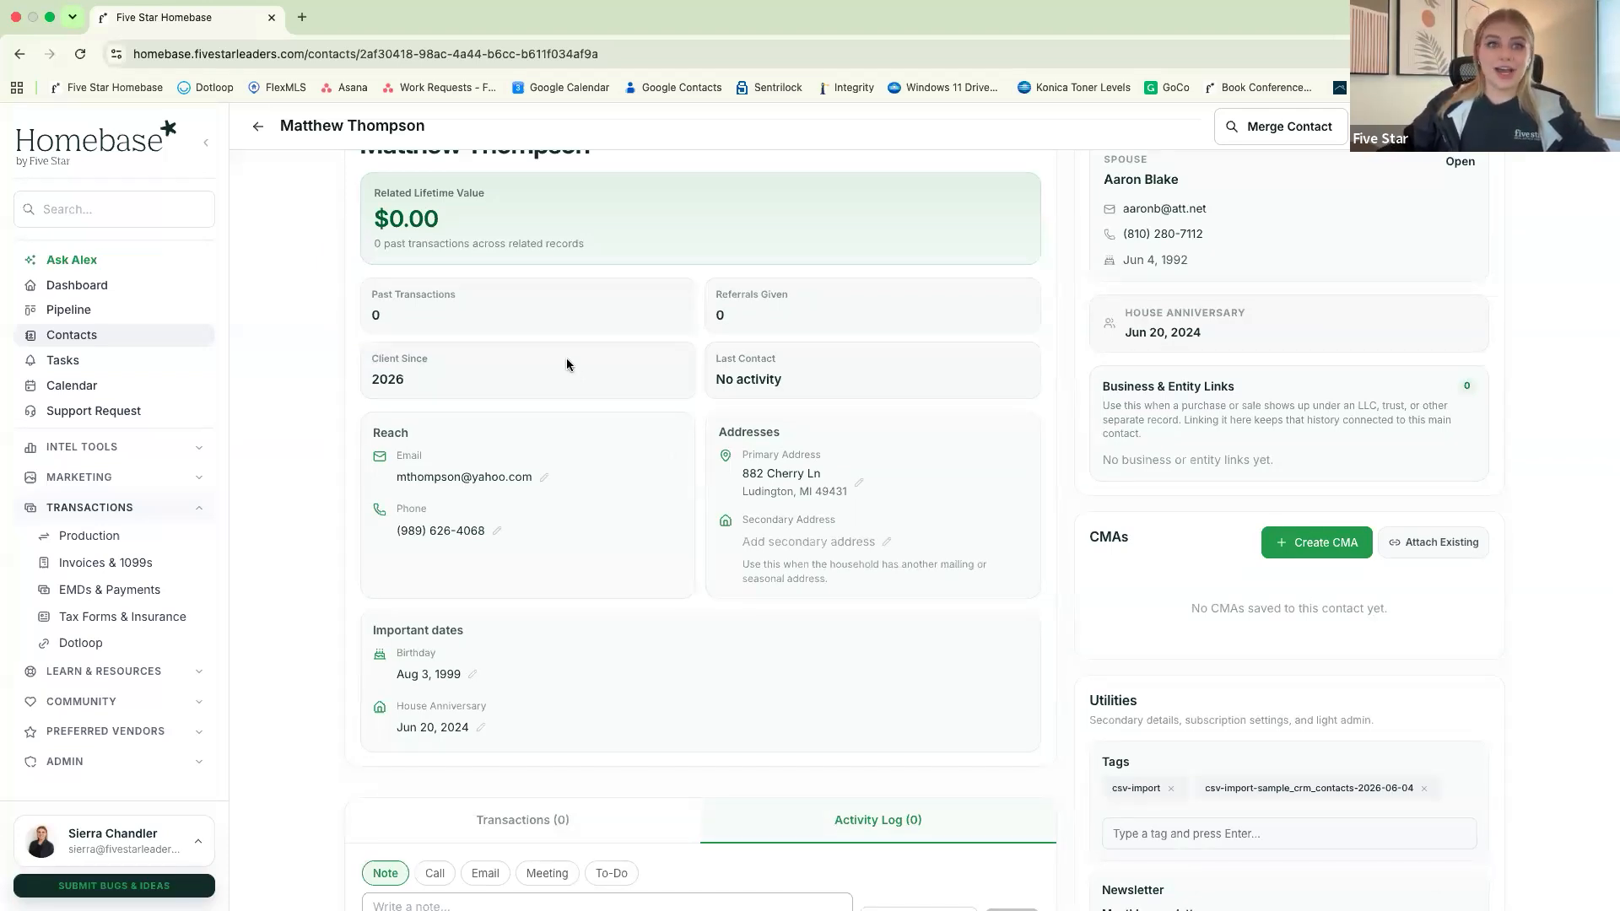
{"action": "scroll", "coordinate": [566, 353], "scroll_direction": "up", "scroll_amount": 2}
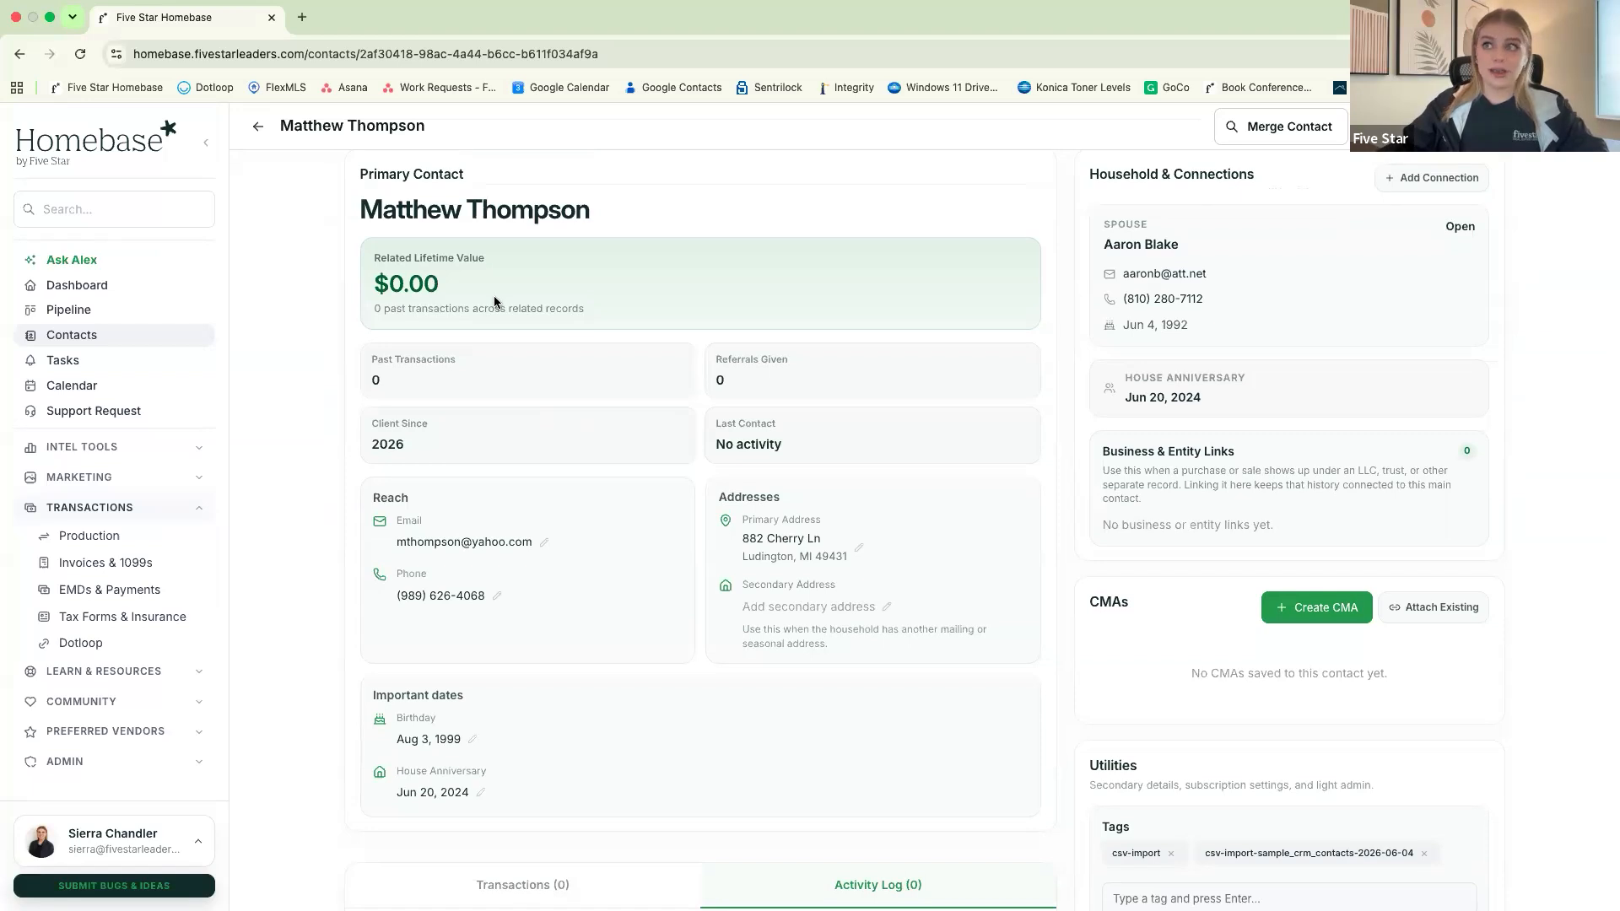
{"action": "scroll", "coordinate": [499, 307], "scroll_direction": "down", "scroll_amount": 3}
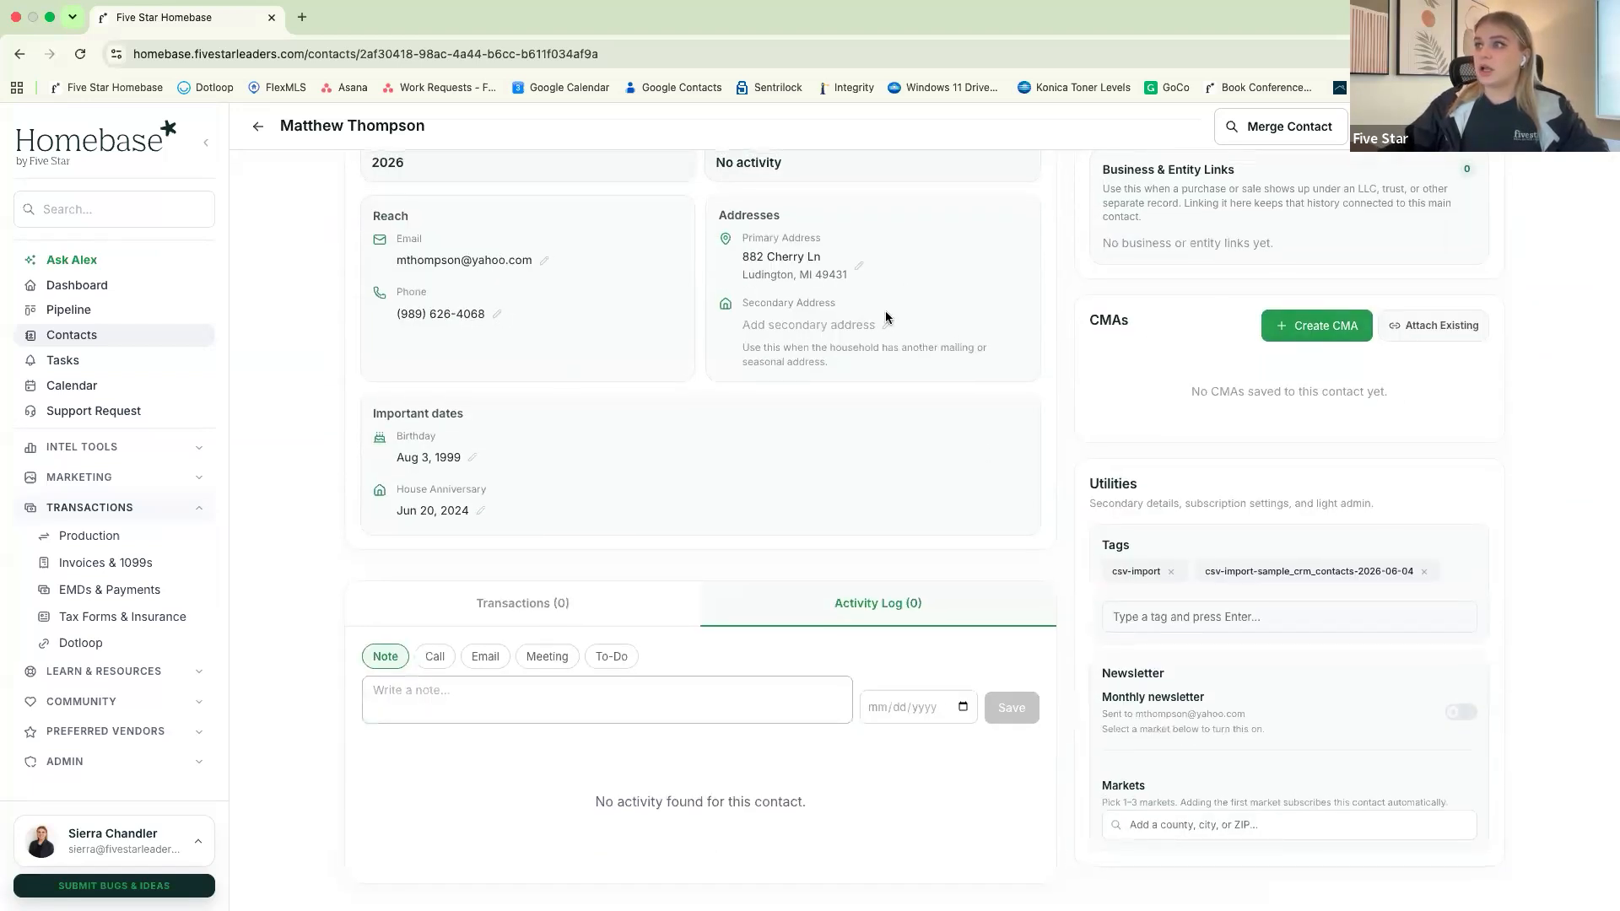
{"action": "scroll", "coordinate": [1064, 326], "scroll_direction": "up", "scroll_amount": 3}
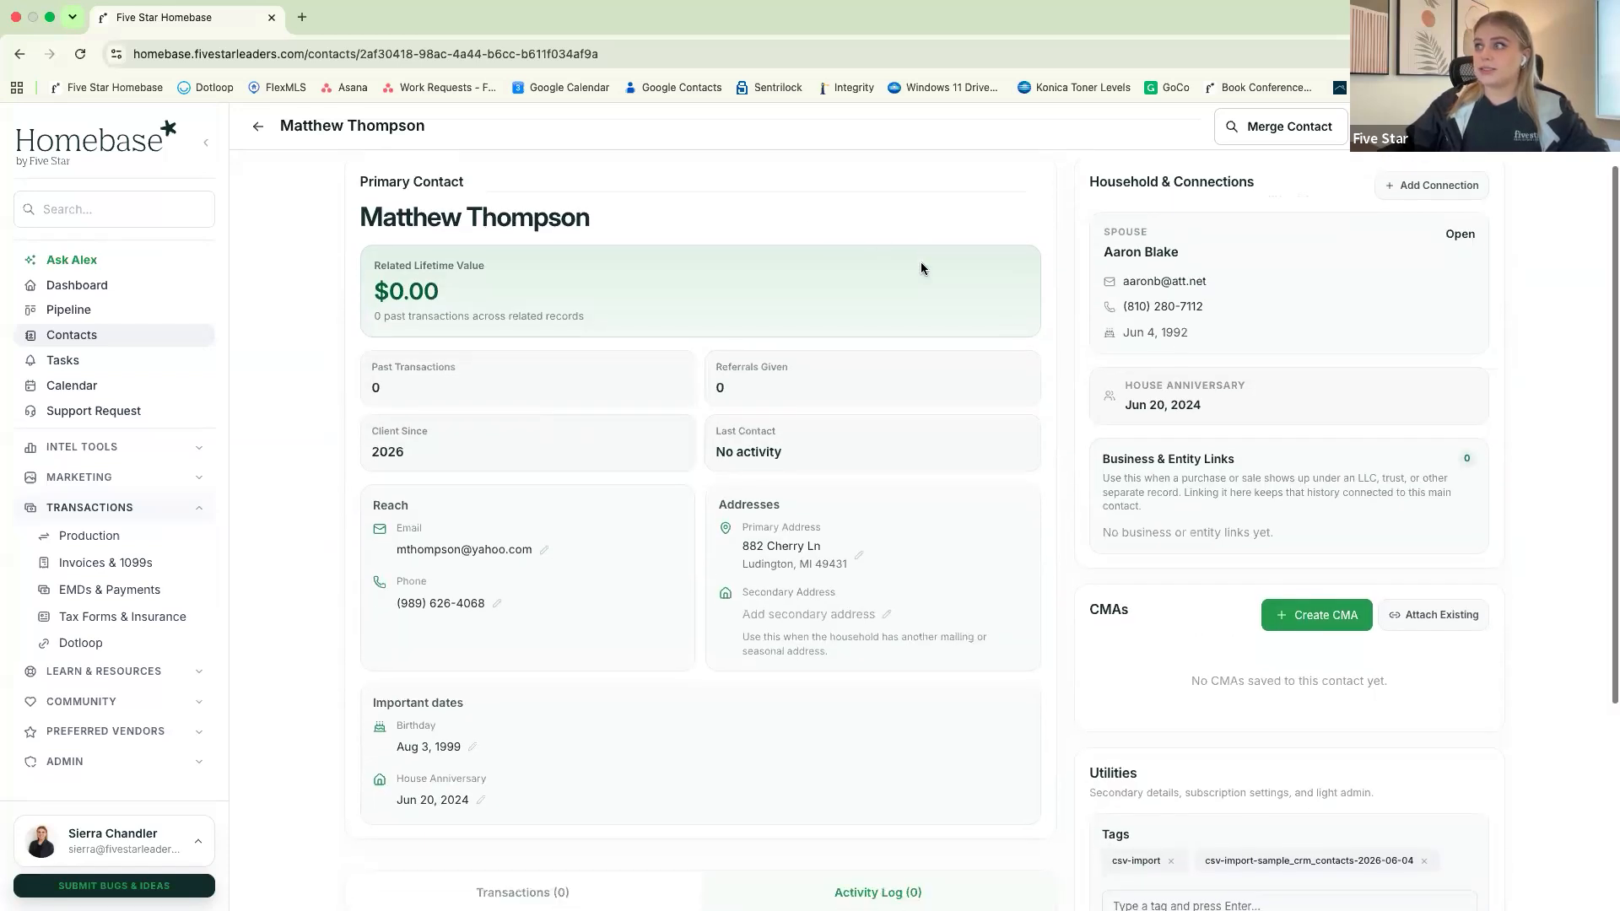
Check the form for starting a new CMA, close it without creating one, and look over the tags and newsletter settings
{"action": "scroll", "coordinate": [921, 268], "scroll_direction": "down", "scroll_amount": 3}
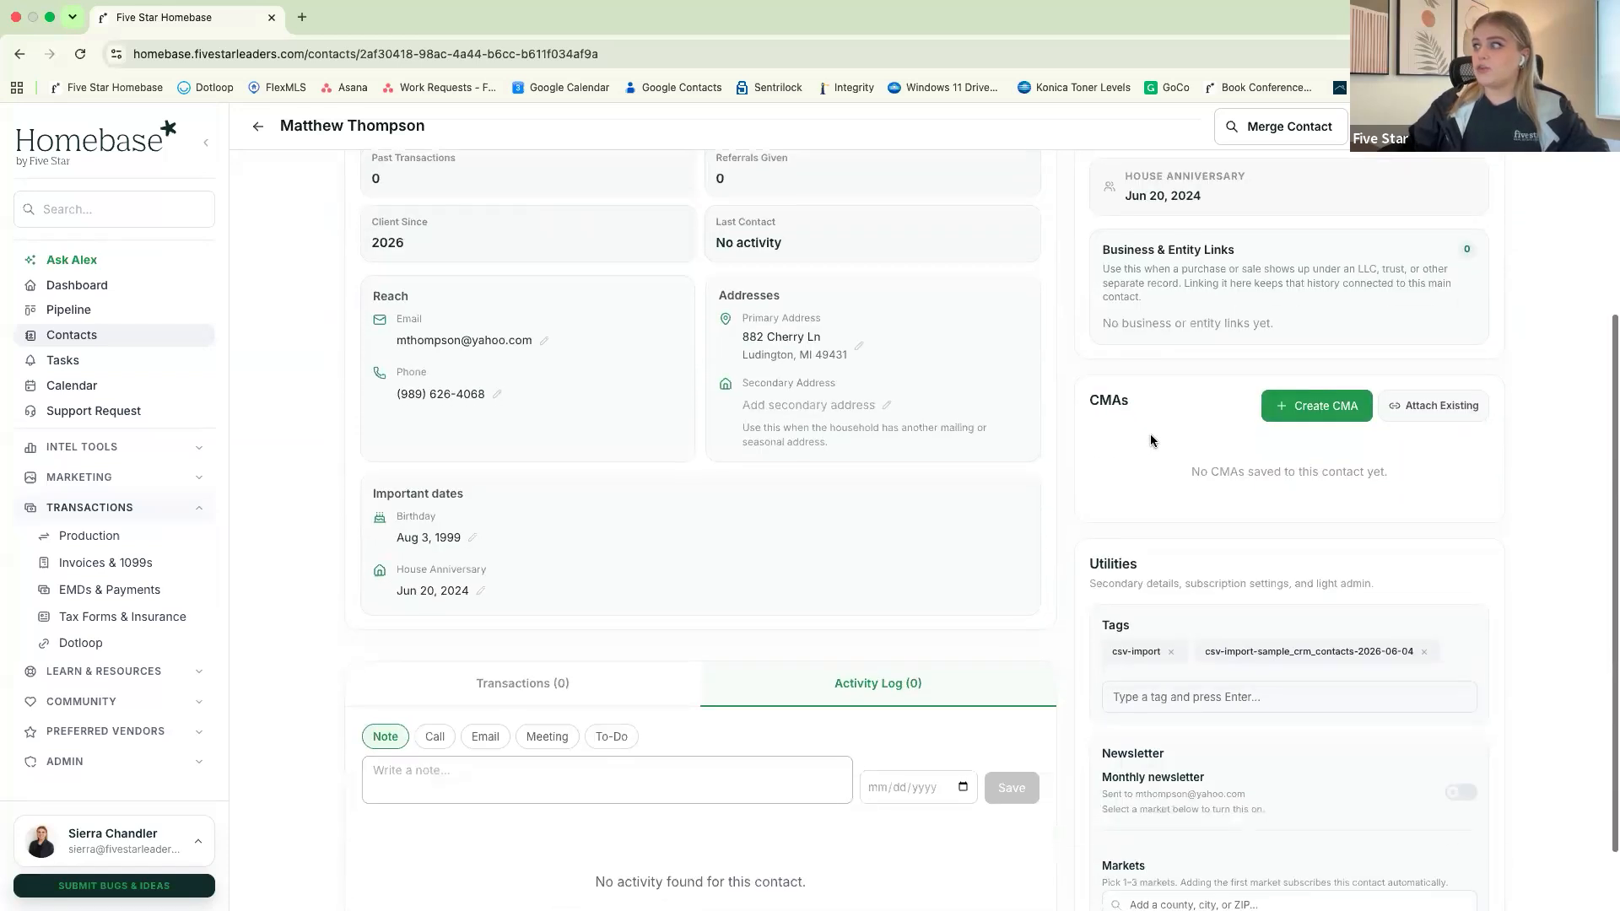
{"action": "left_click", "coordinate": [1310, 413]}
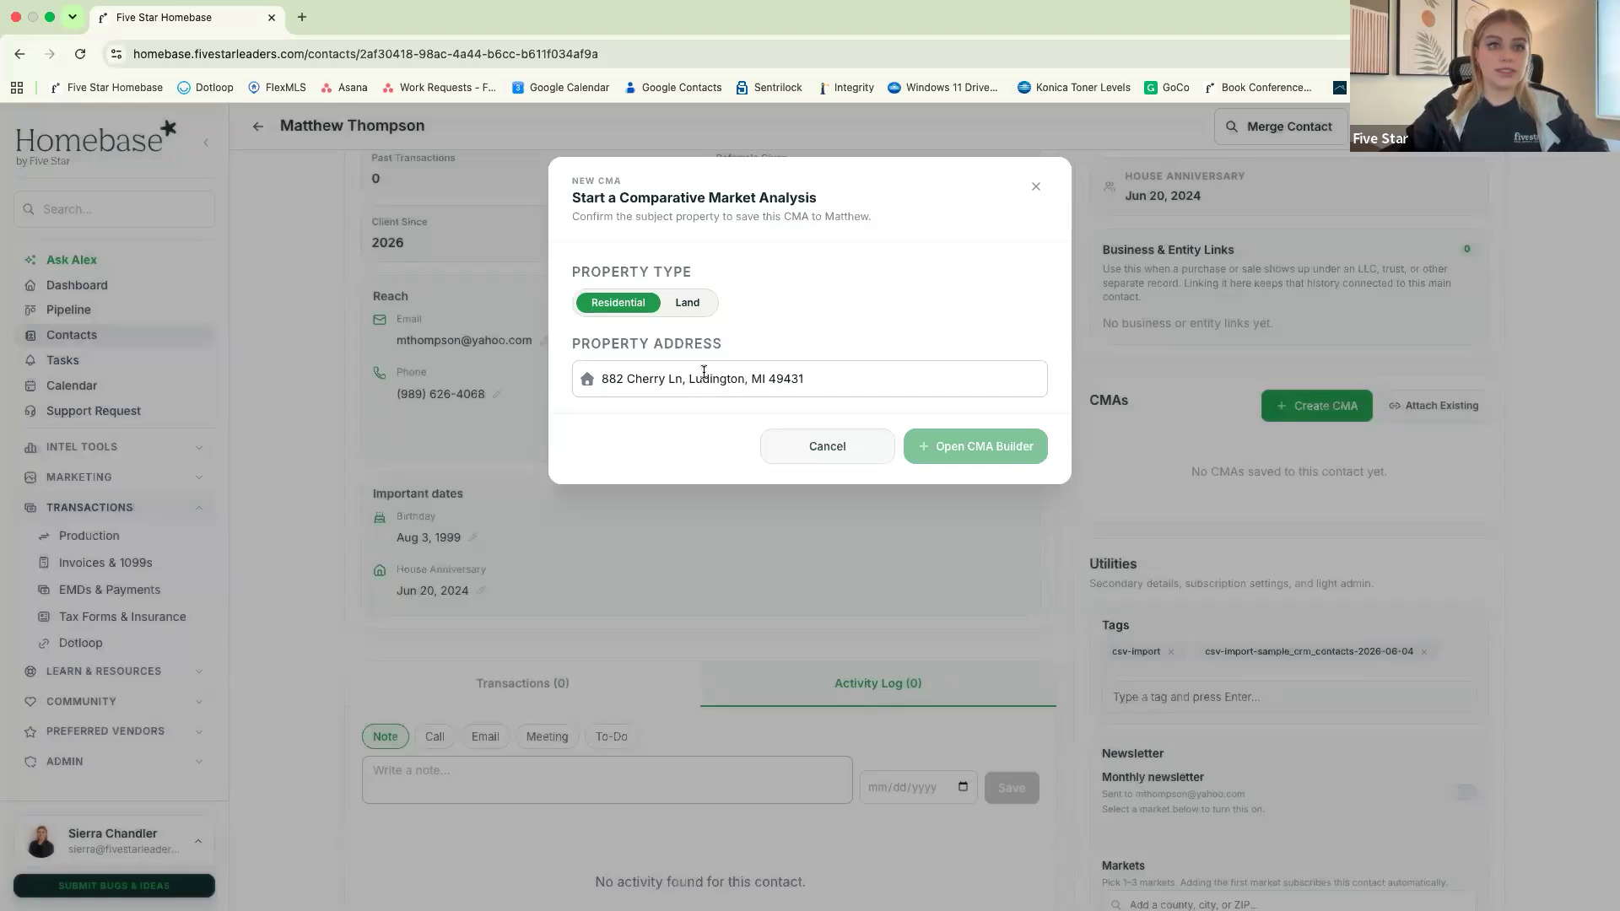
{"action": "left_click", "coordinate": [1037, 189]}
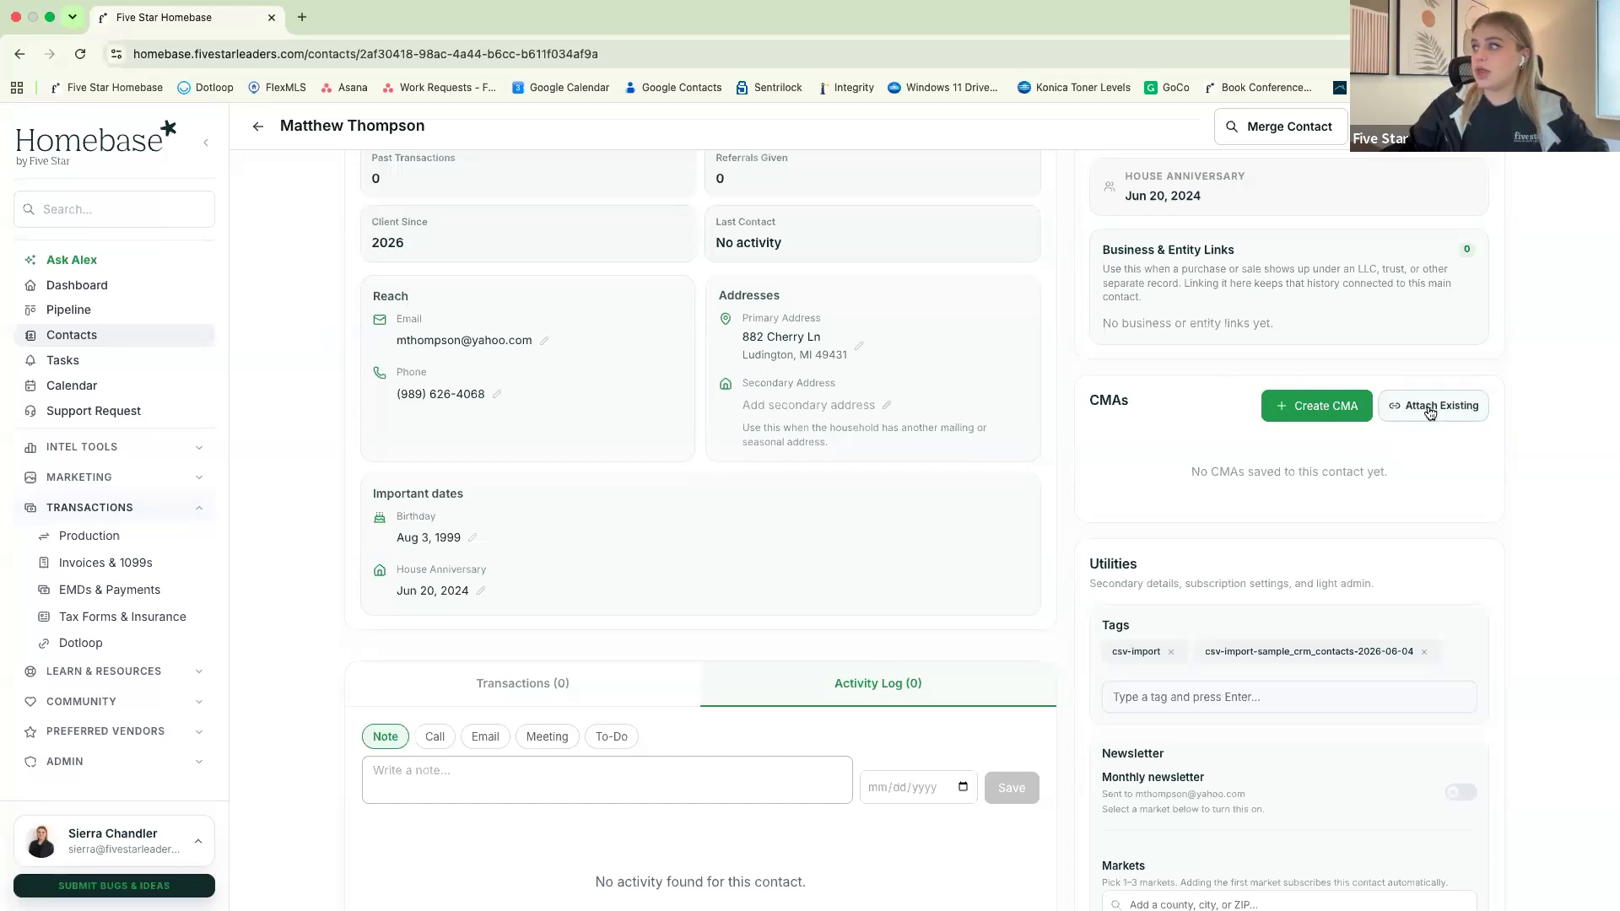
{"action": "scroll", "coordinate": [1153, 447], "scroll_direction": "down", "scroll_amount": 2}
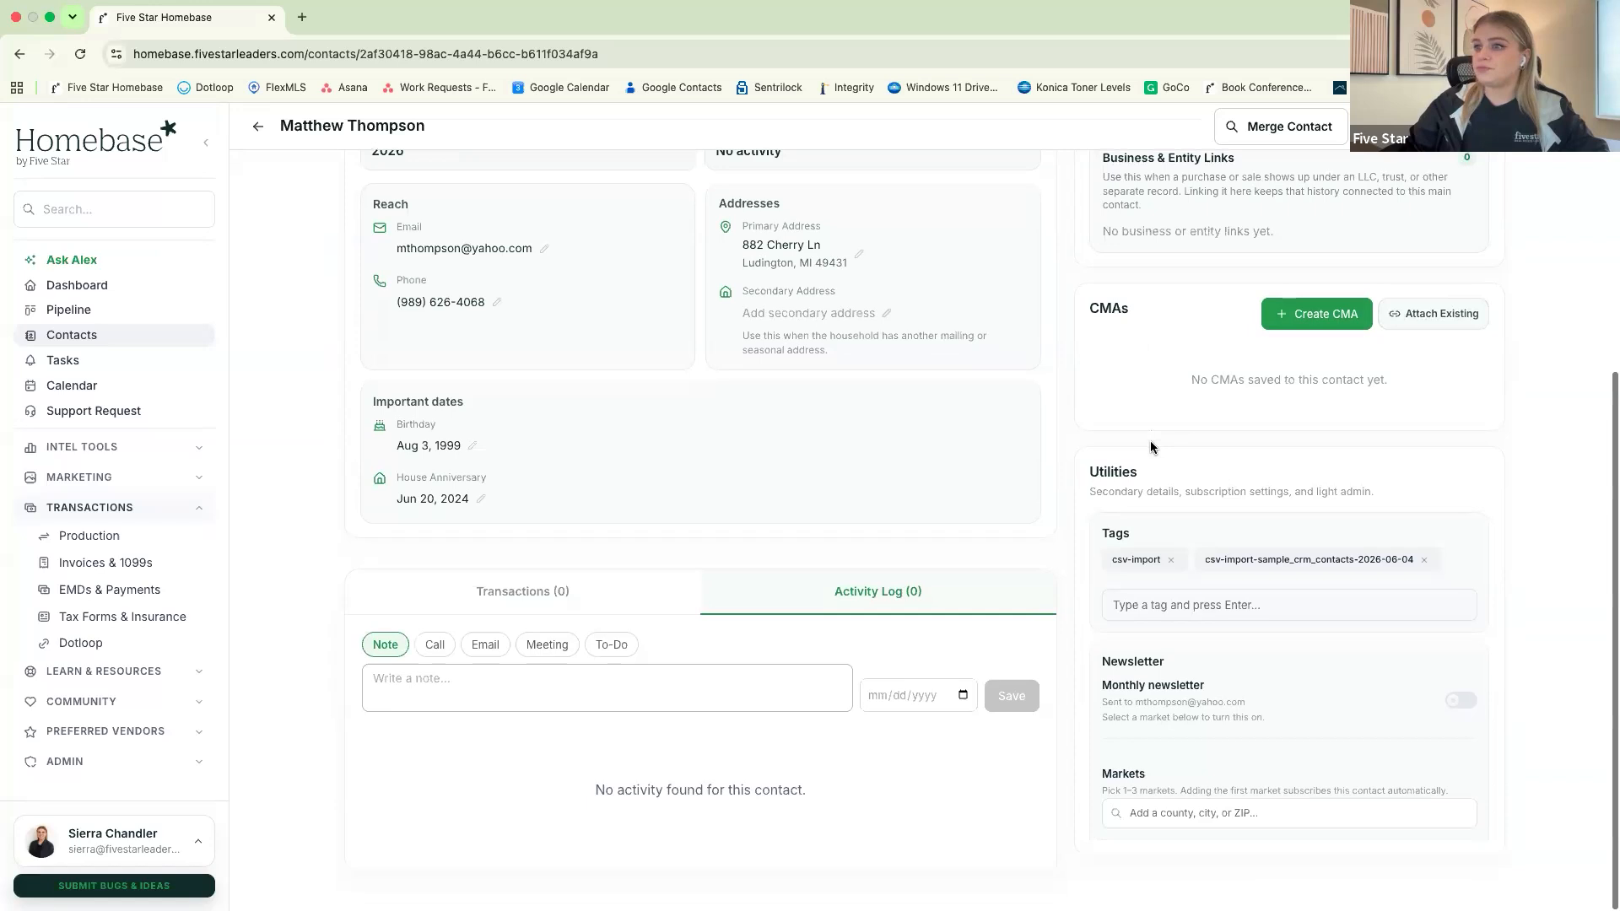
{"action": "scroll", "coordinate": [1151, 448], "scroll_direction": "up", "scroll_amount": 4}
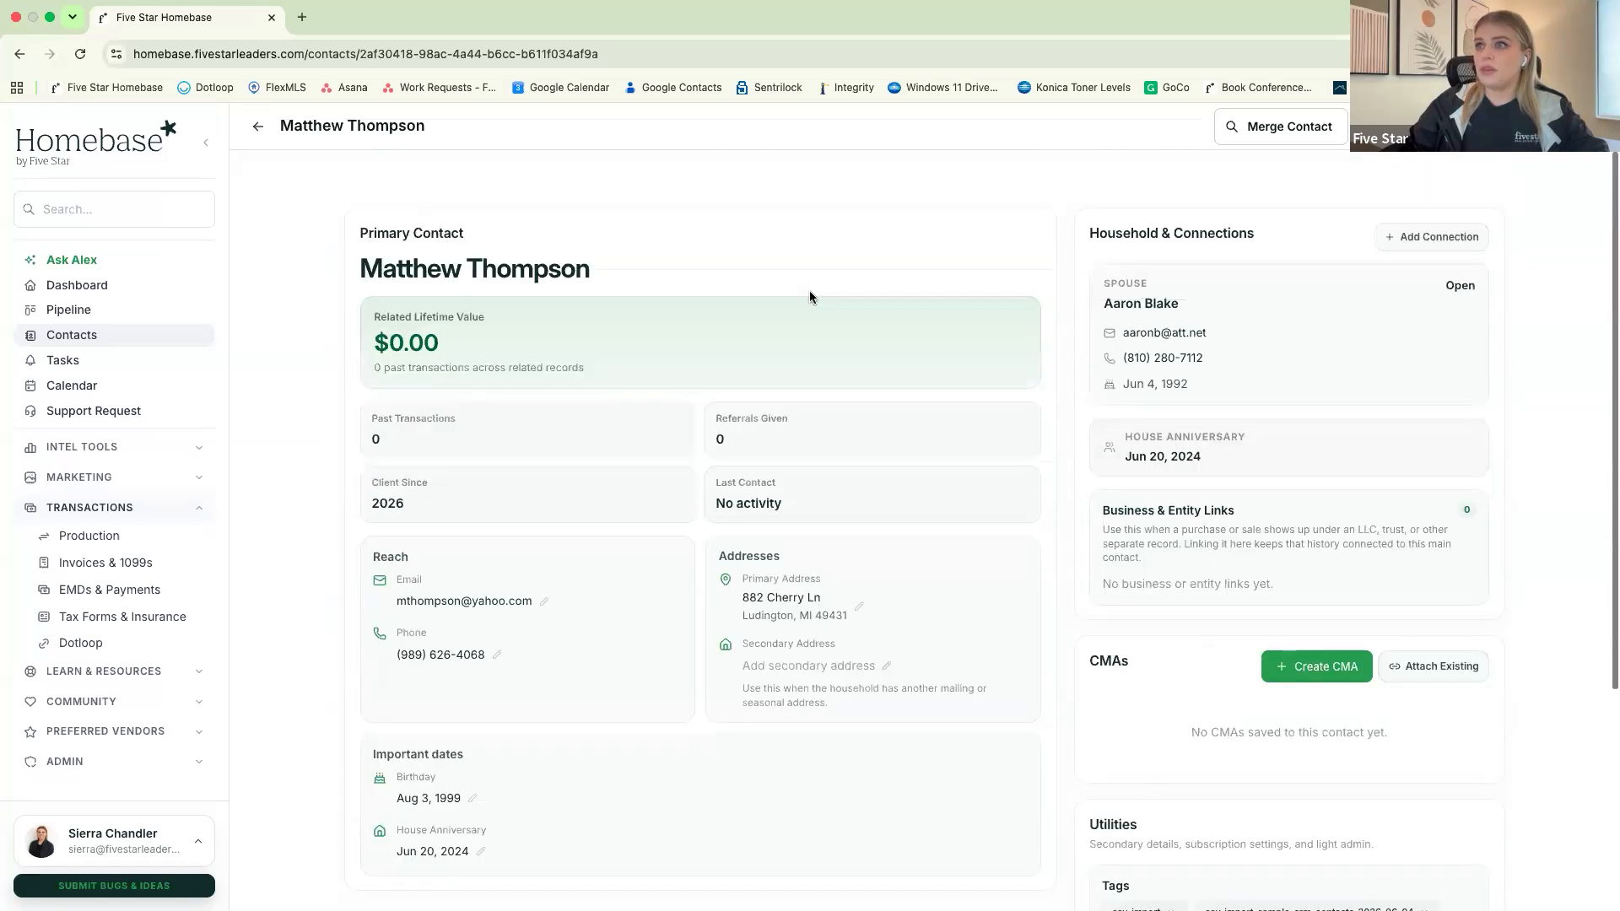
Return to the contacts list and turn off the filter that shows possible duplicates only
{"action": "left_click", "coordinate": [255, 127]}
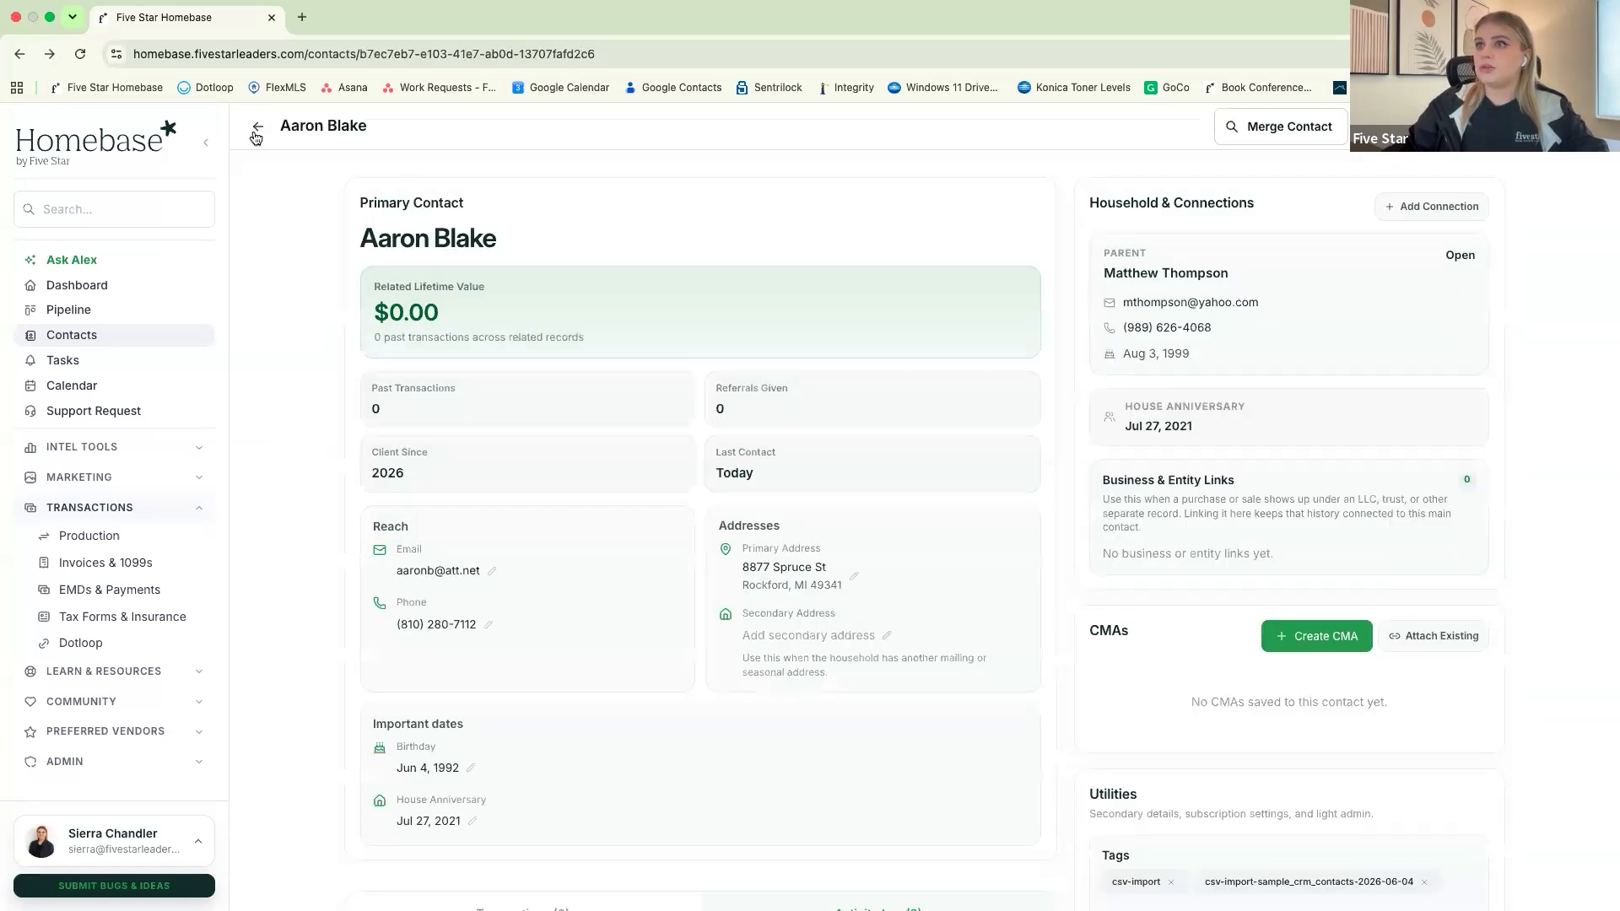
{"action": "left_click", "coordinate": [256, 133]}
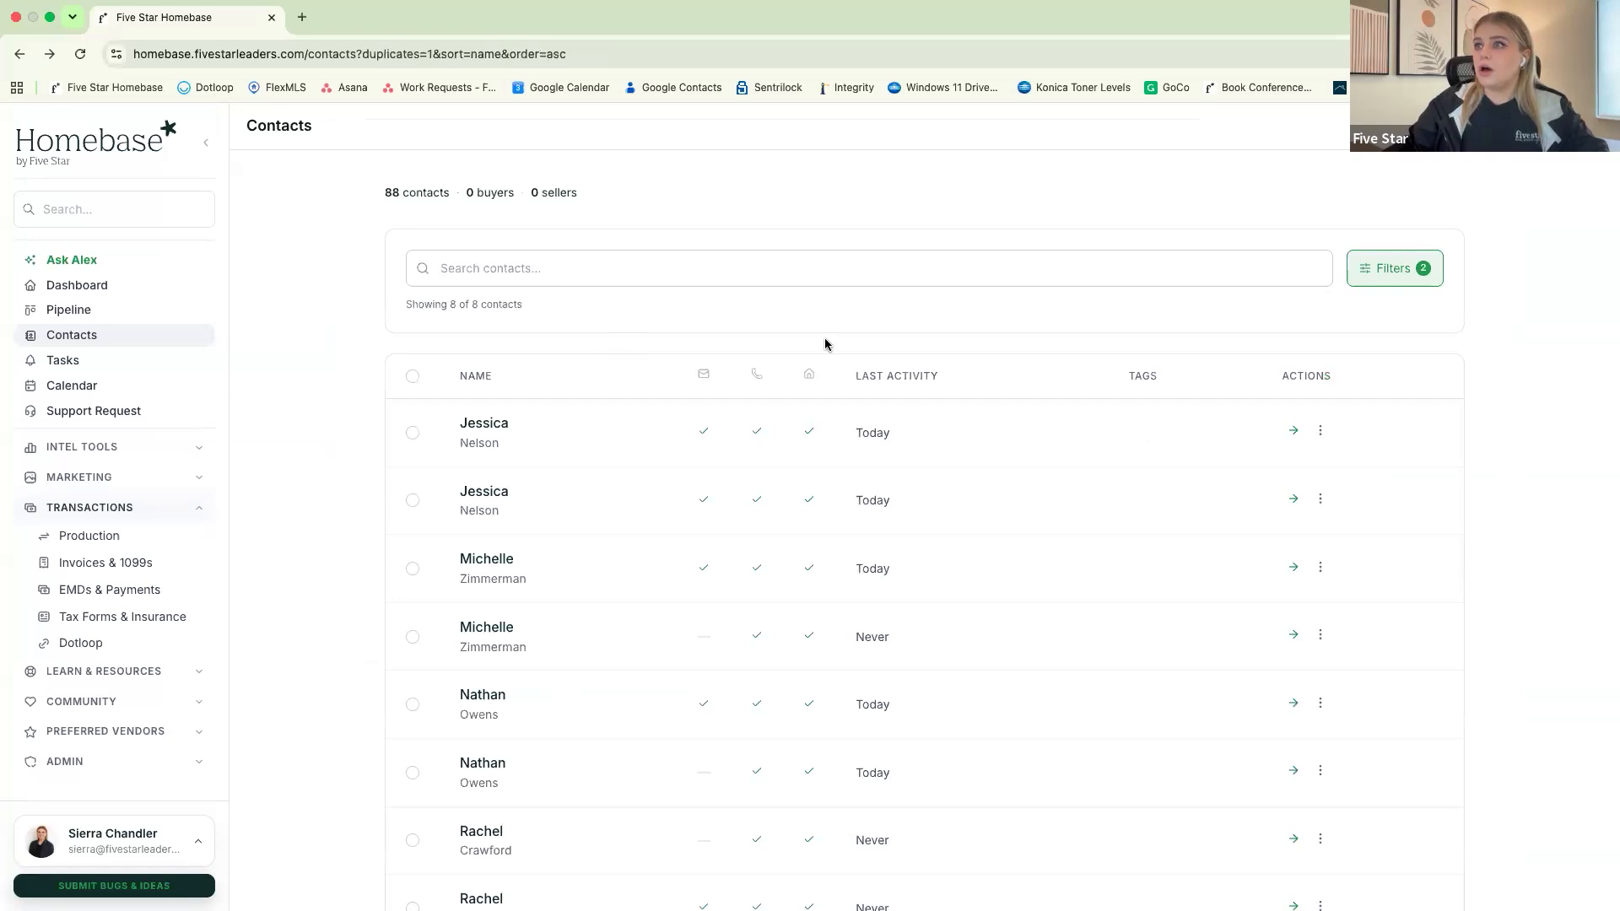
{"action": "left_click", "coordinate": [1388, 271]}
{"action": "left_click", "coordinate": [416, 459]}
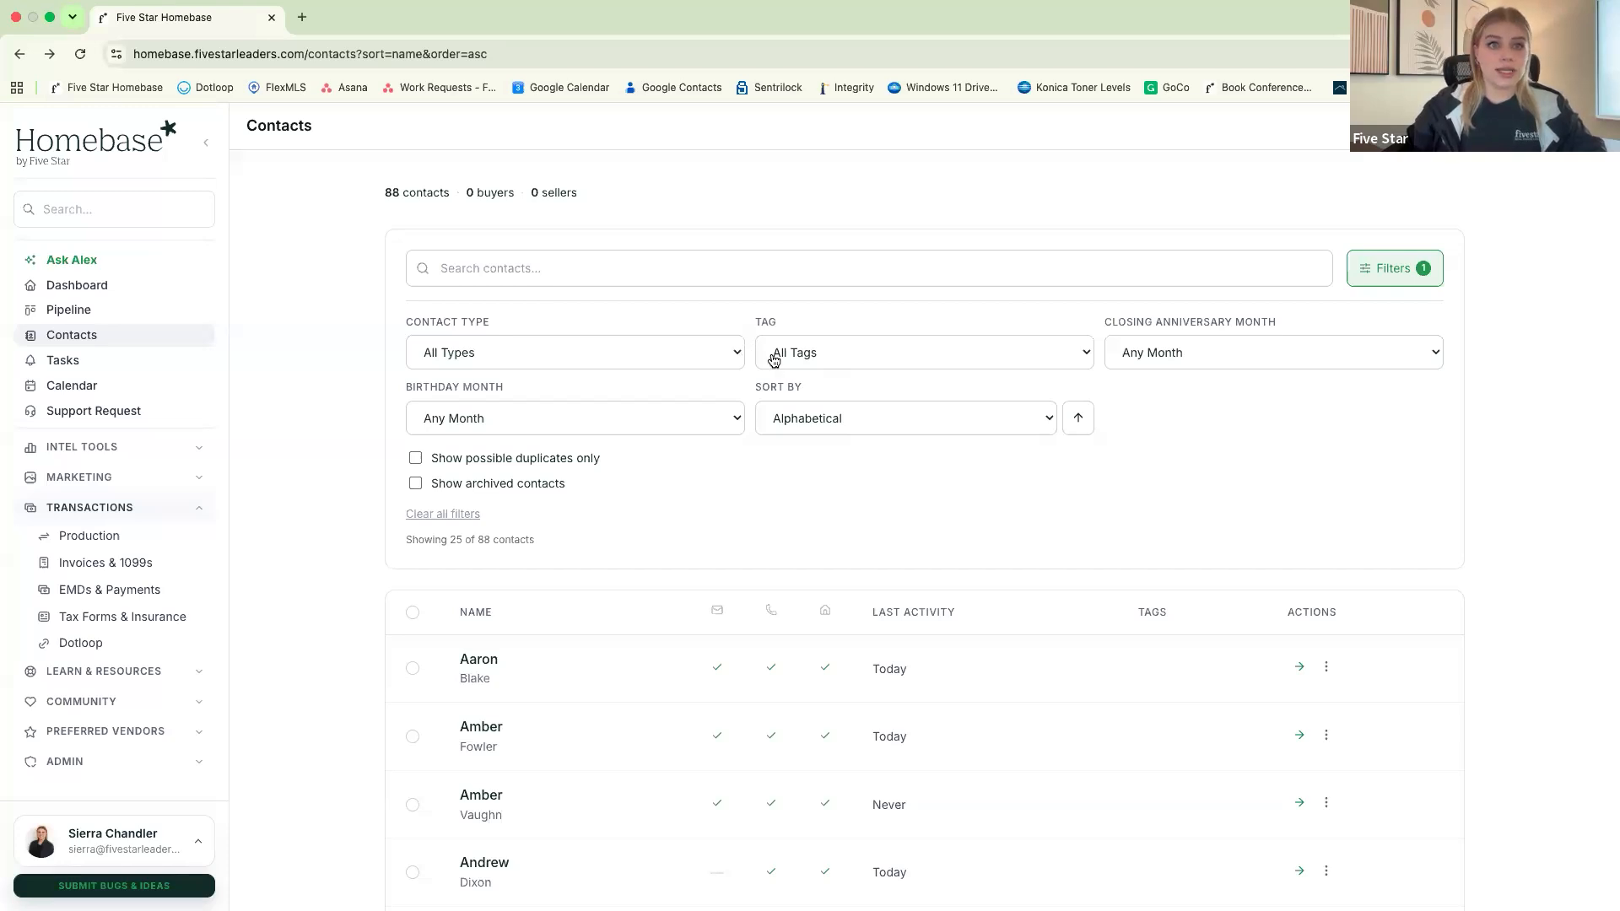
Check the available tag filter options, keeping All Tags selected
{"action": "scroll", "coordinate": [775, 361], "scroll_direction": "down", "scroll_amount": 1}
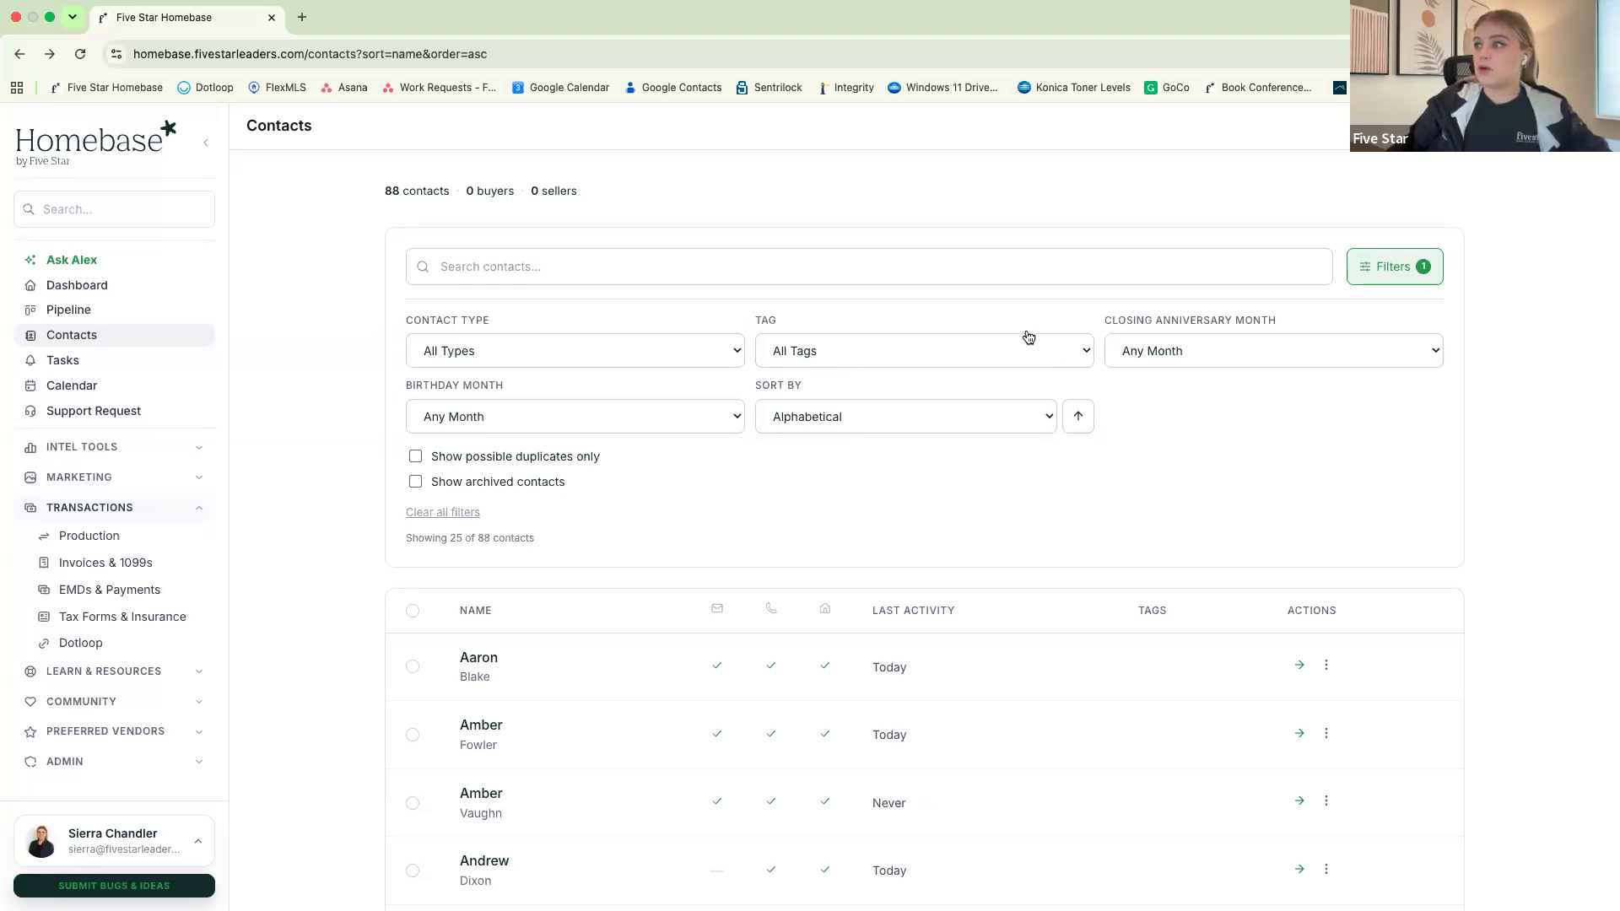
{"action": "left_click", "coordinate": [1061, 363]}
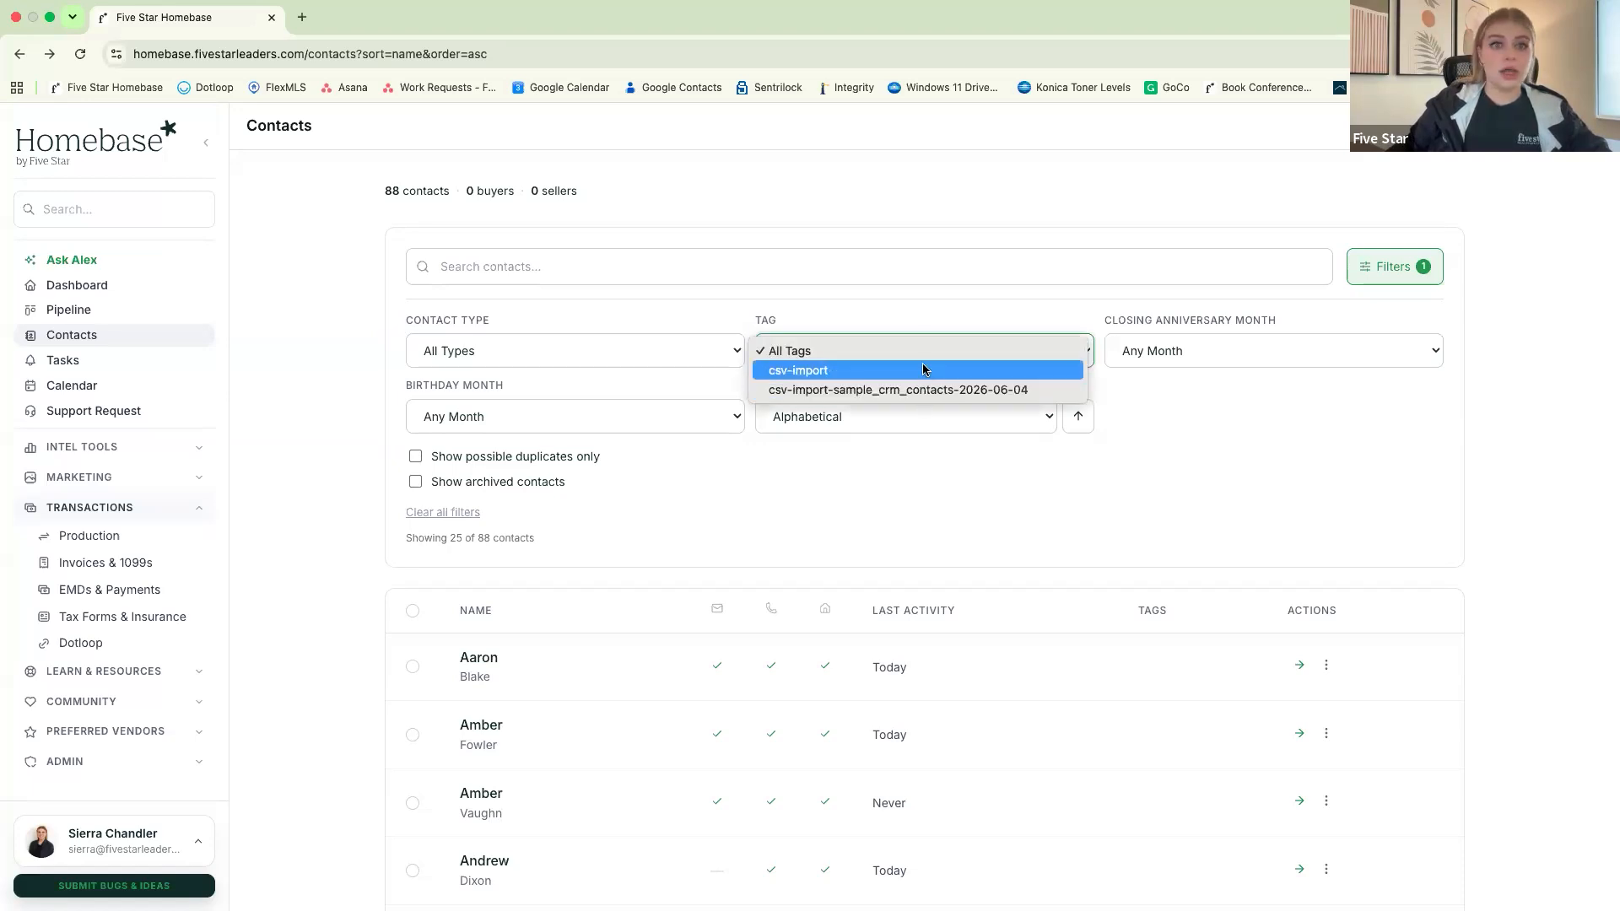
{"action": "left_click", "coordinate": [897, 319]}
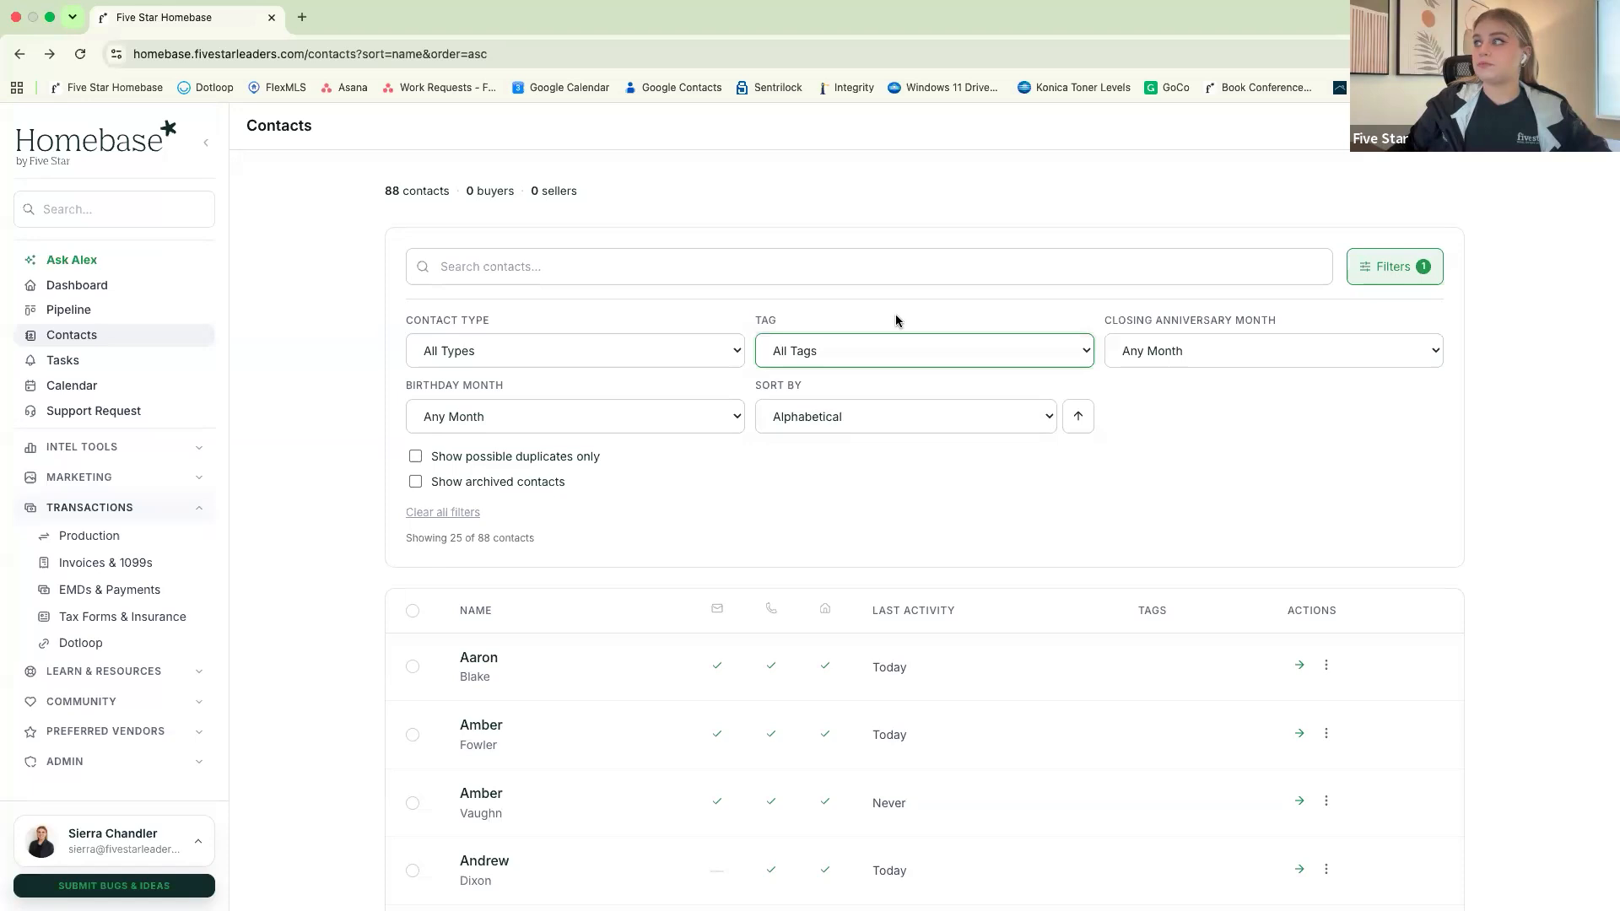